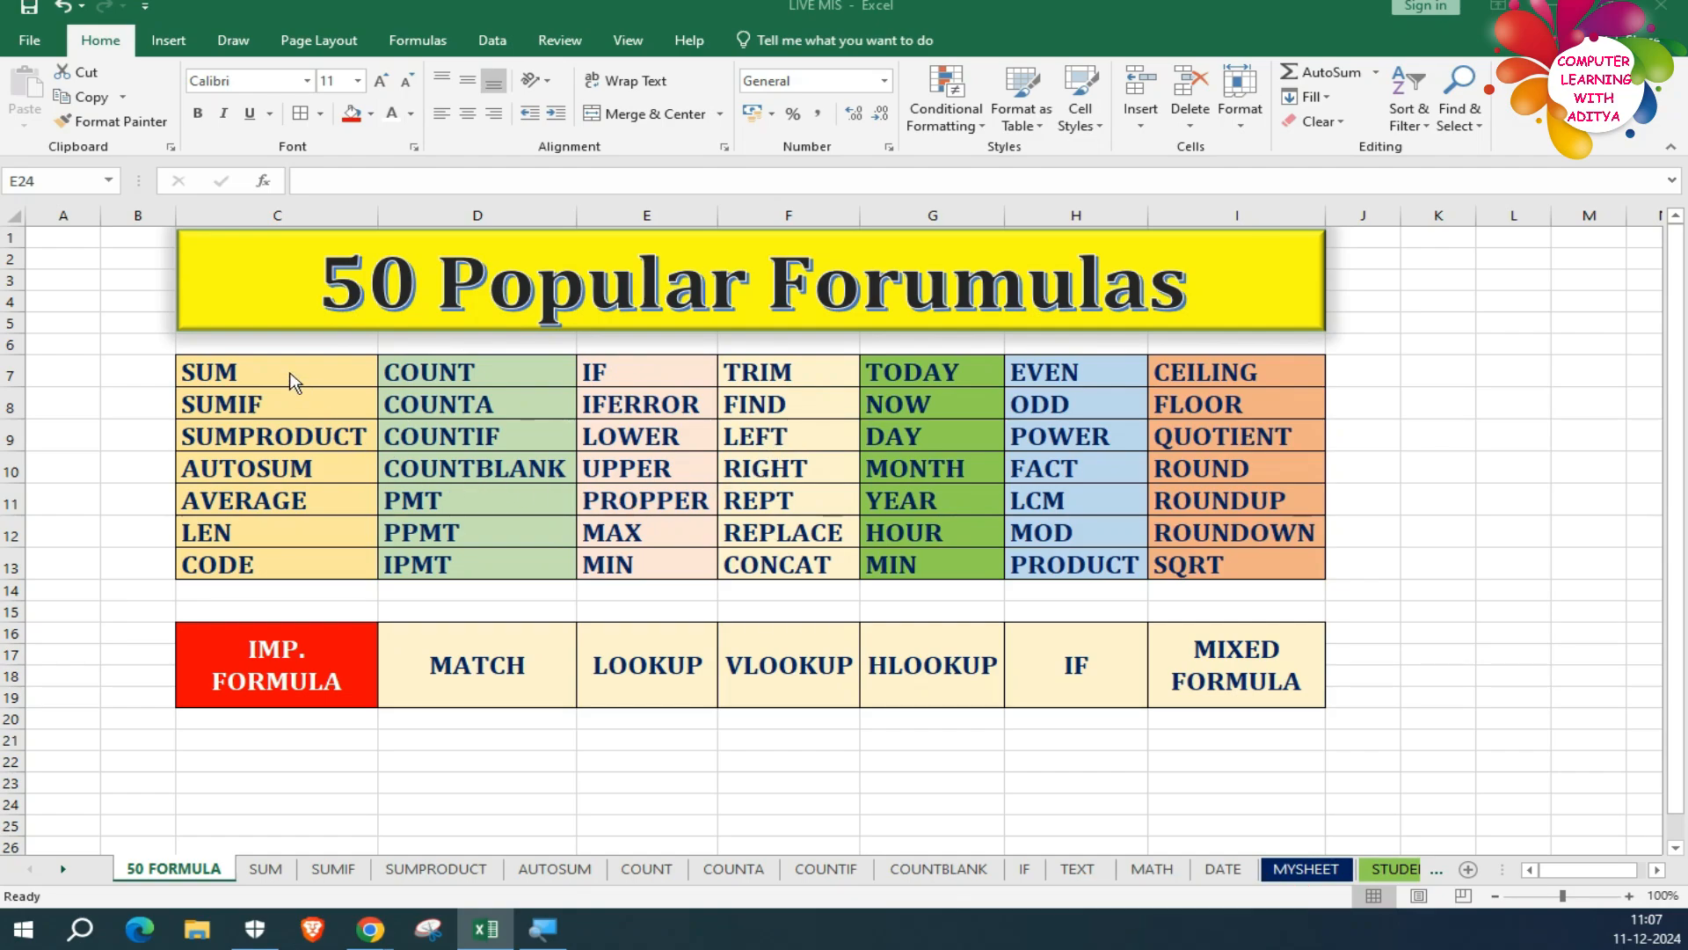
Step: Examine the popular formulas in C7:I13 and the important formulas row below on the 50 FORMULA sheet
left_click_drag(281, 372, 1220, 578)
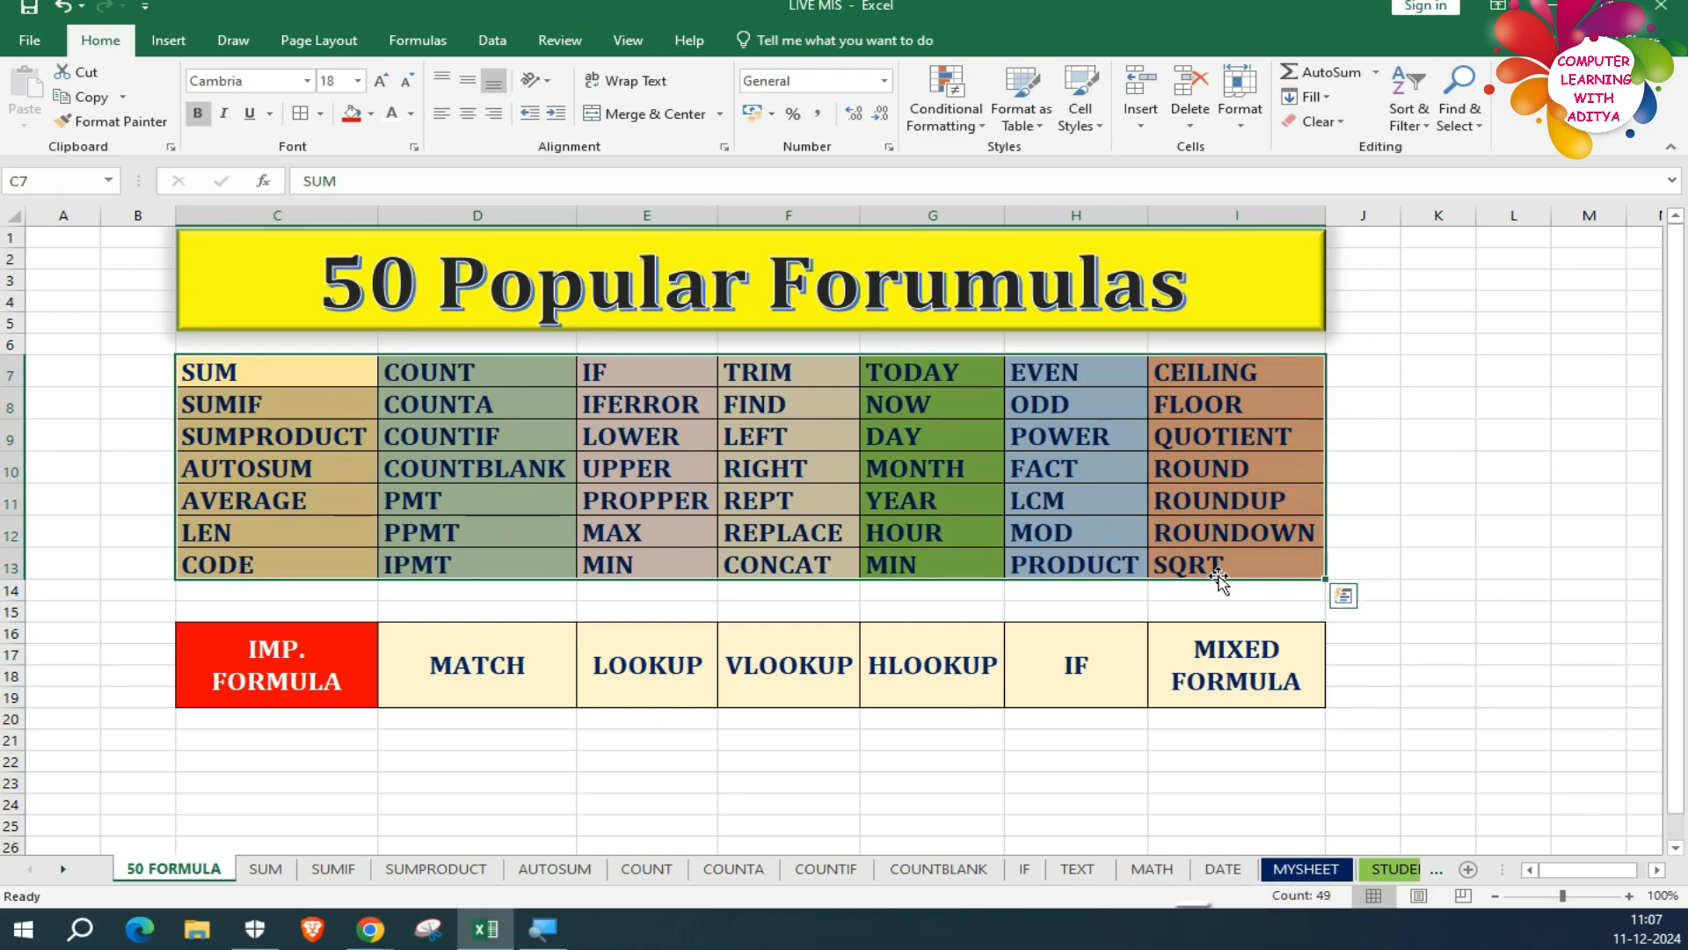
left_click(930, 661)
left_click(288, 667)
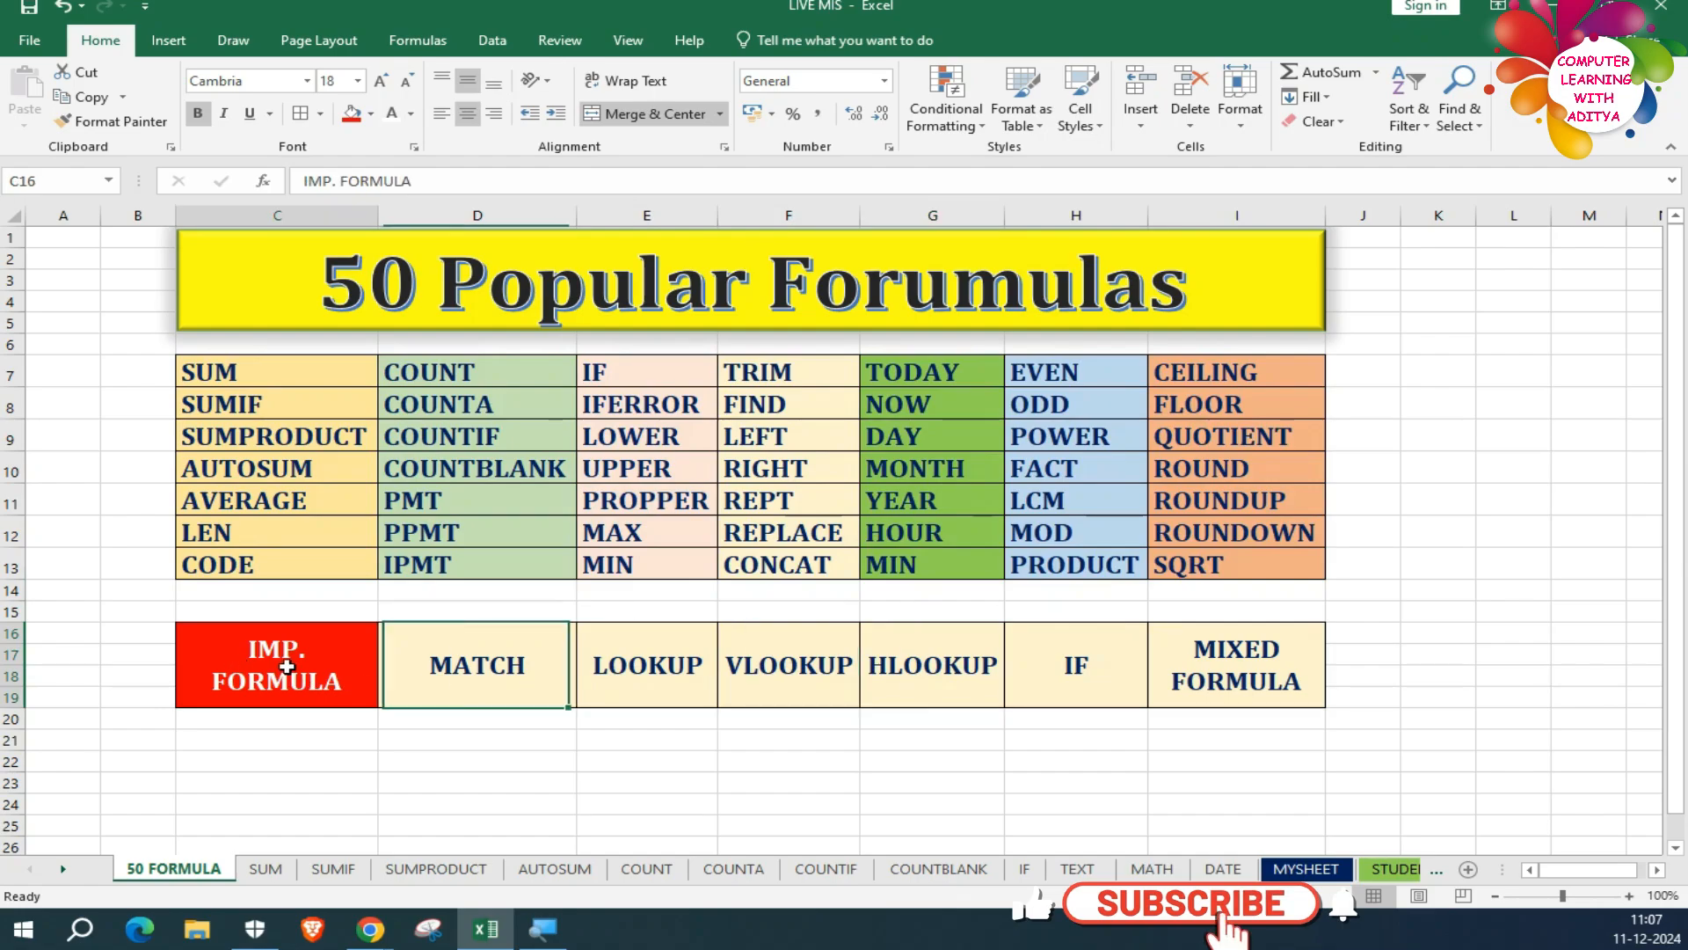
left_click_drag(288, 667, 1199, 695)
left_click(331, 386)
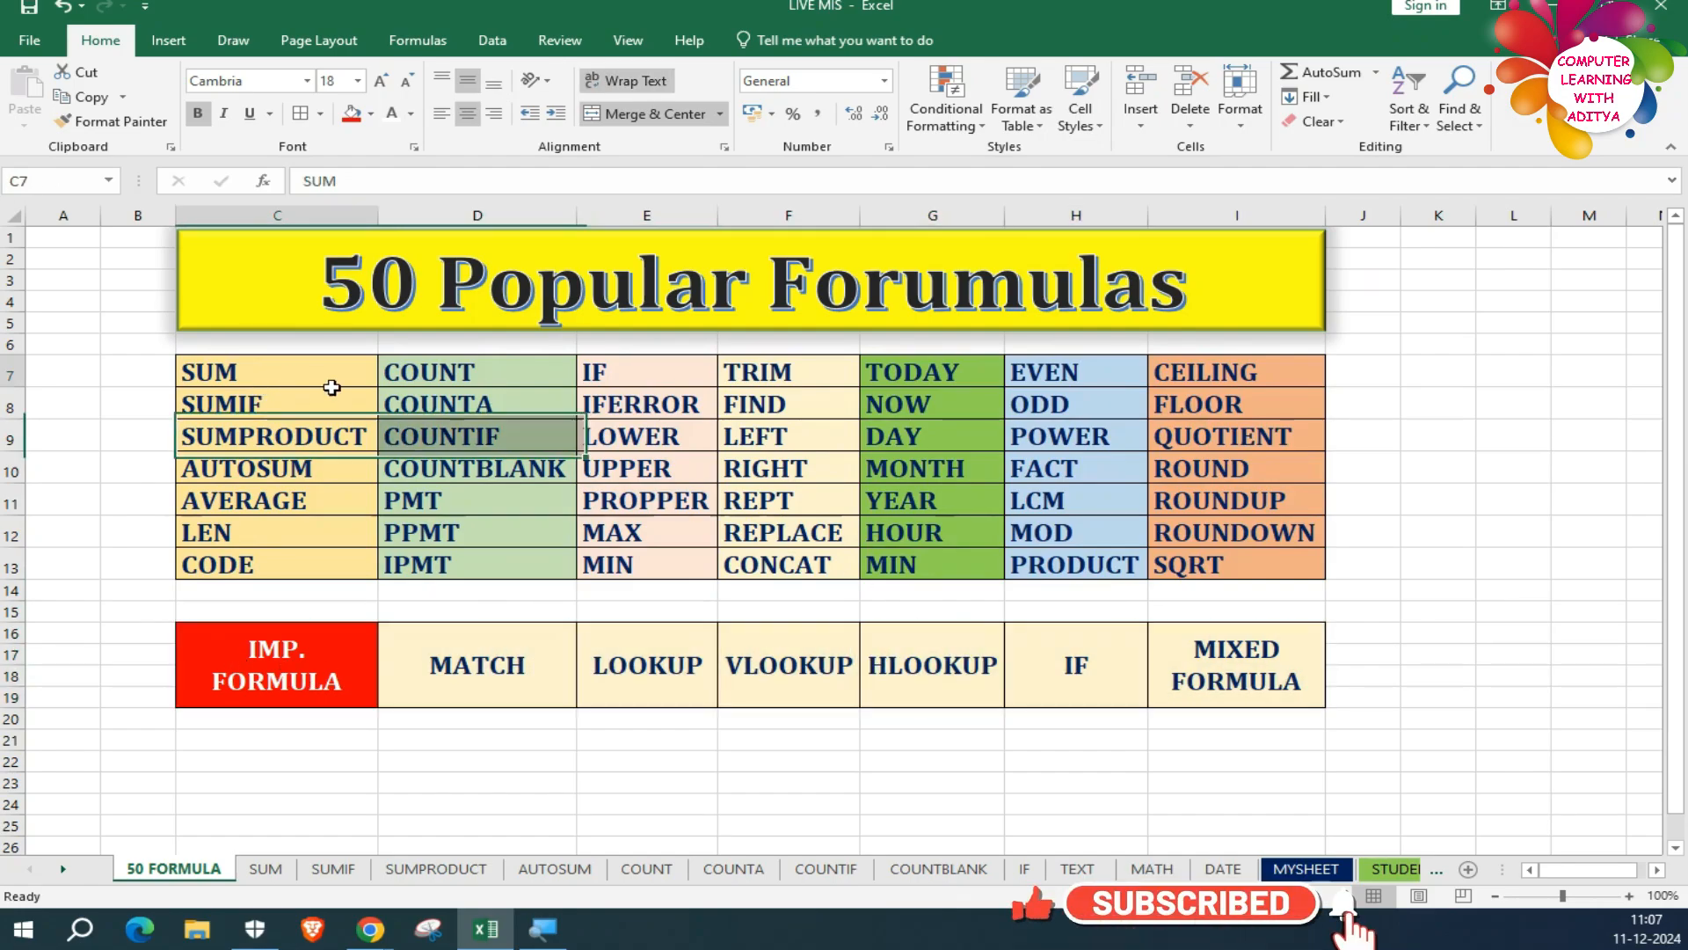
left_click_drag(332, 387, 1199, 689)
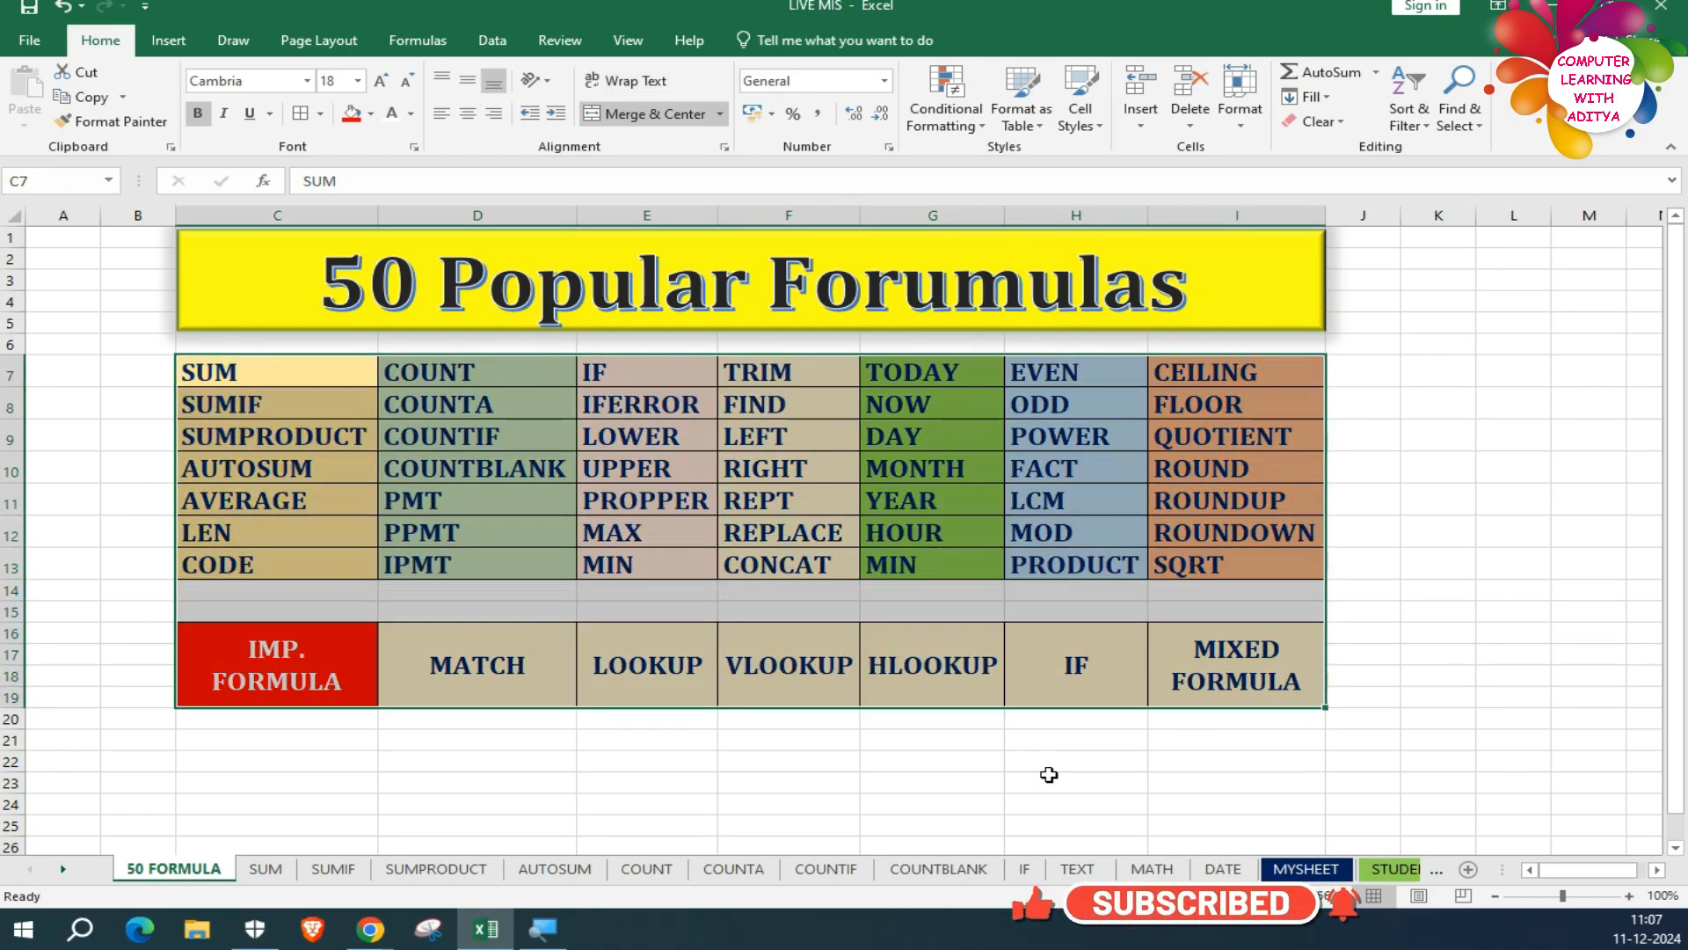
left_click(659, 762)
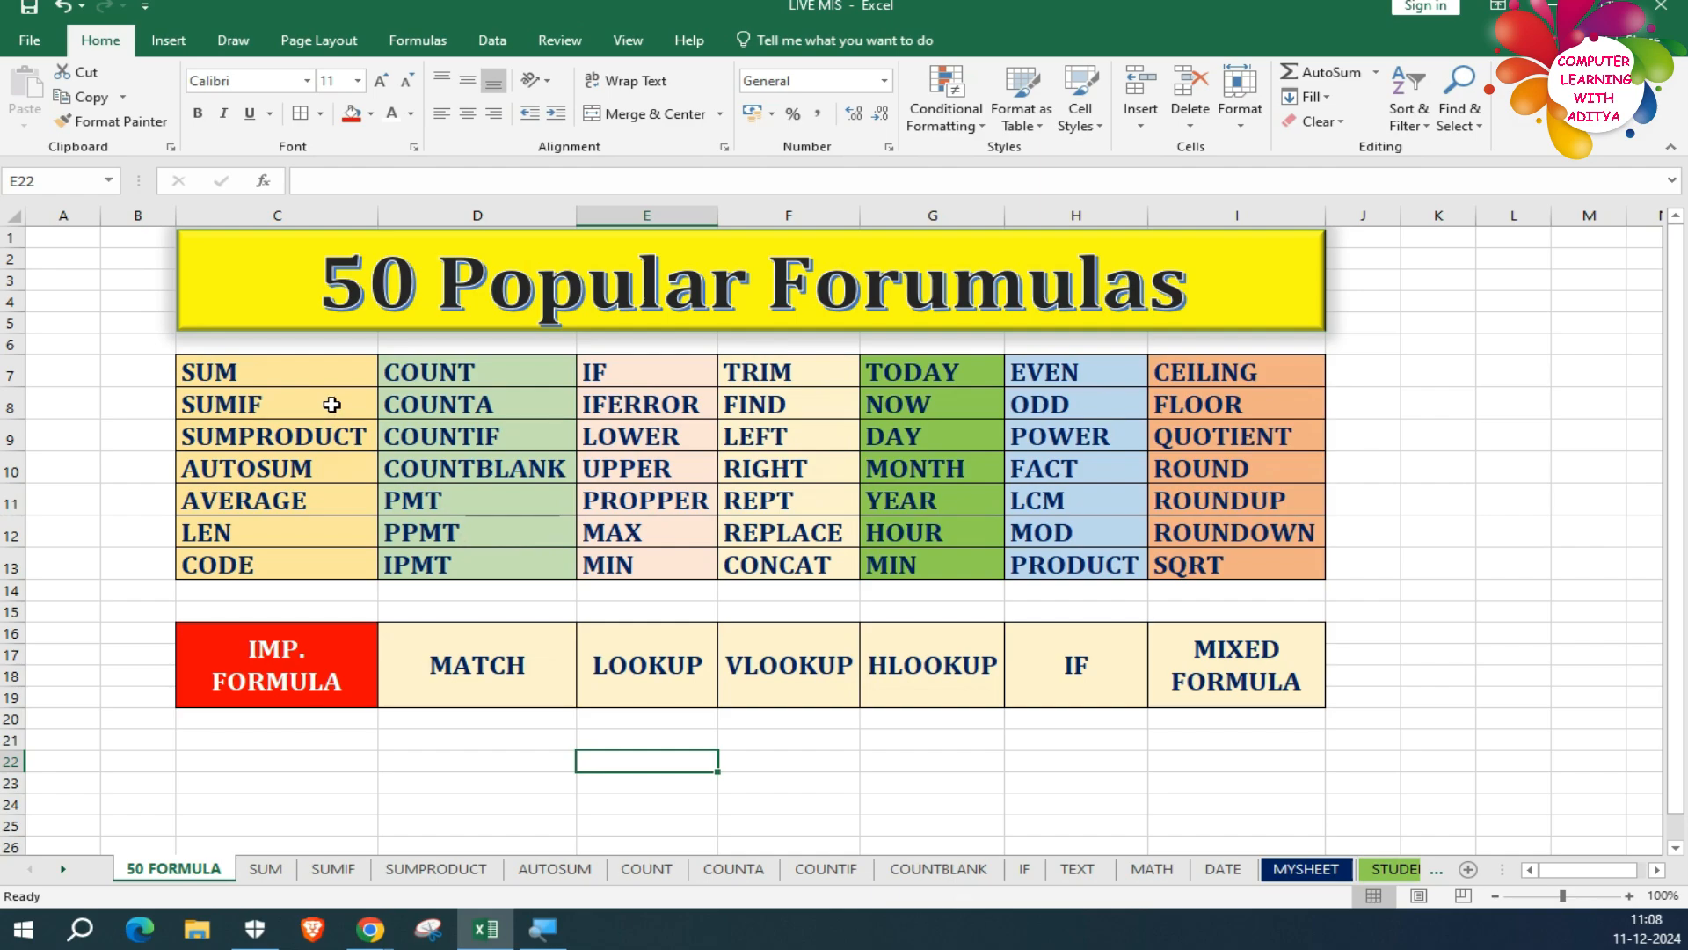
left_click(348, 372)
left_click_drag(394, 383, 1263, 691)
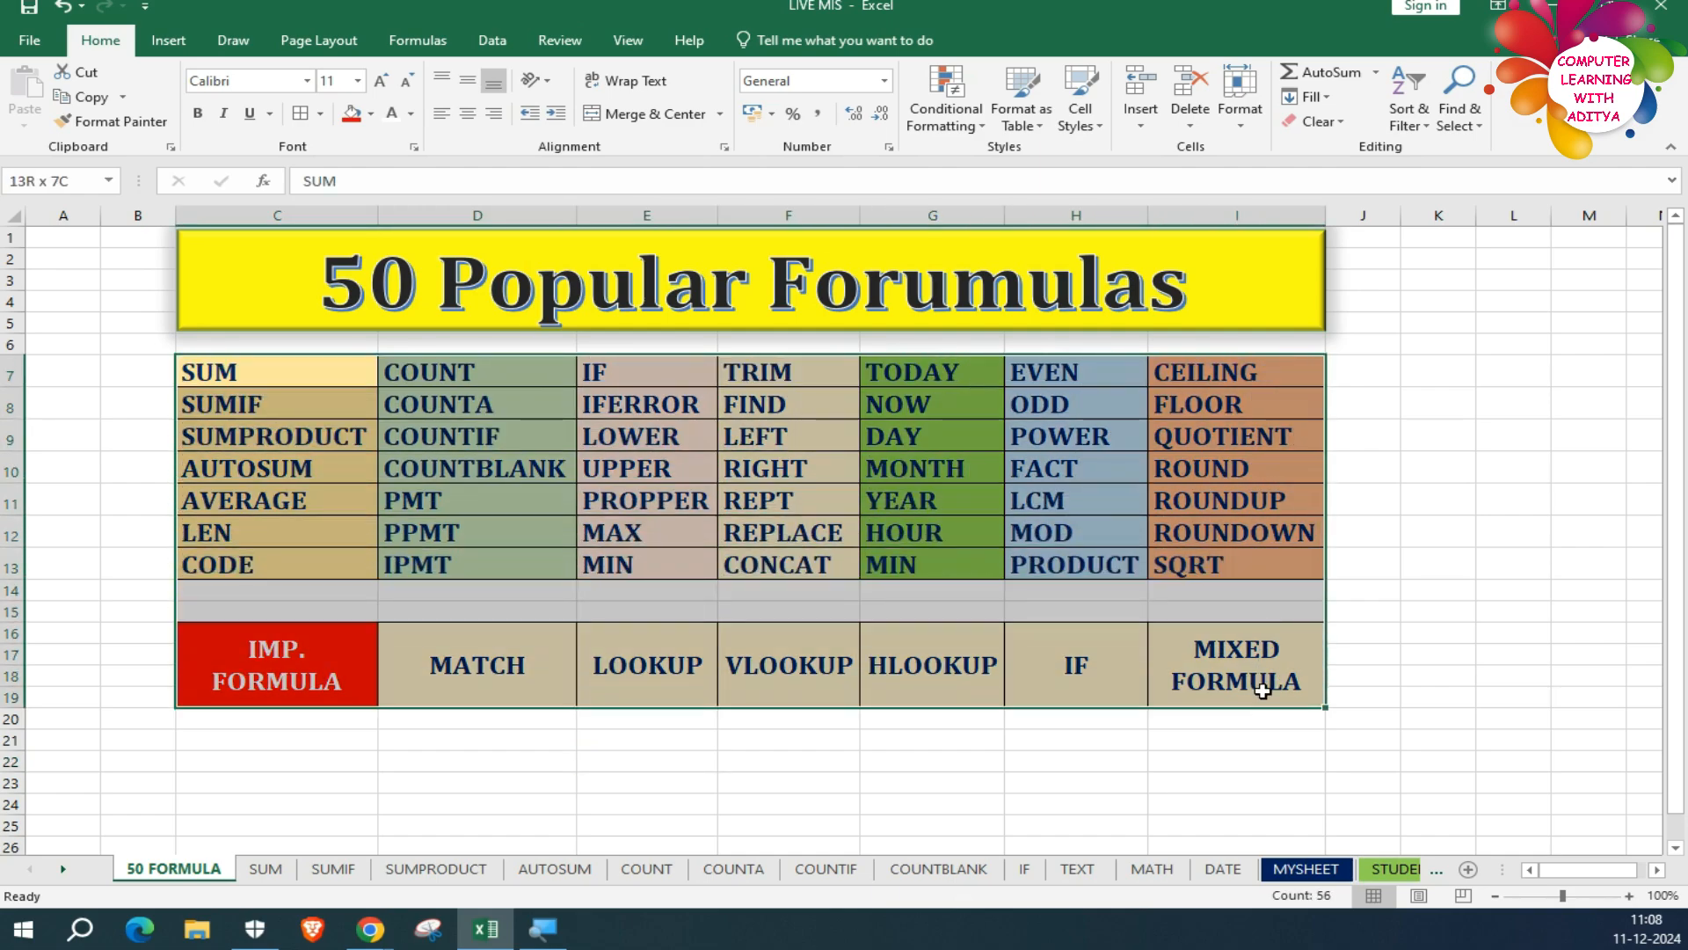
left_click(1047, 758)
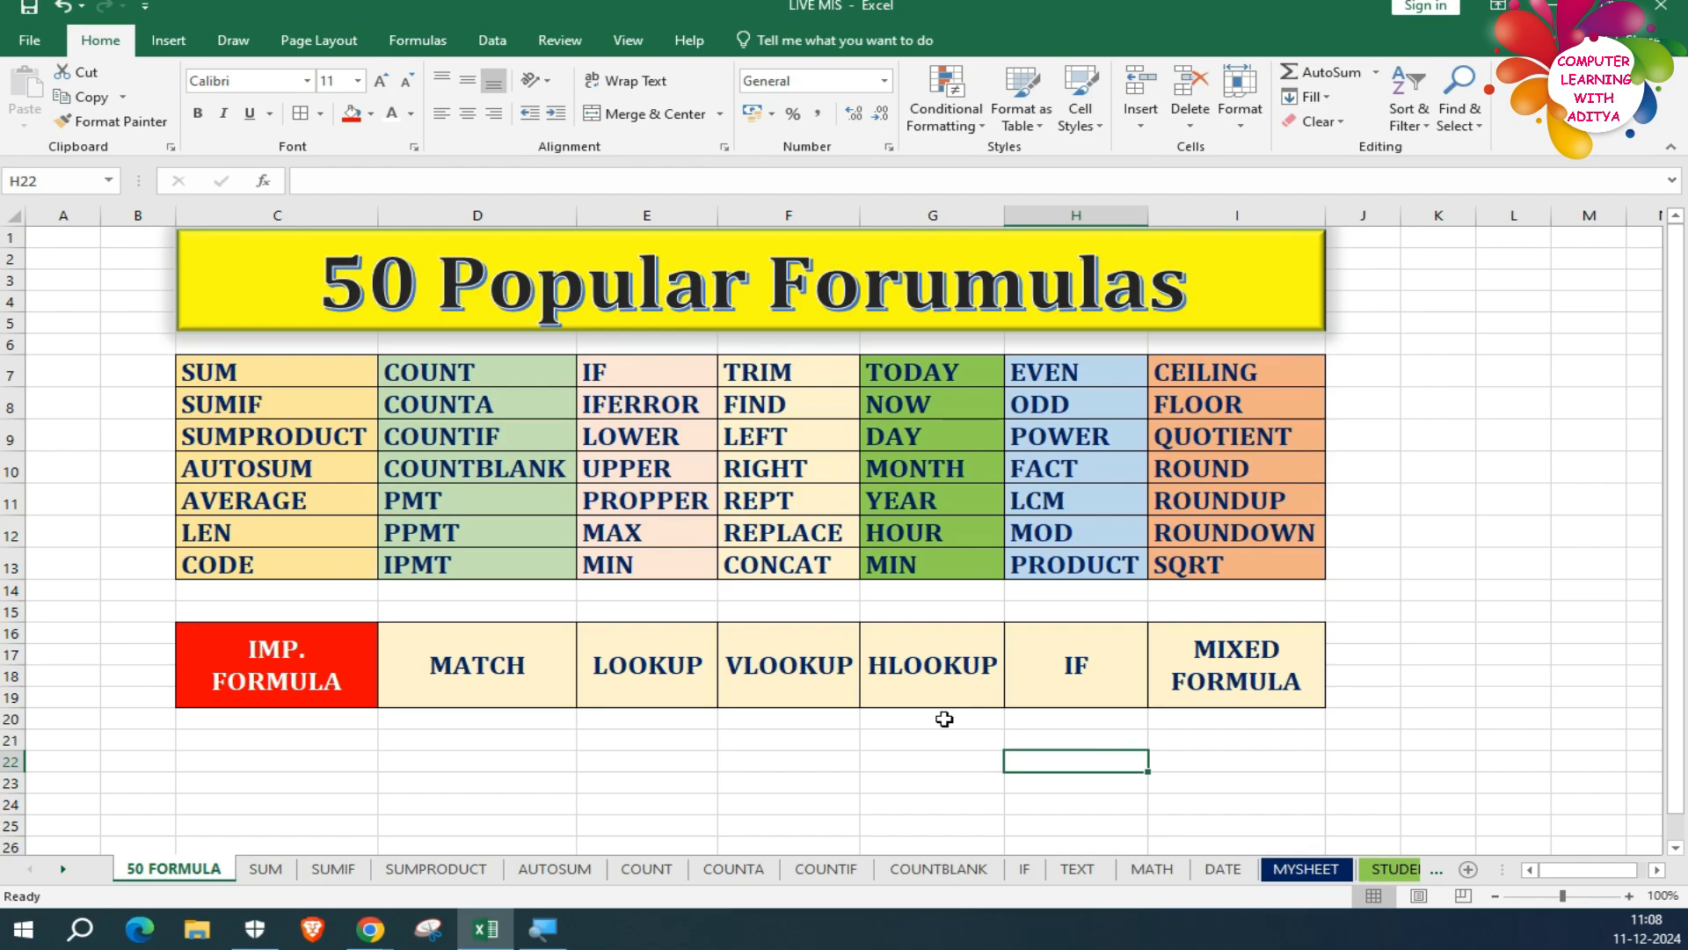
Step: Look through the example sheets in order, from SUM through COUNTBLANK to IF and TEXT
left_click(265, 869)
left_click(333, 869)
left_click(431, 871)
left_click(554, 870)
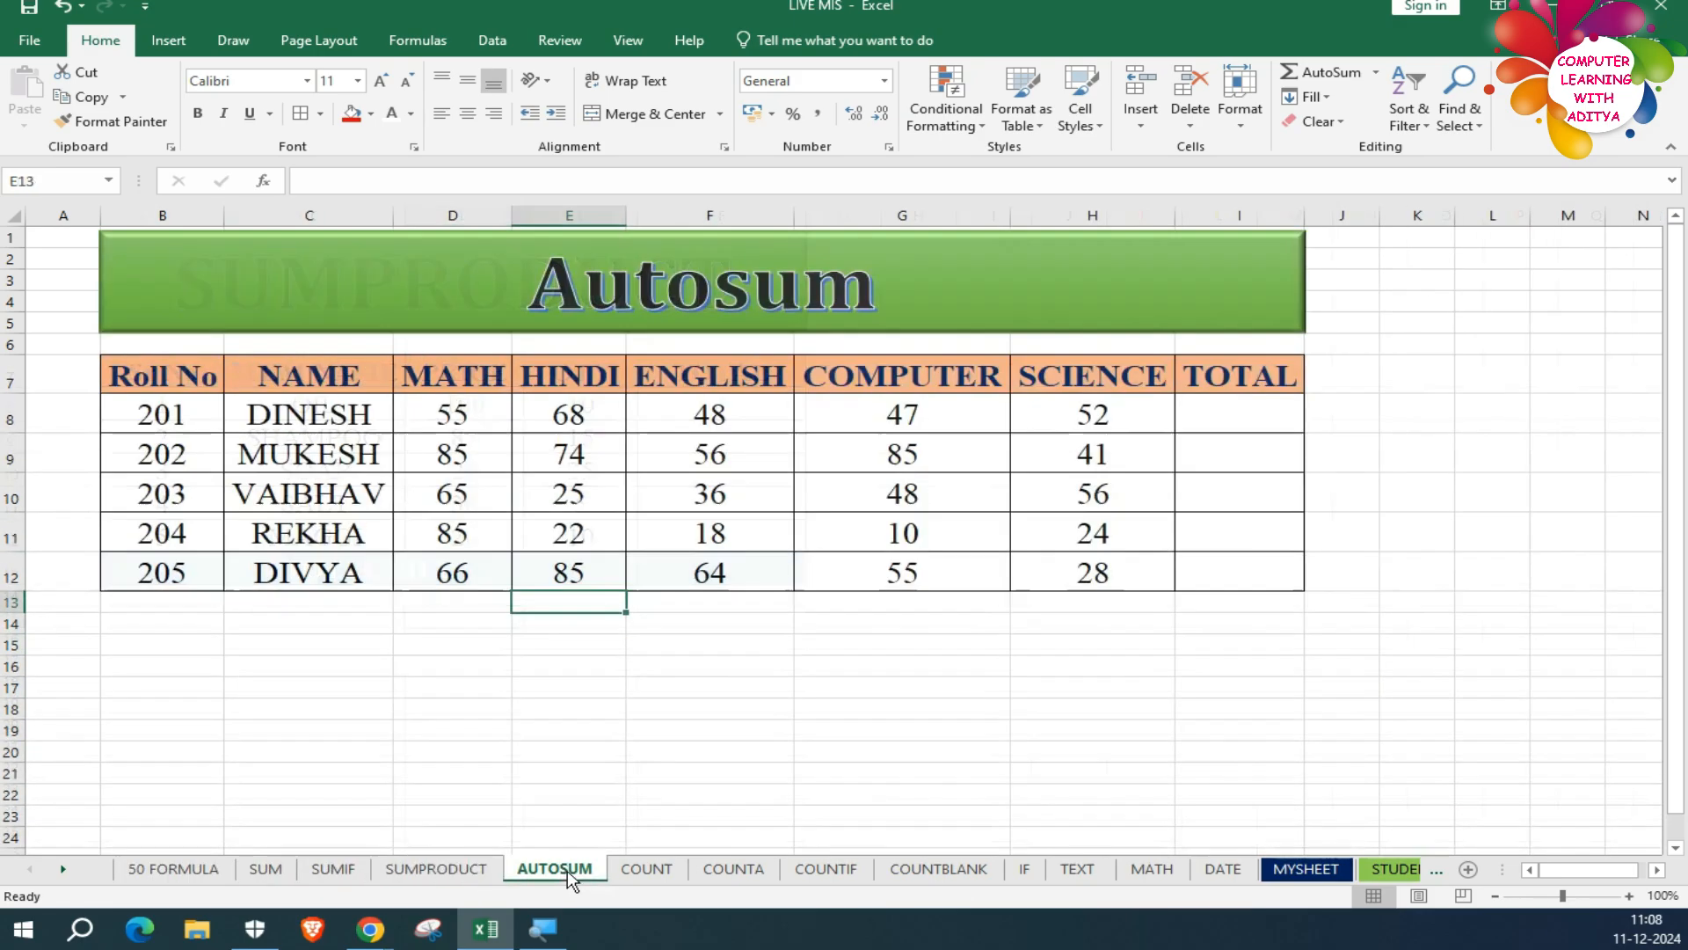
left_click(650, 870)
left_click(714, 869)
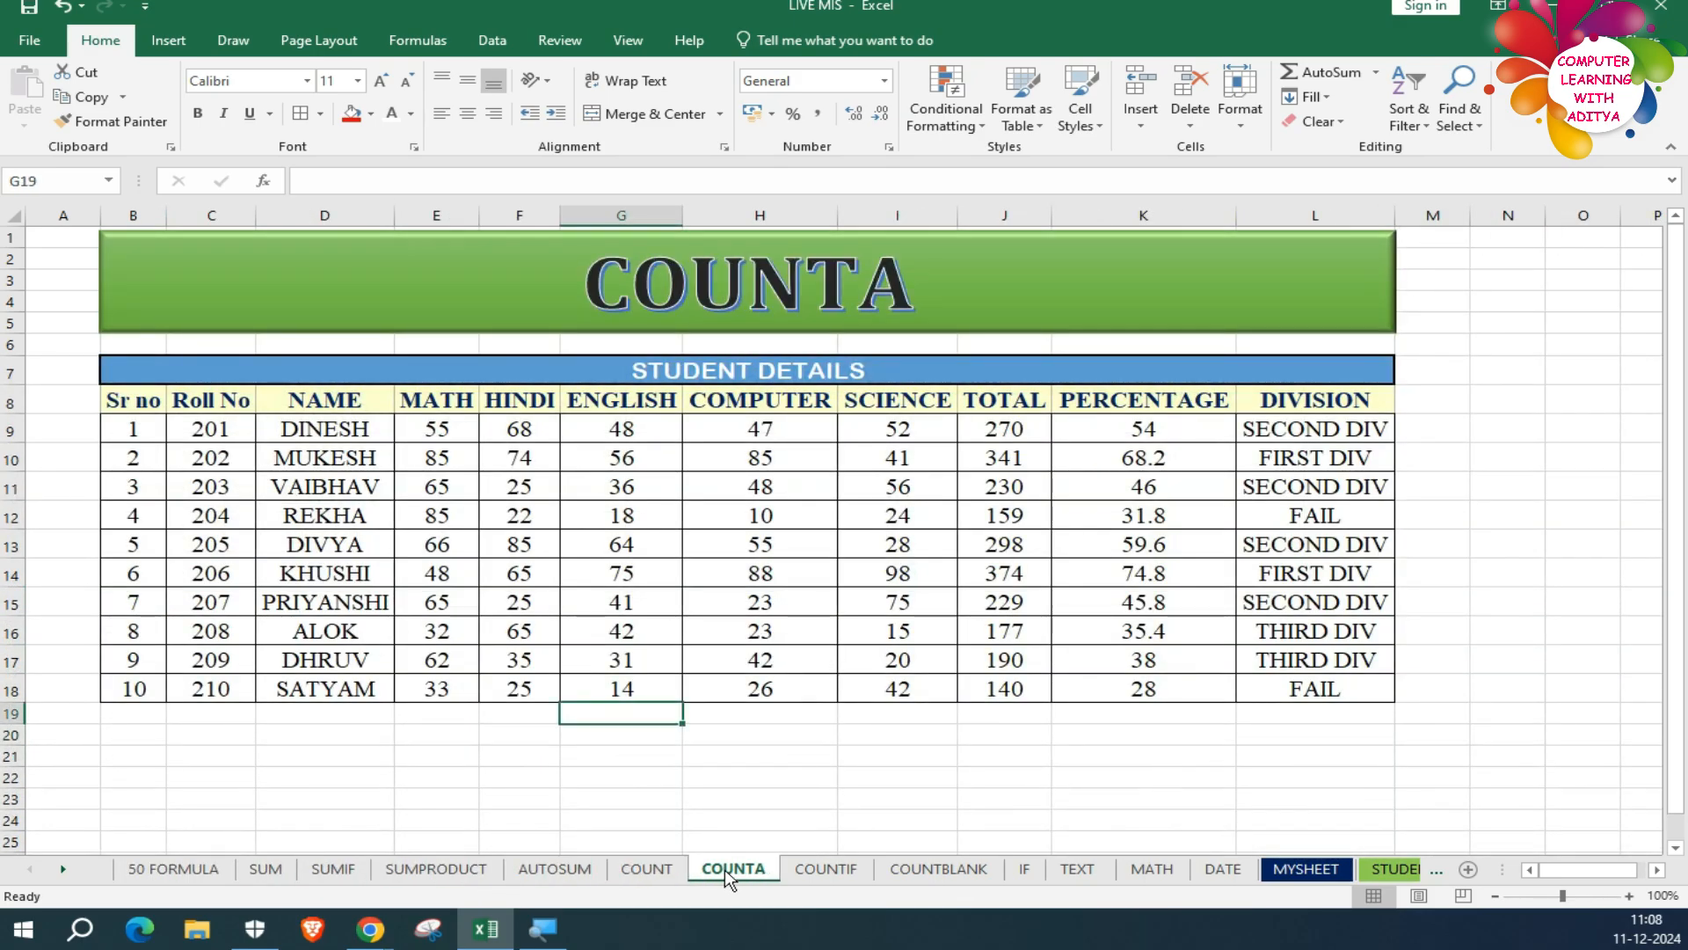
left_click(849, 871)
left_click(932, 871)
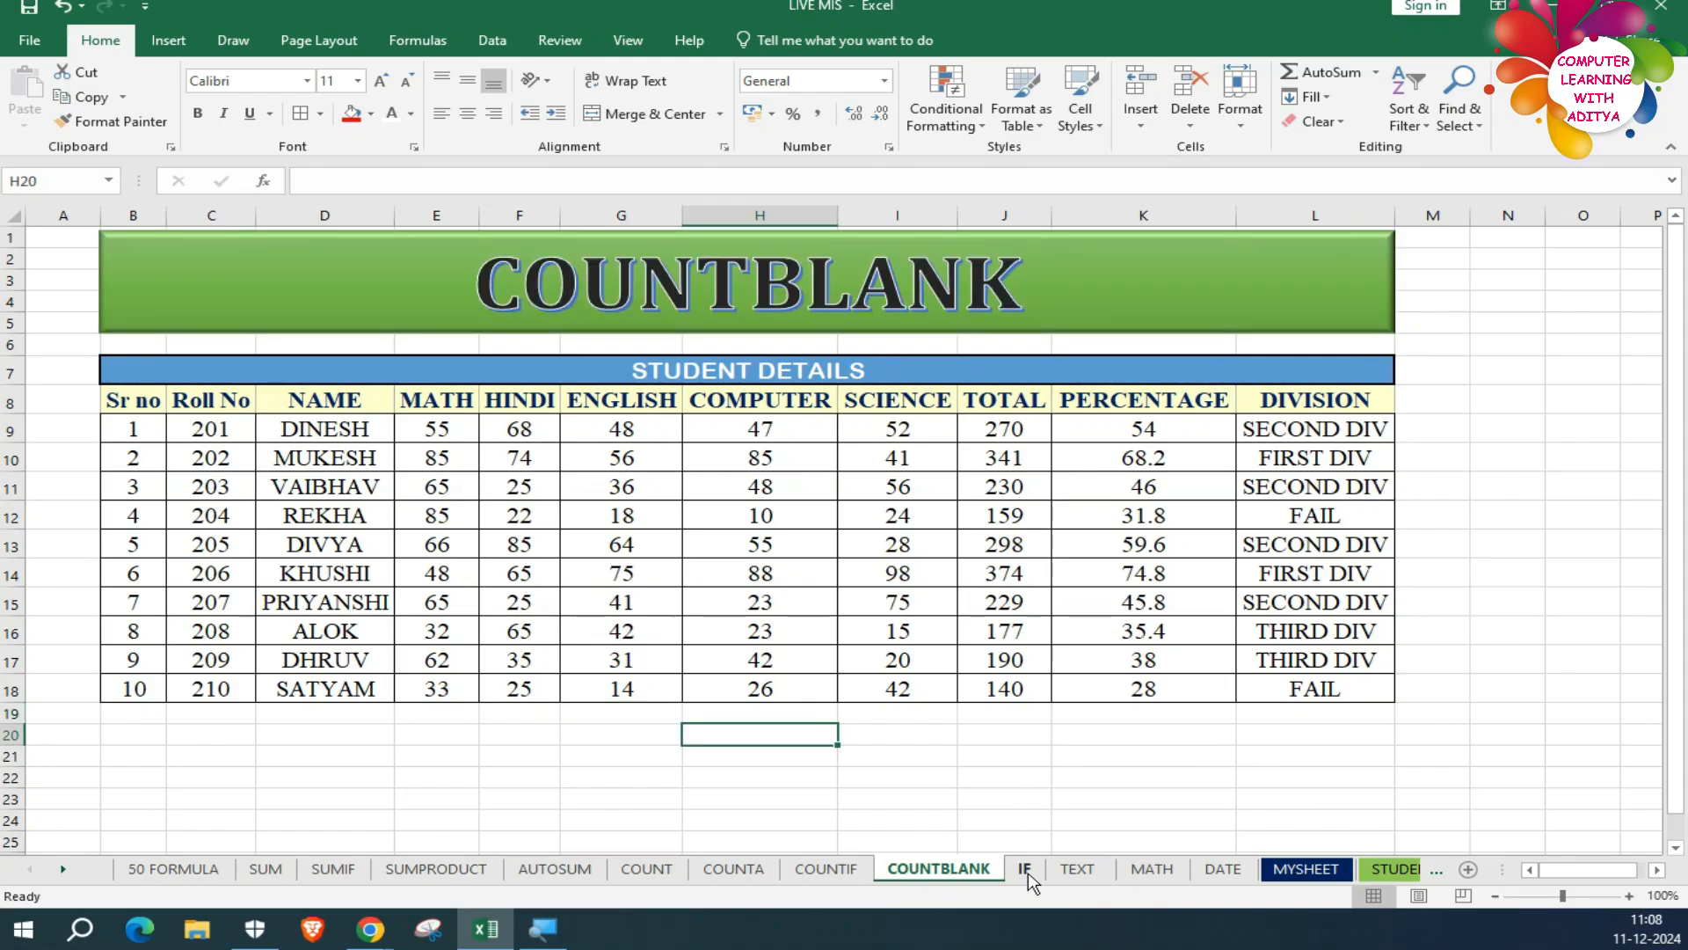
left_click(1025, 871)
left_click(1064, 869)
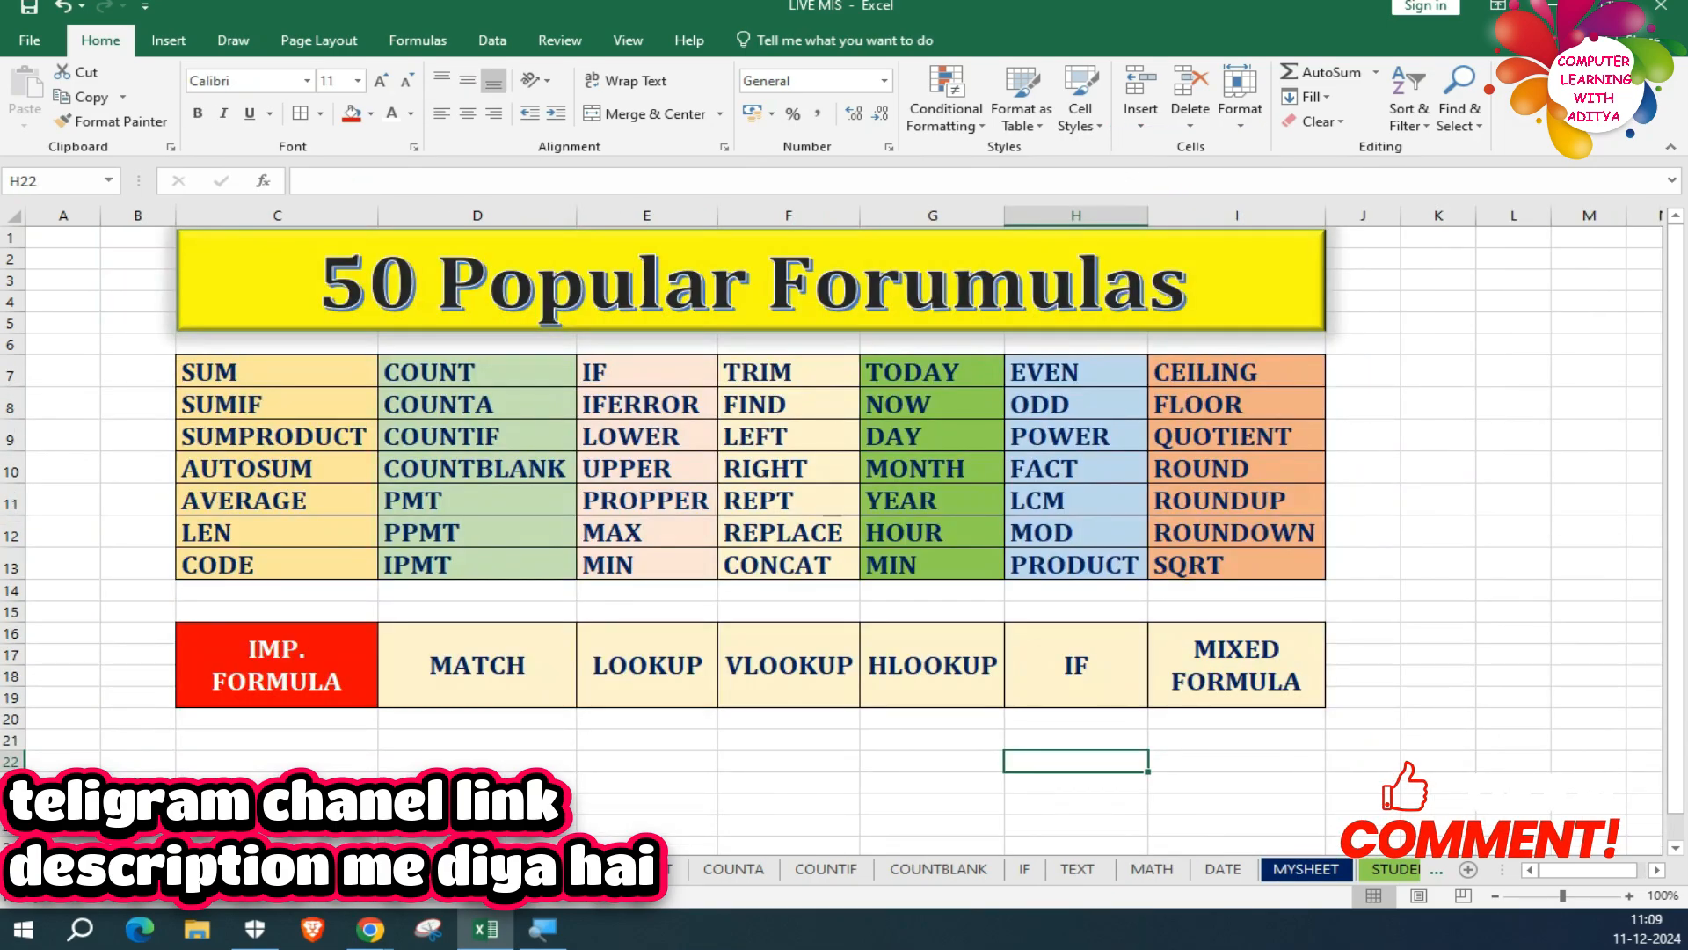
Step: Open the SUM sheet and review its student marks table from Roll No to TOTAL
left_click(254, 373)
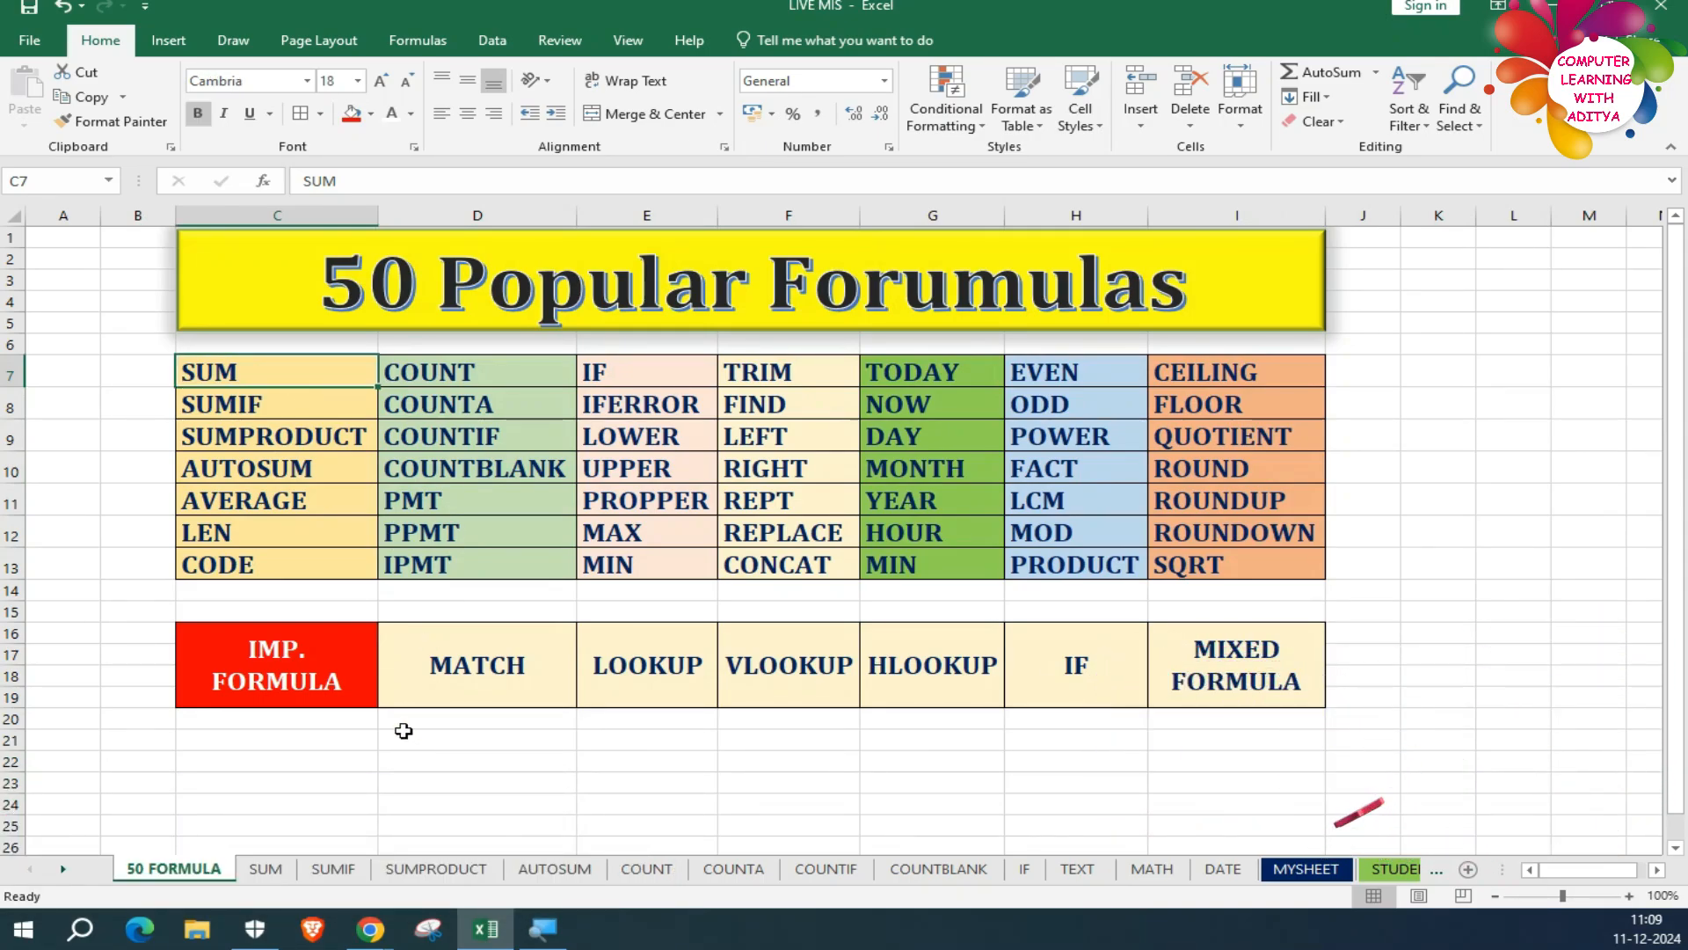
left_click(267, 869)
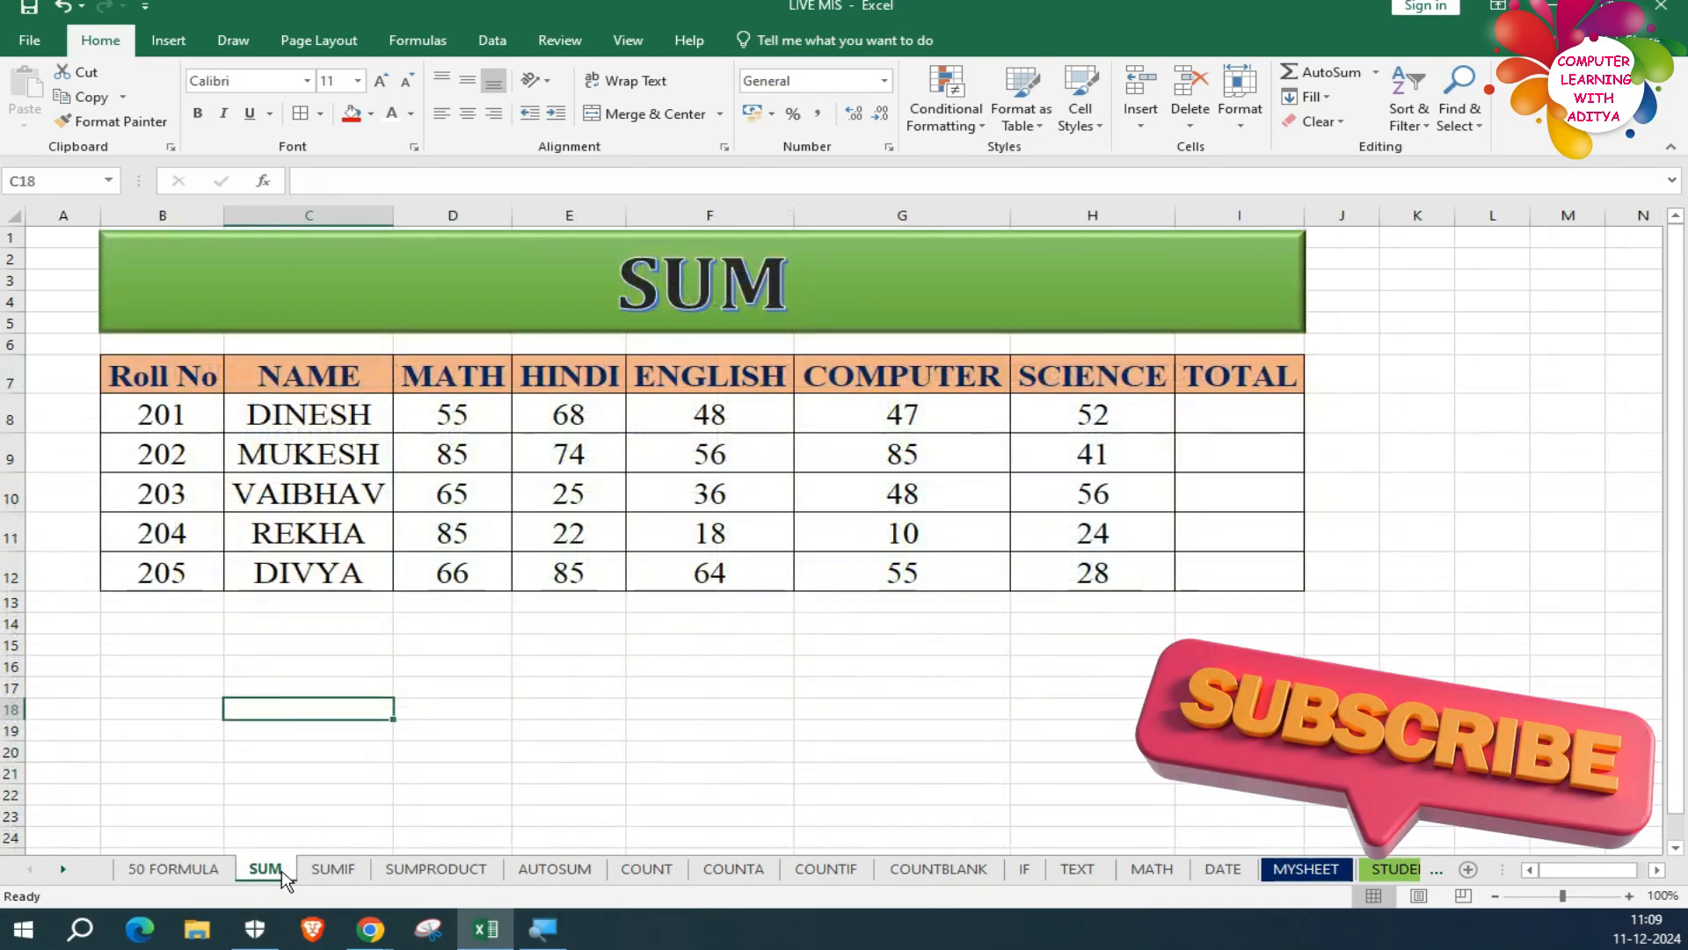
left_click(581, 670)
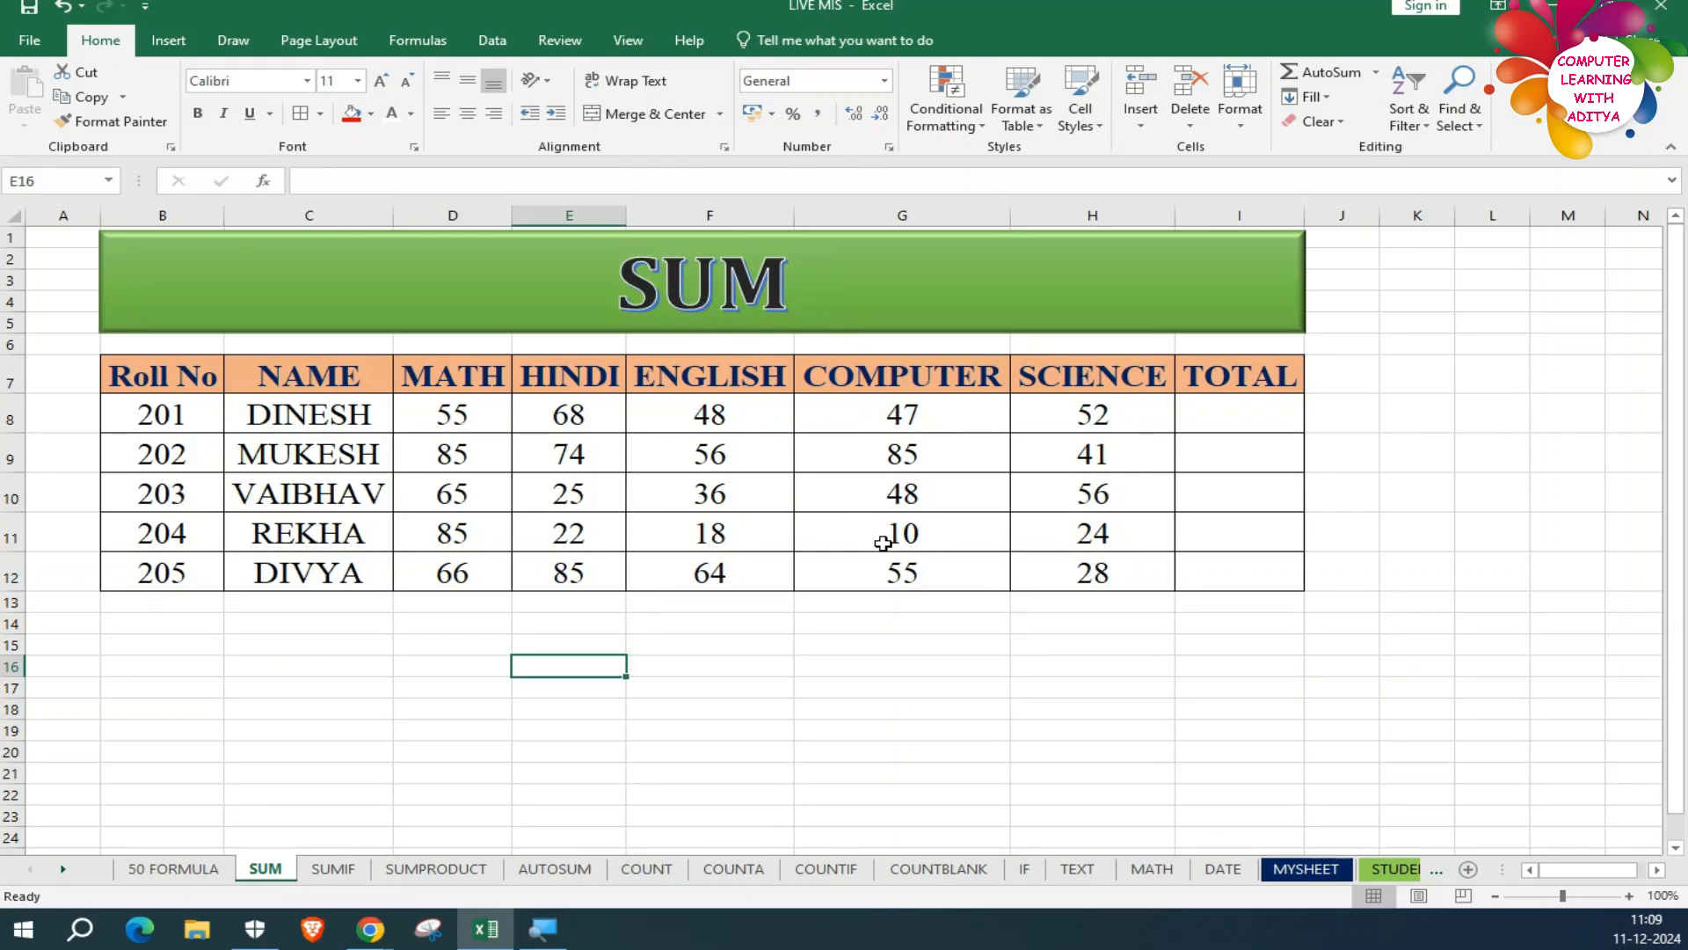
left_click(876, 665)
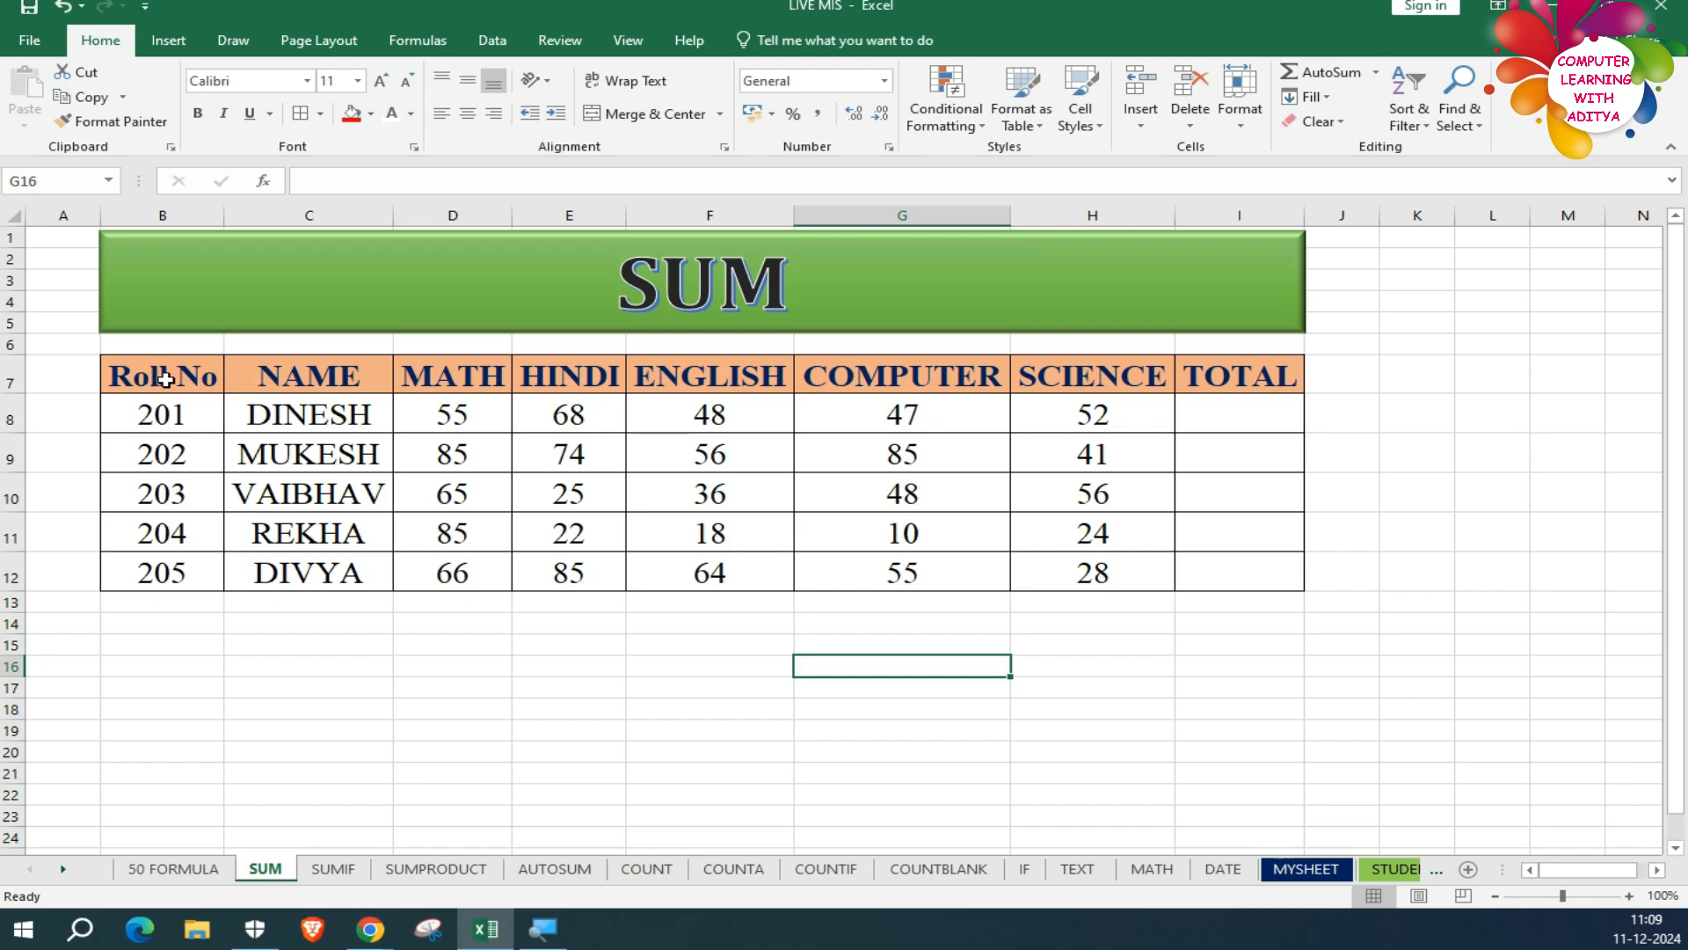
left_click_drag(155, 376, 1247, 592)
left_click(1136, 641)
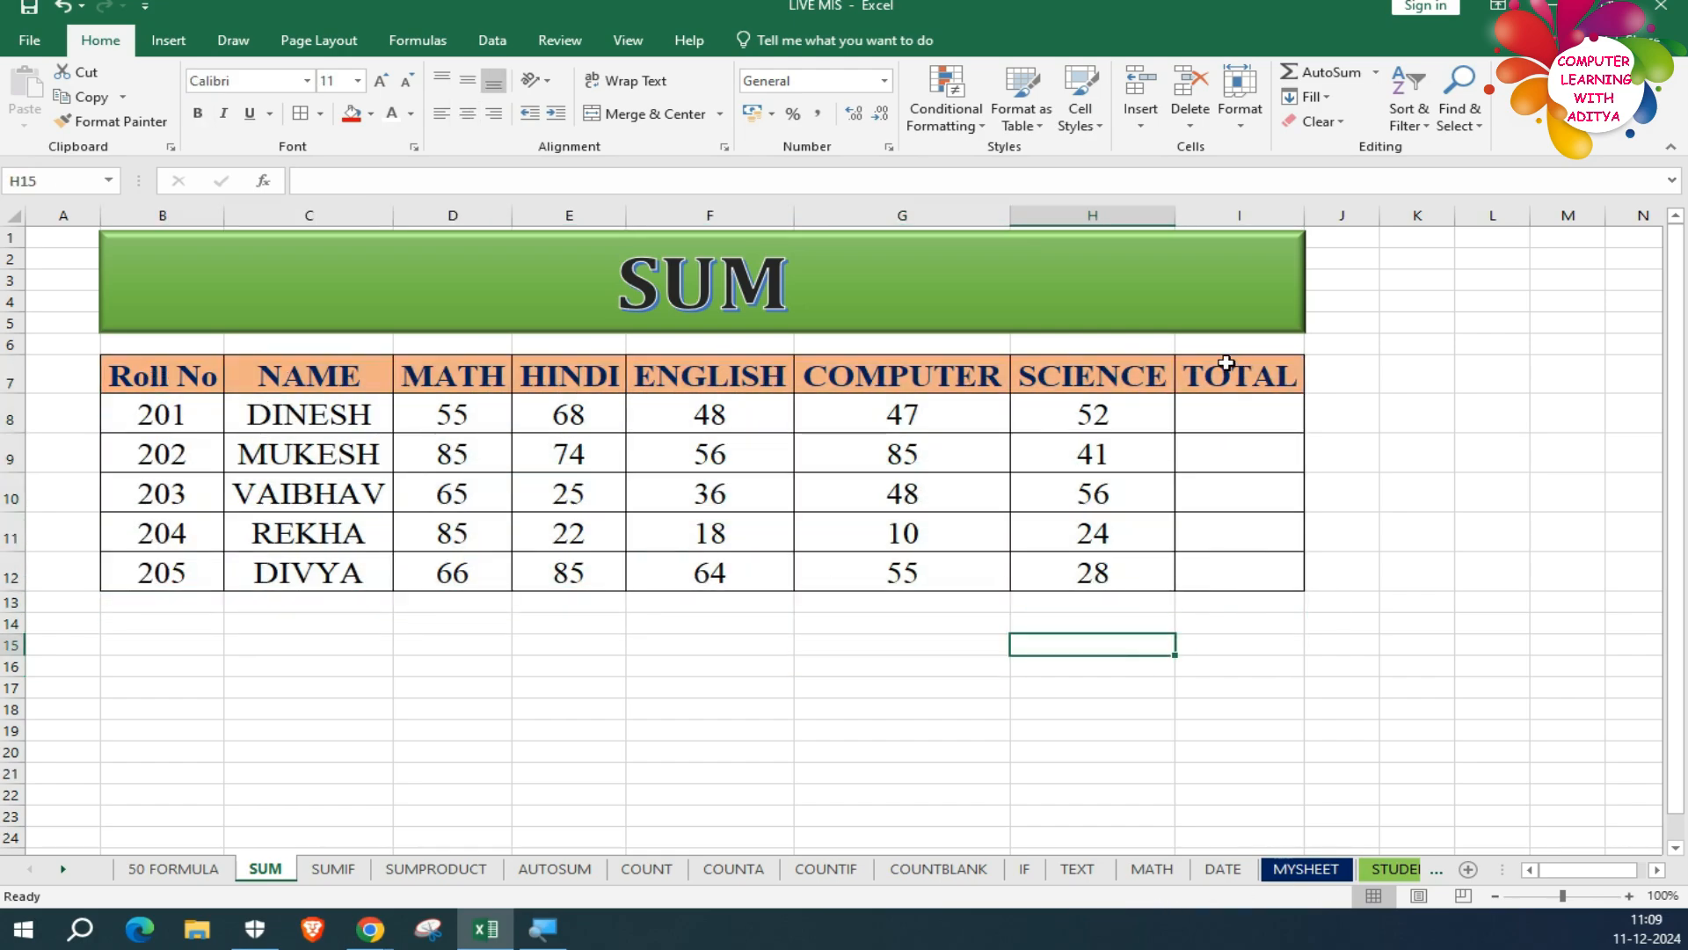
Step: Enter the formula =SUM(D8:H8) in I8 to total the marks of roll number 201
left_click(1201, 413)
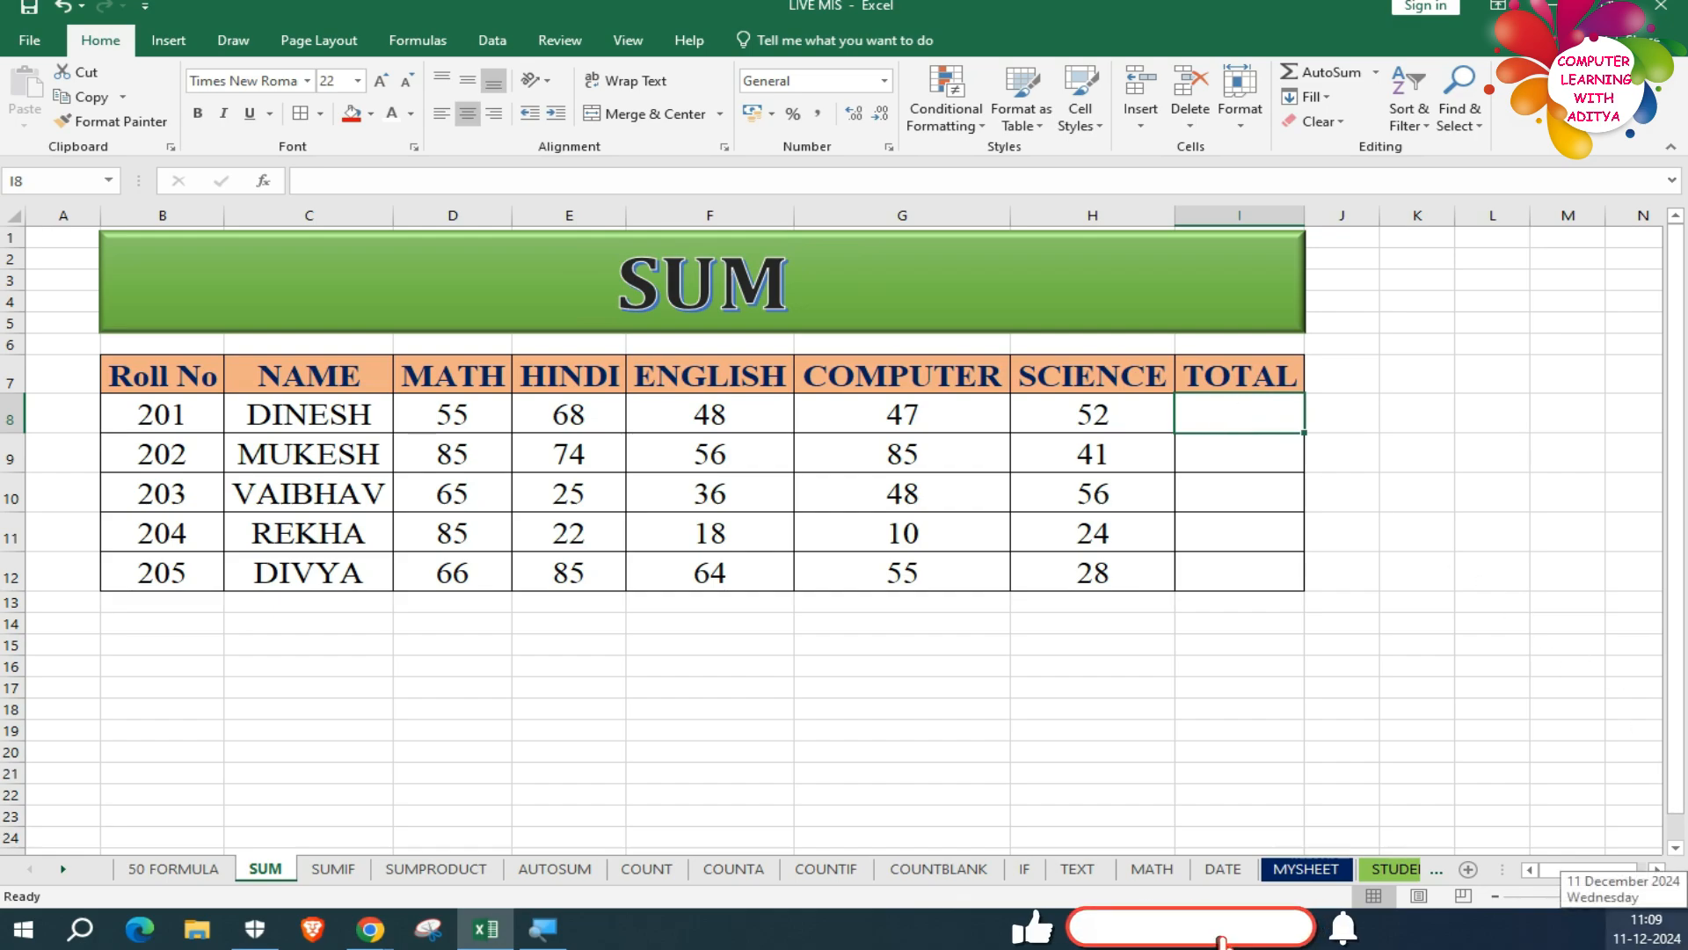
type("=")
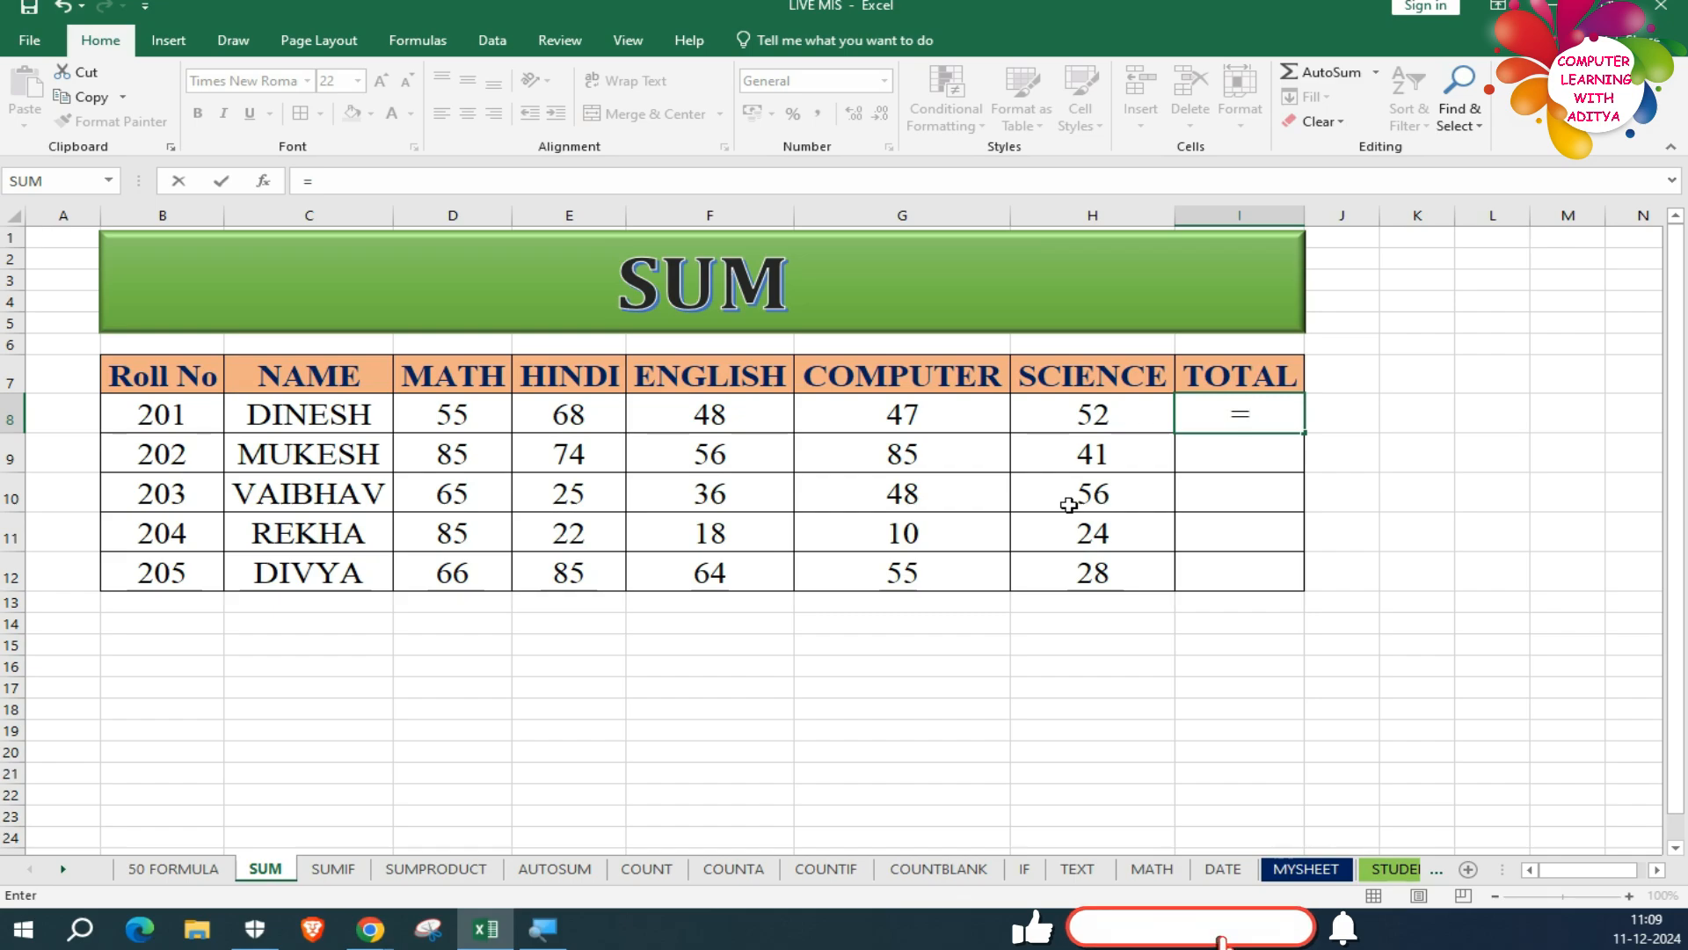
type("SUM")
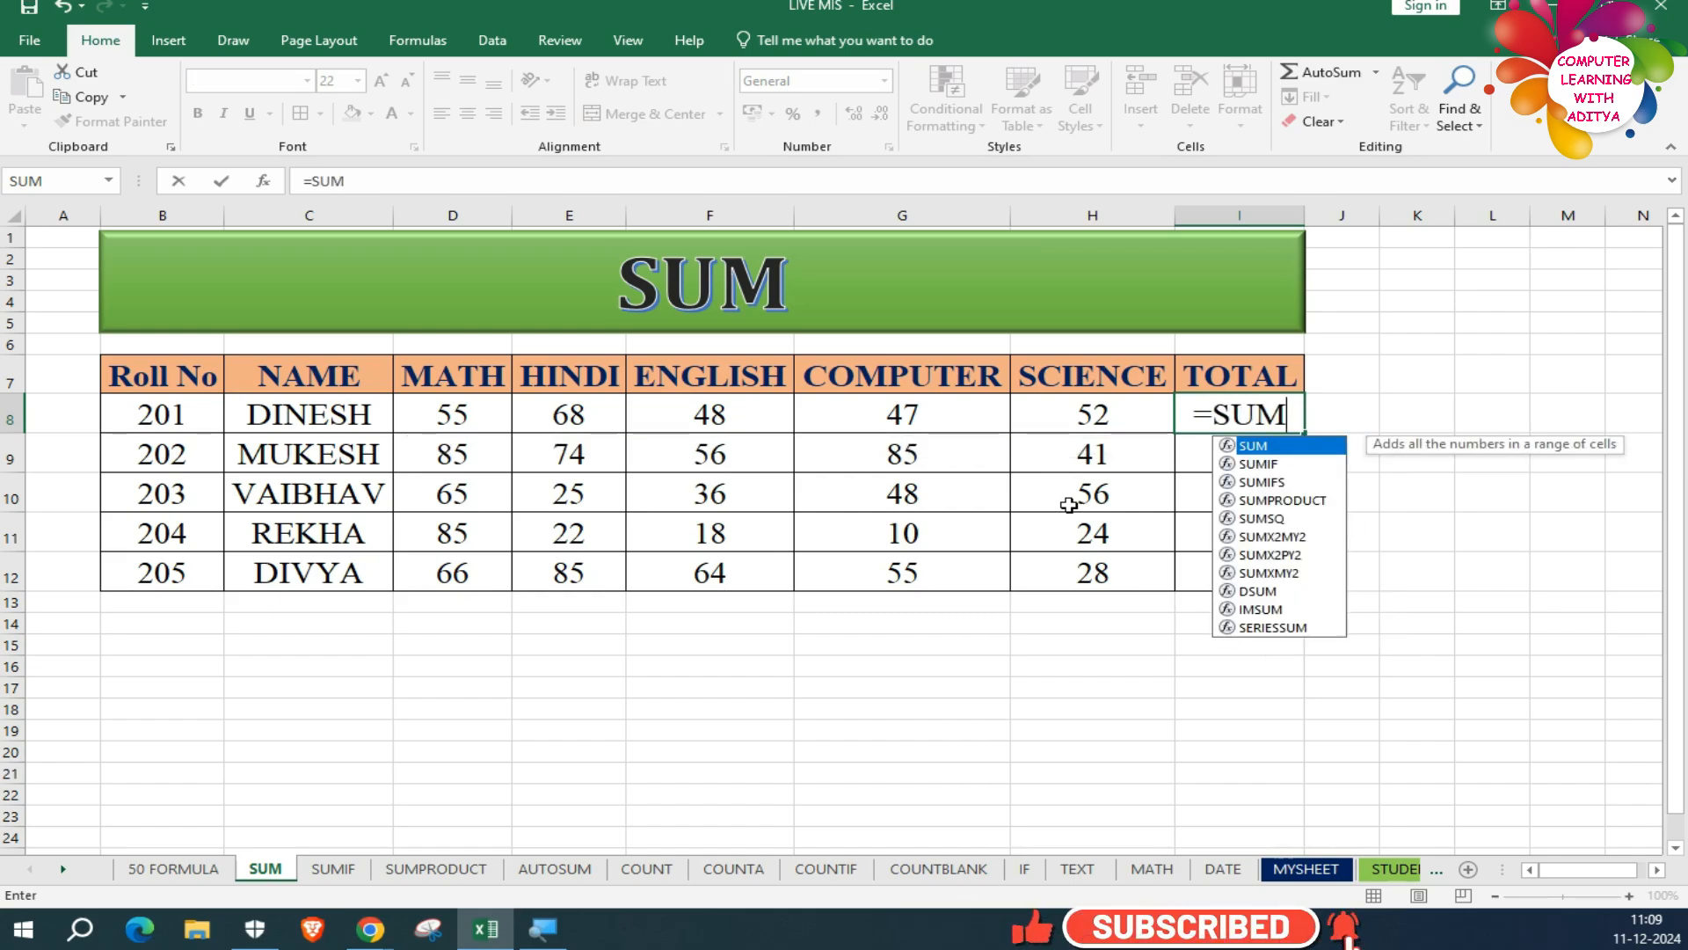
type("(")
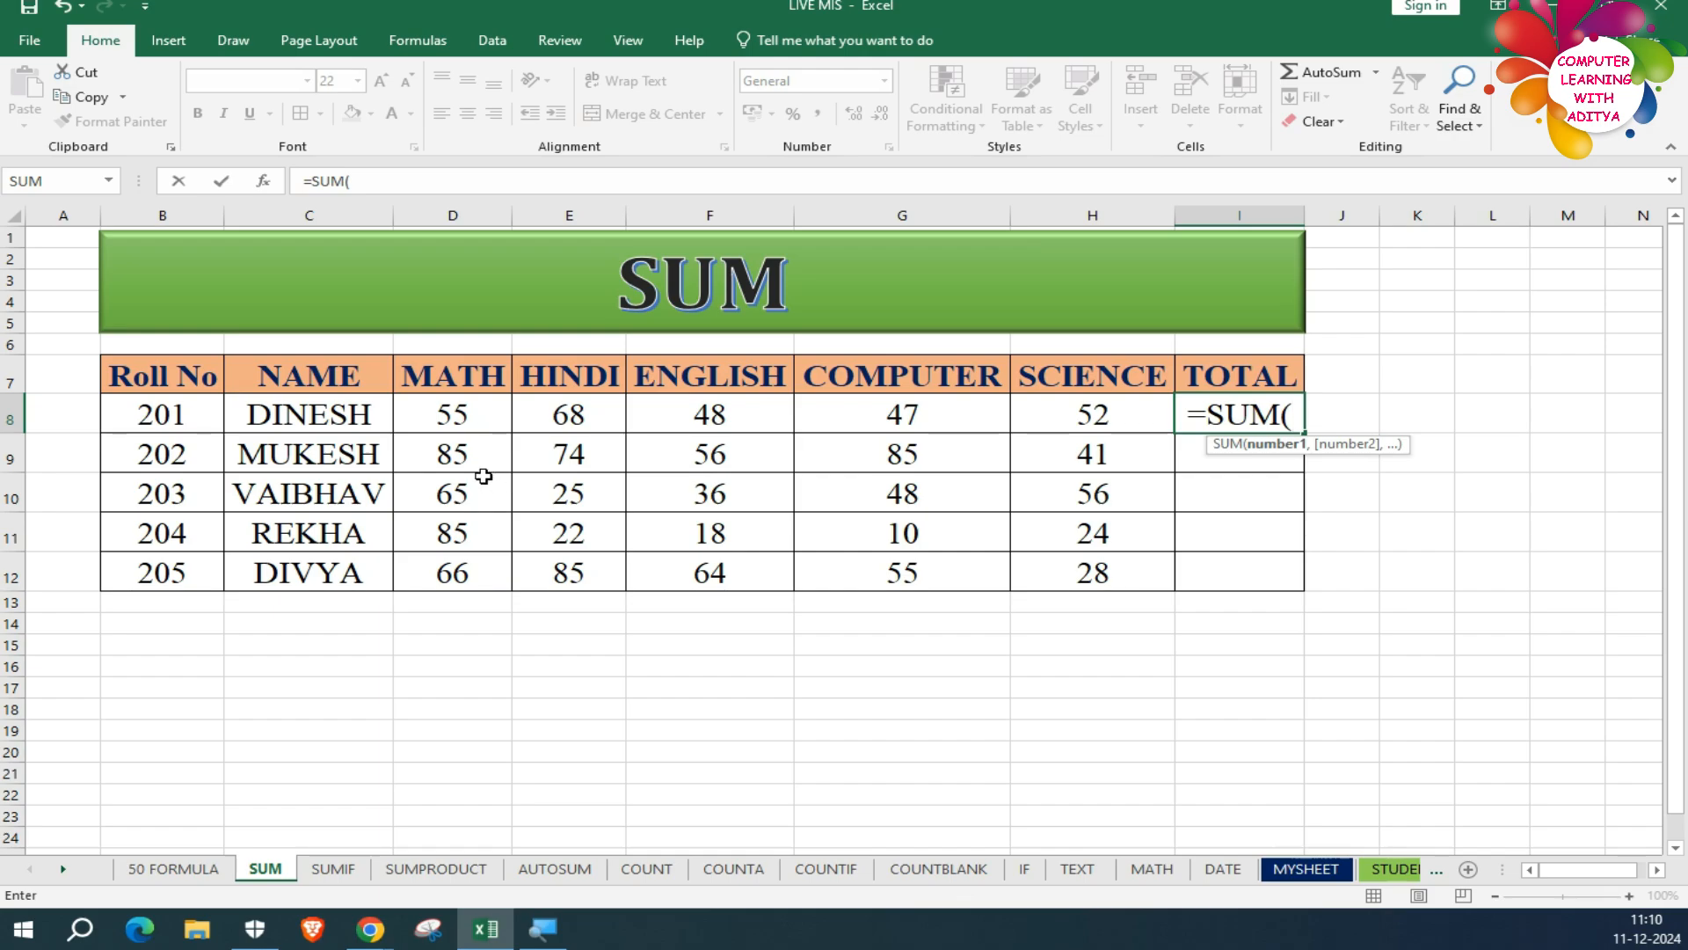
left_click(437, 413)
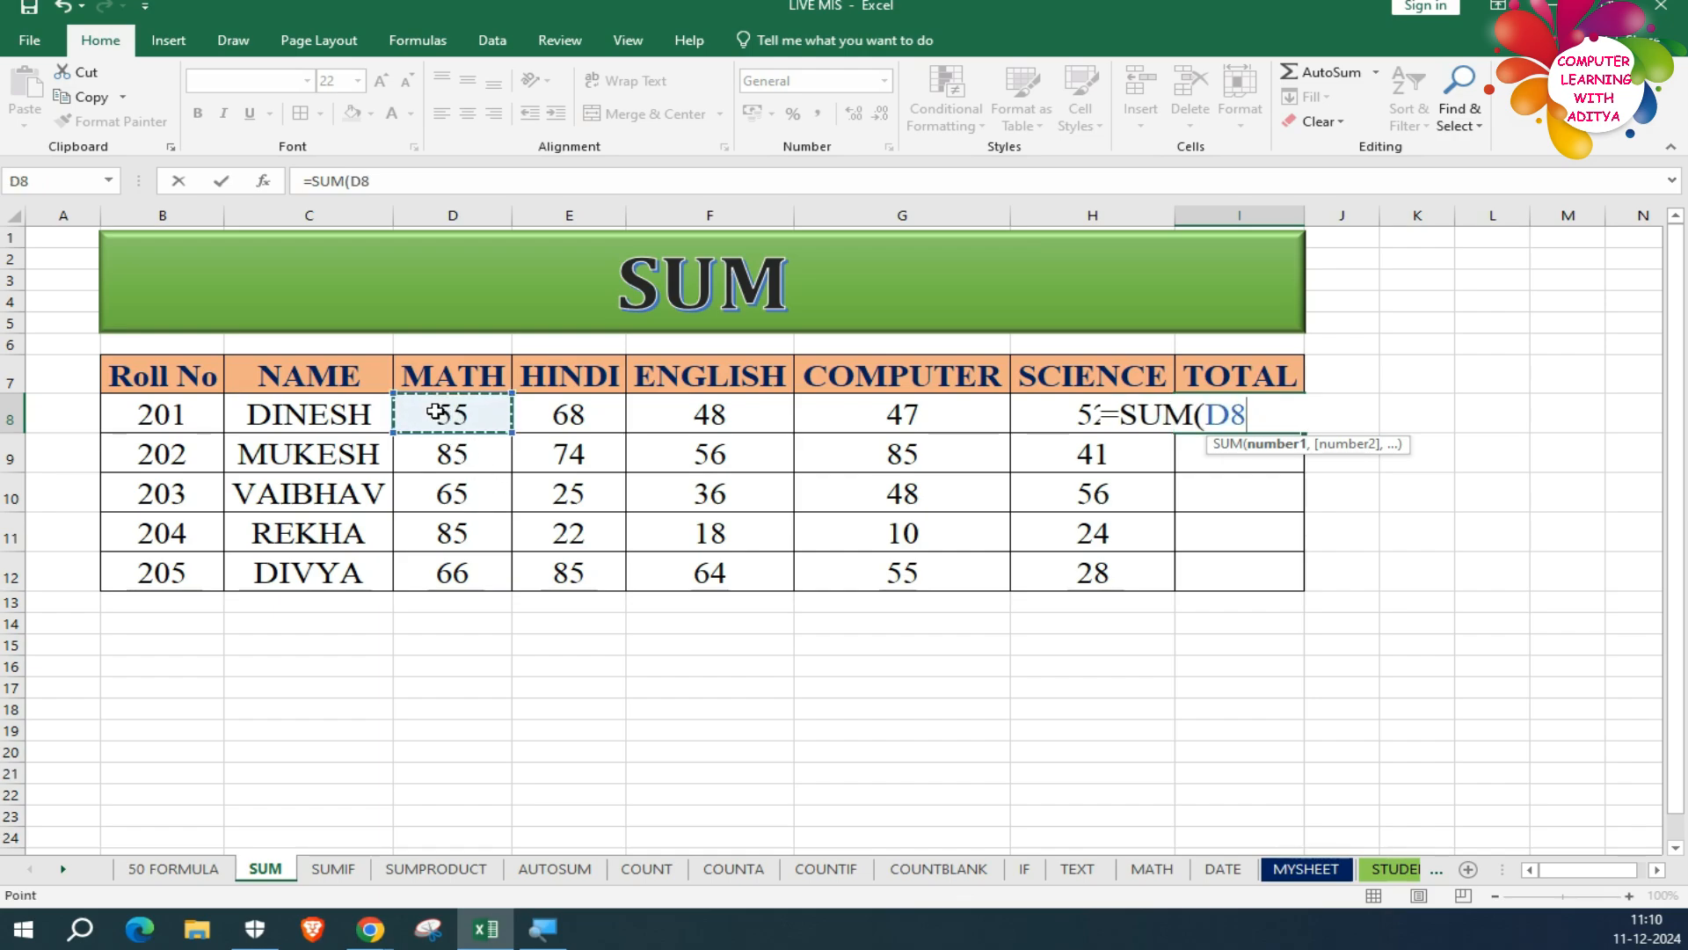
left_click_drag(526, 413, 687, 420)
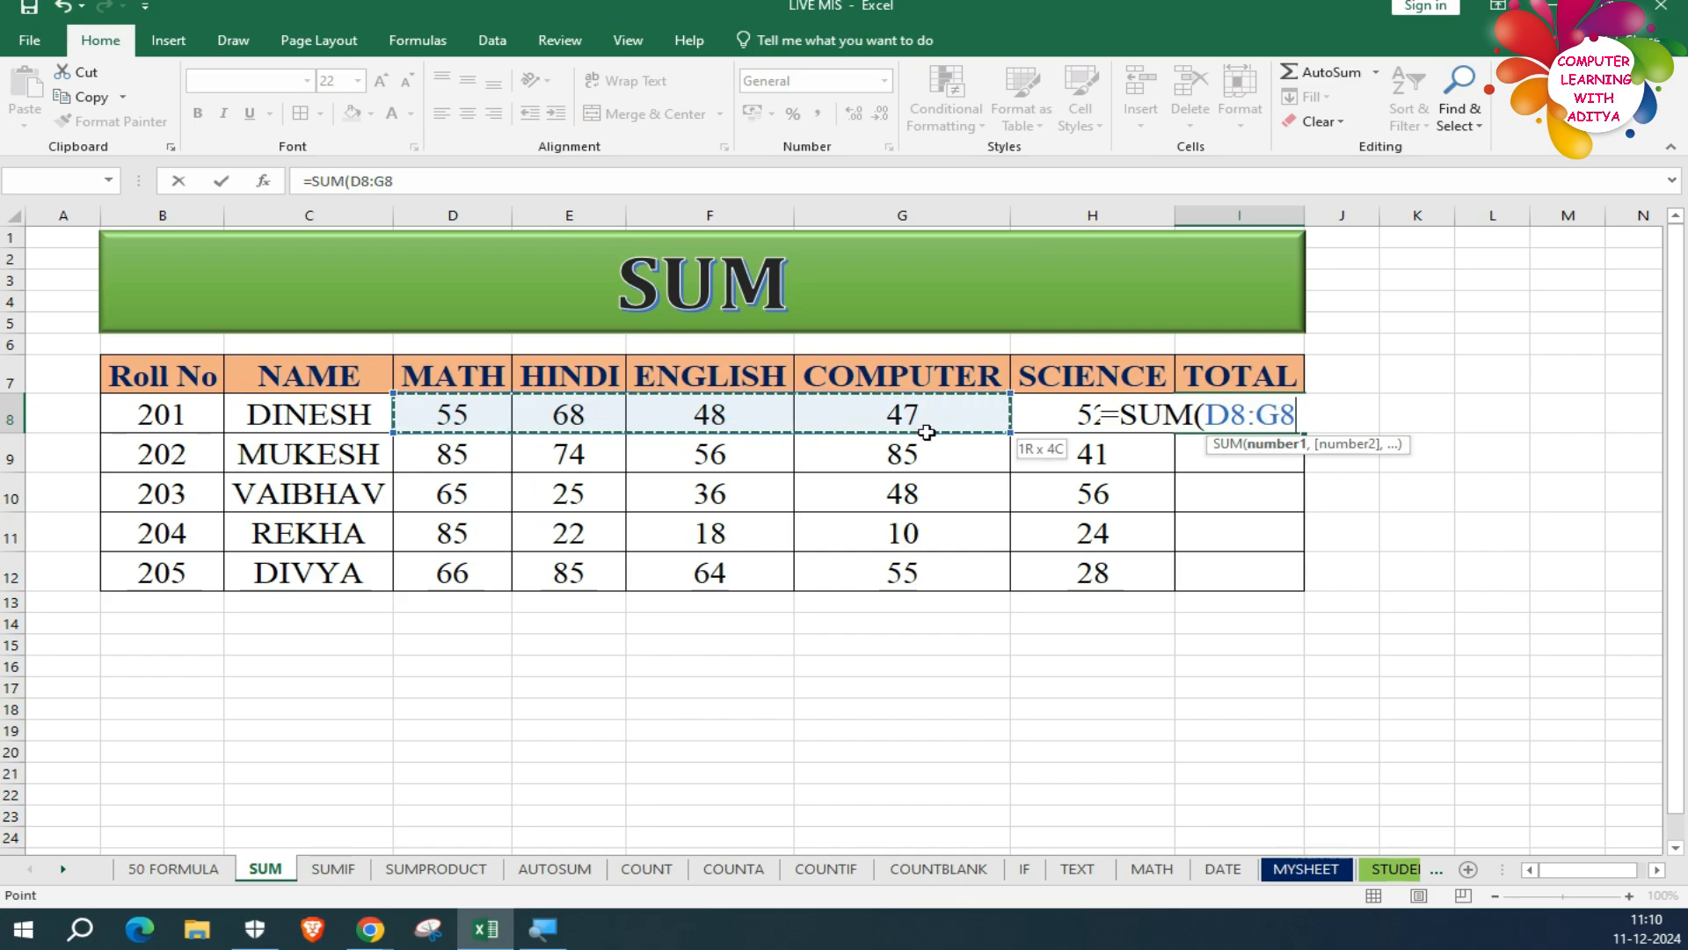
left_click_drag(1056, 428, 1058, 430)
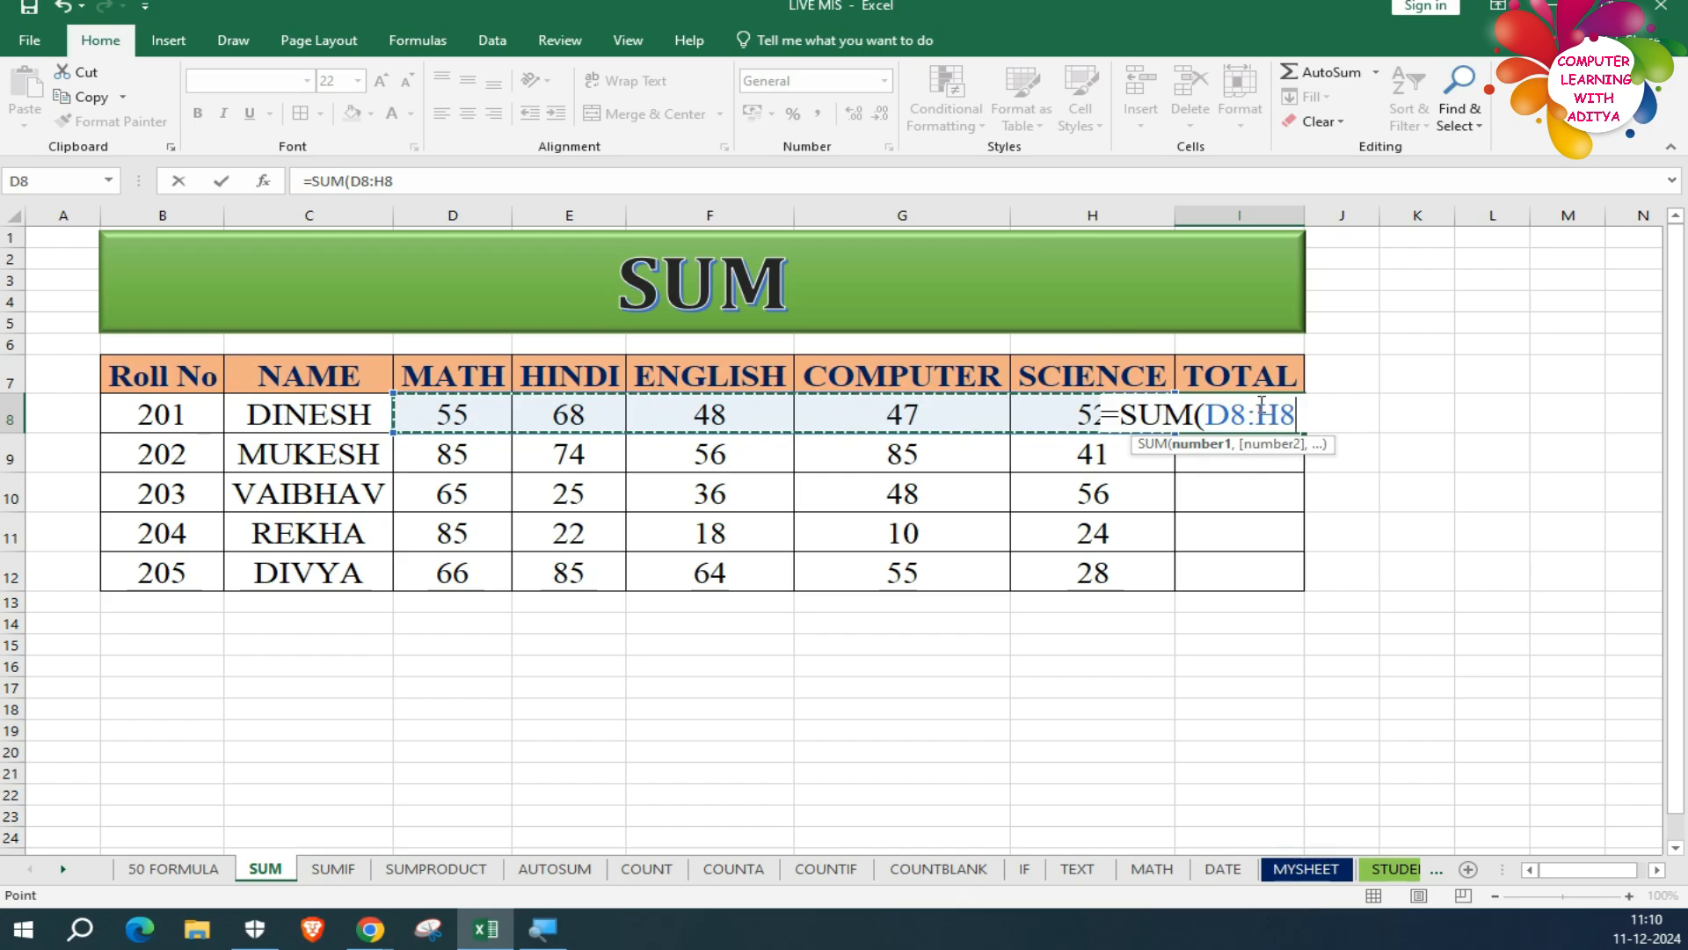
left_click(1301, 418)
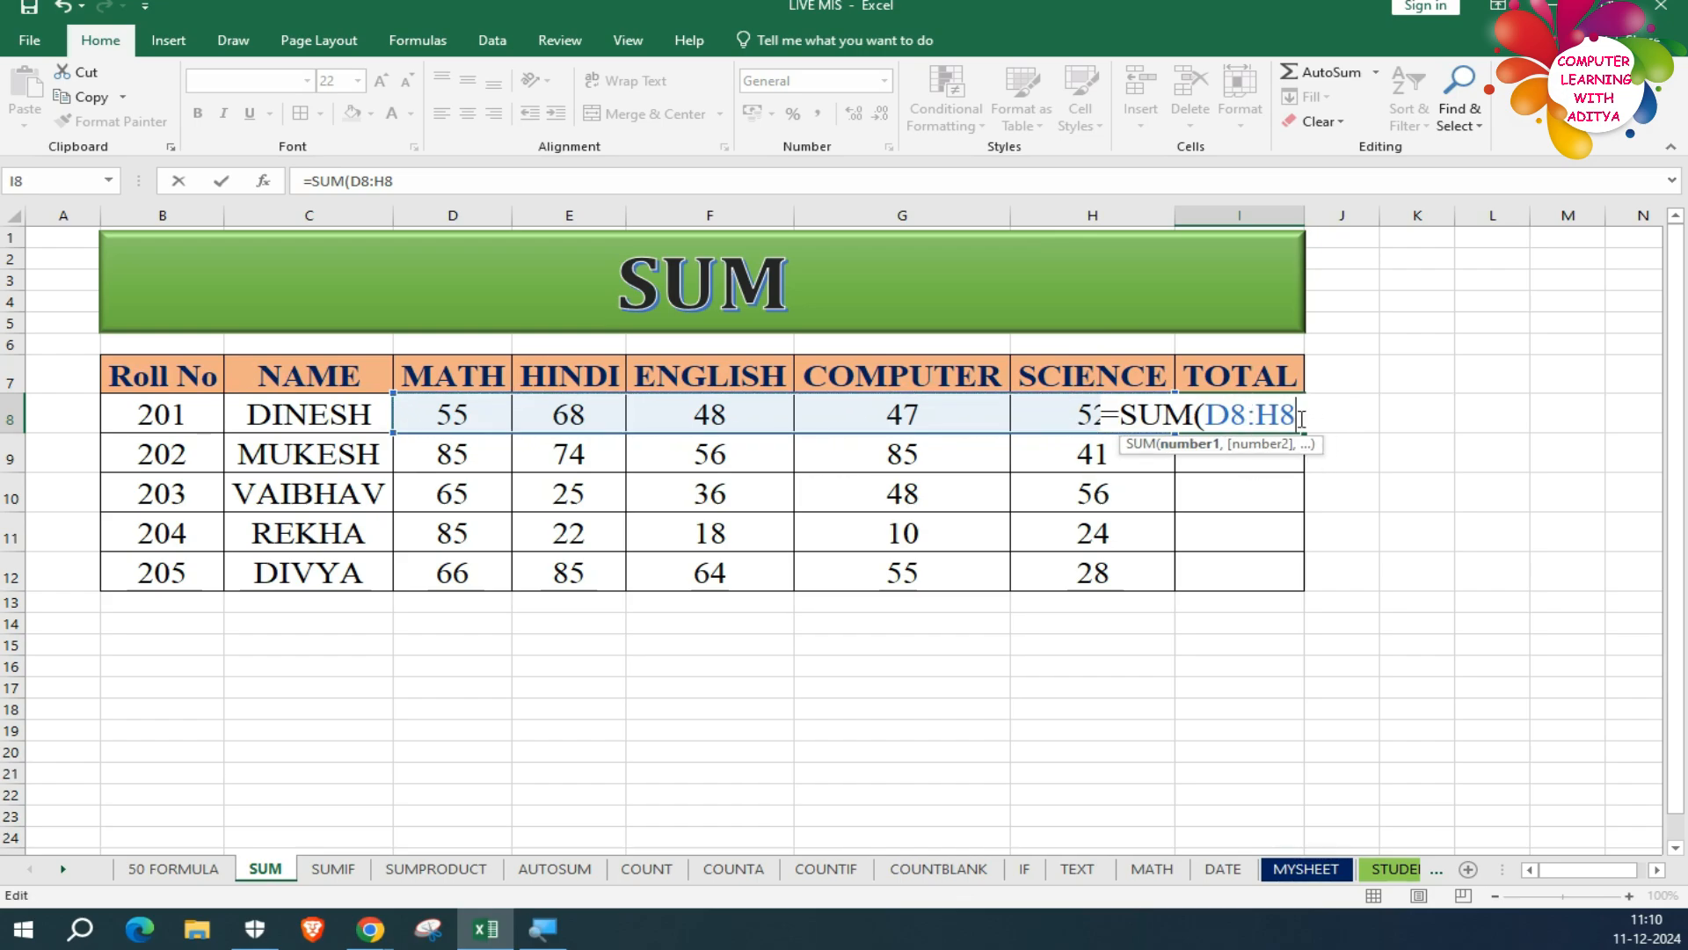
type(")")
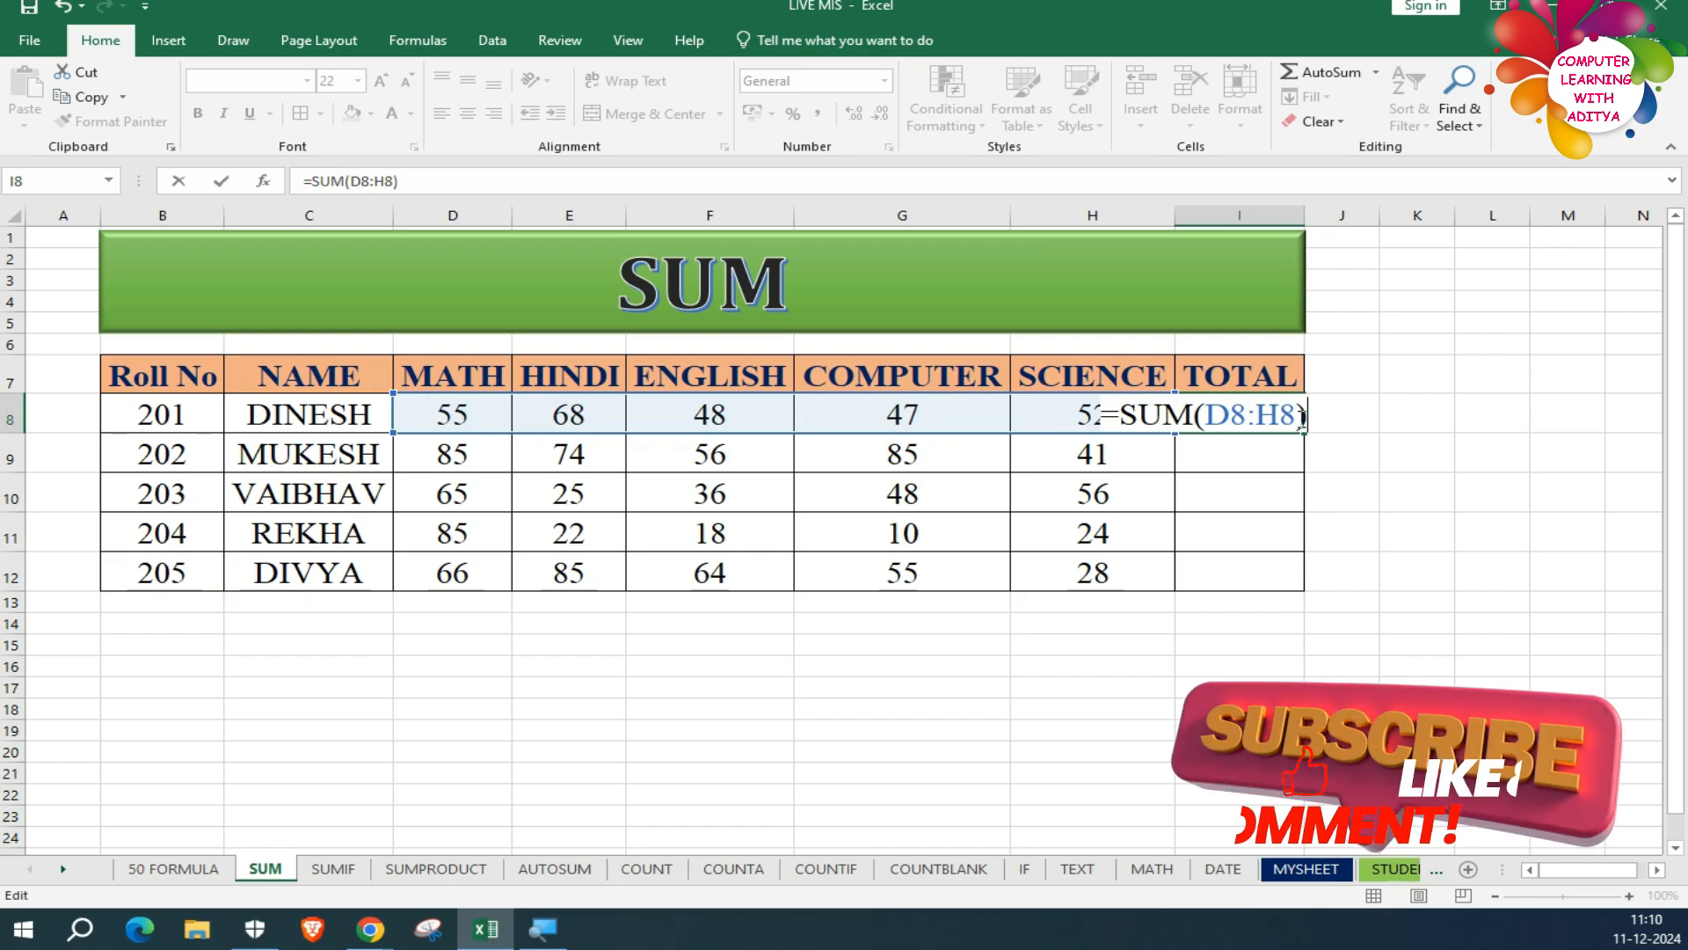
key("ctrl+Return")
key("Return")
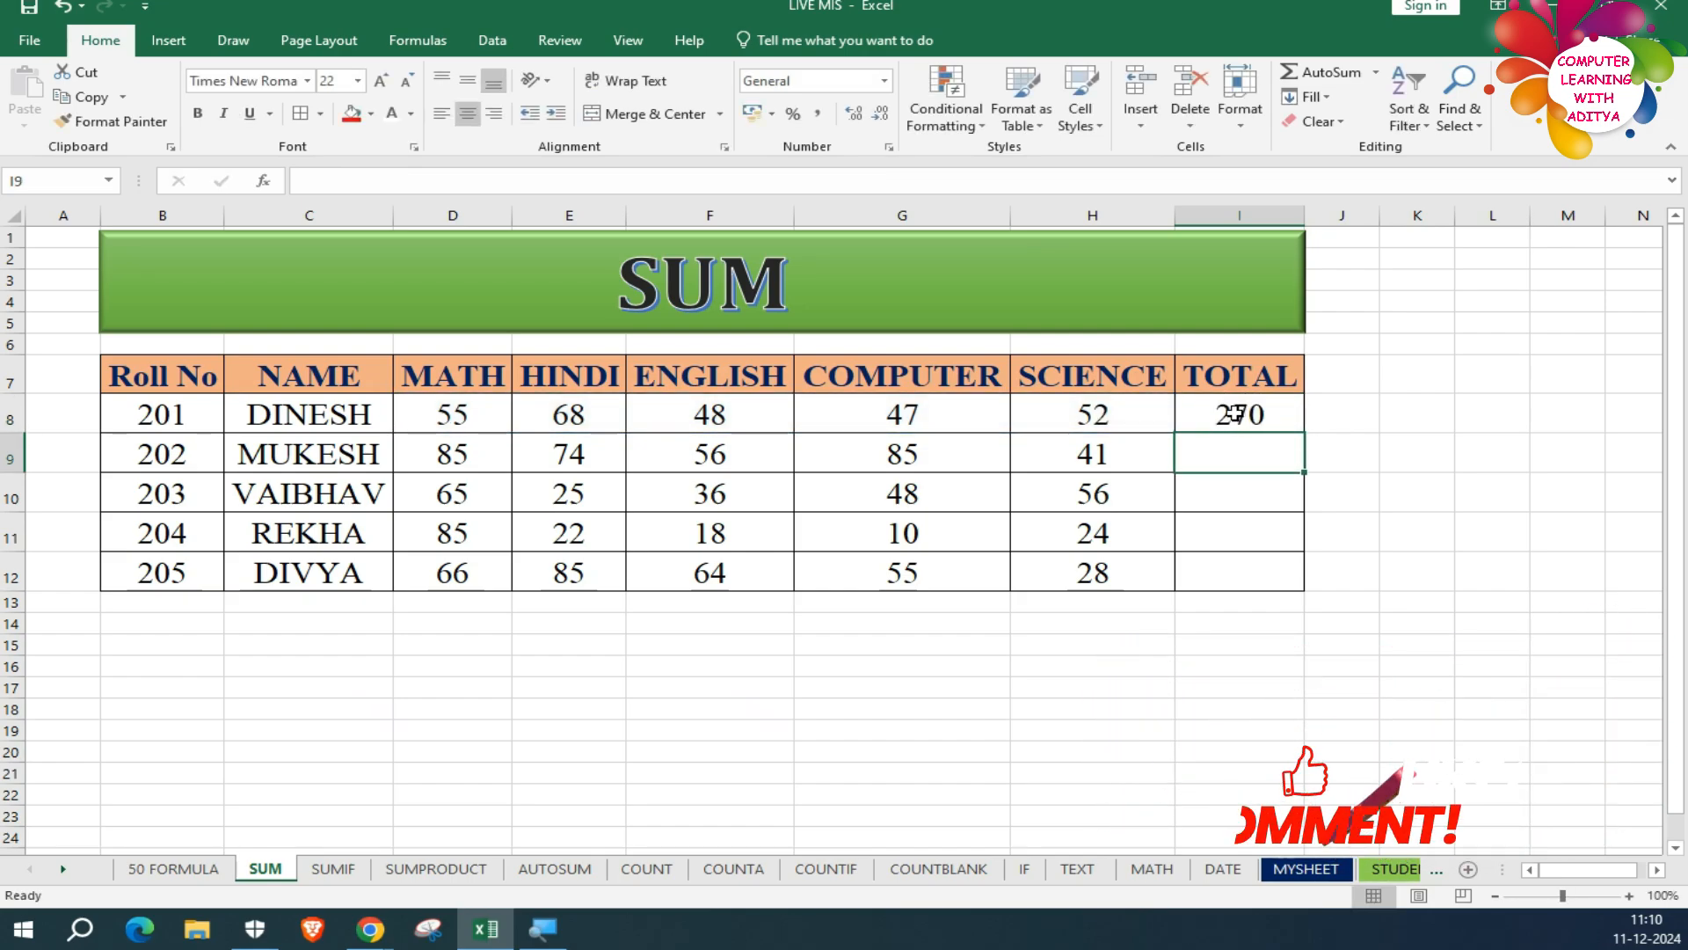
Step: Check the total in I8 against the subject marks in D8:H8
left_click(1185, 418)
left_click_drag(499, 399, 1101, 407)
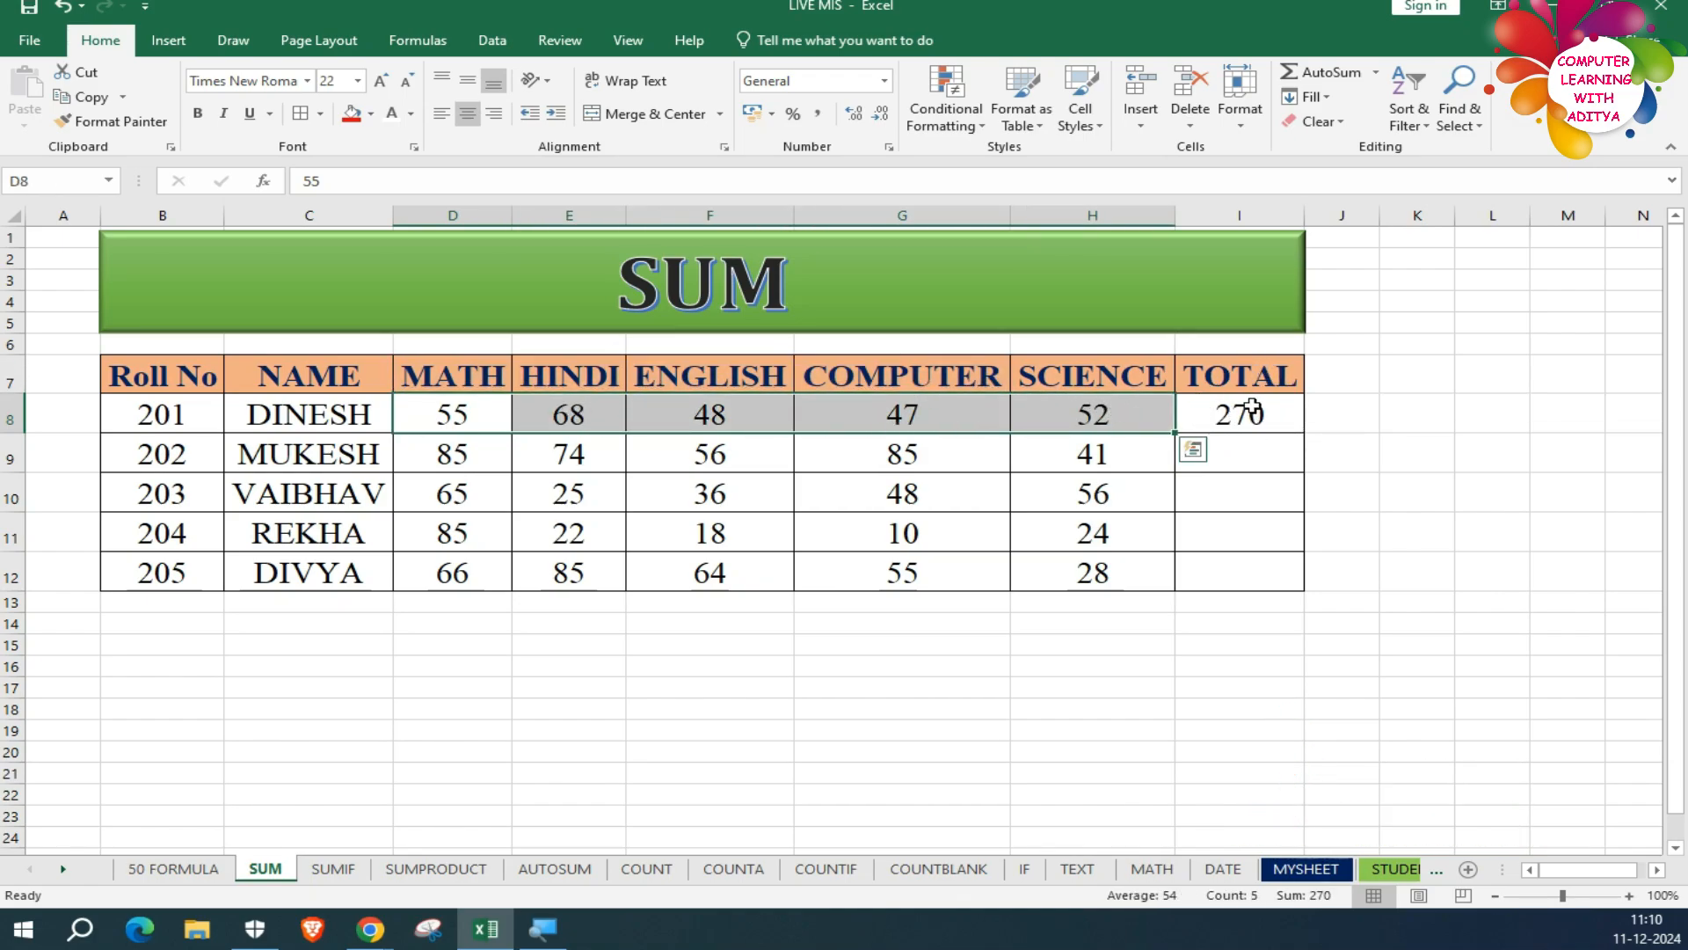
left_click(1412, 569)
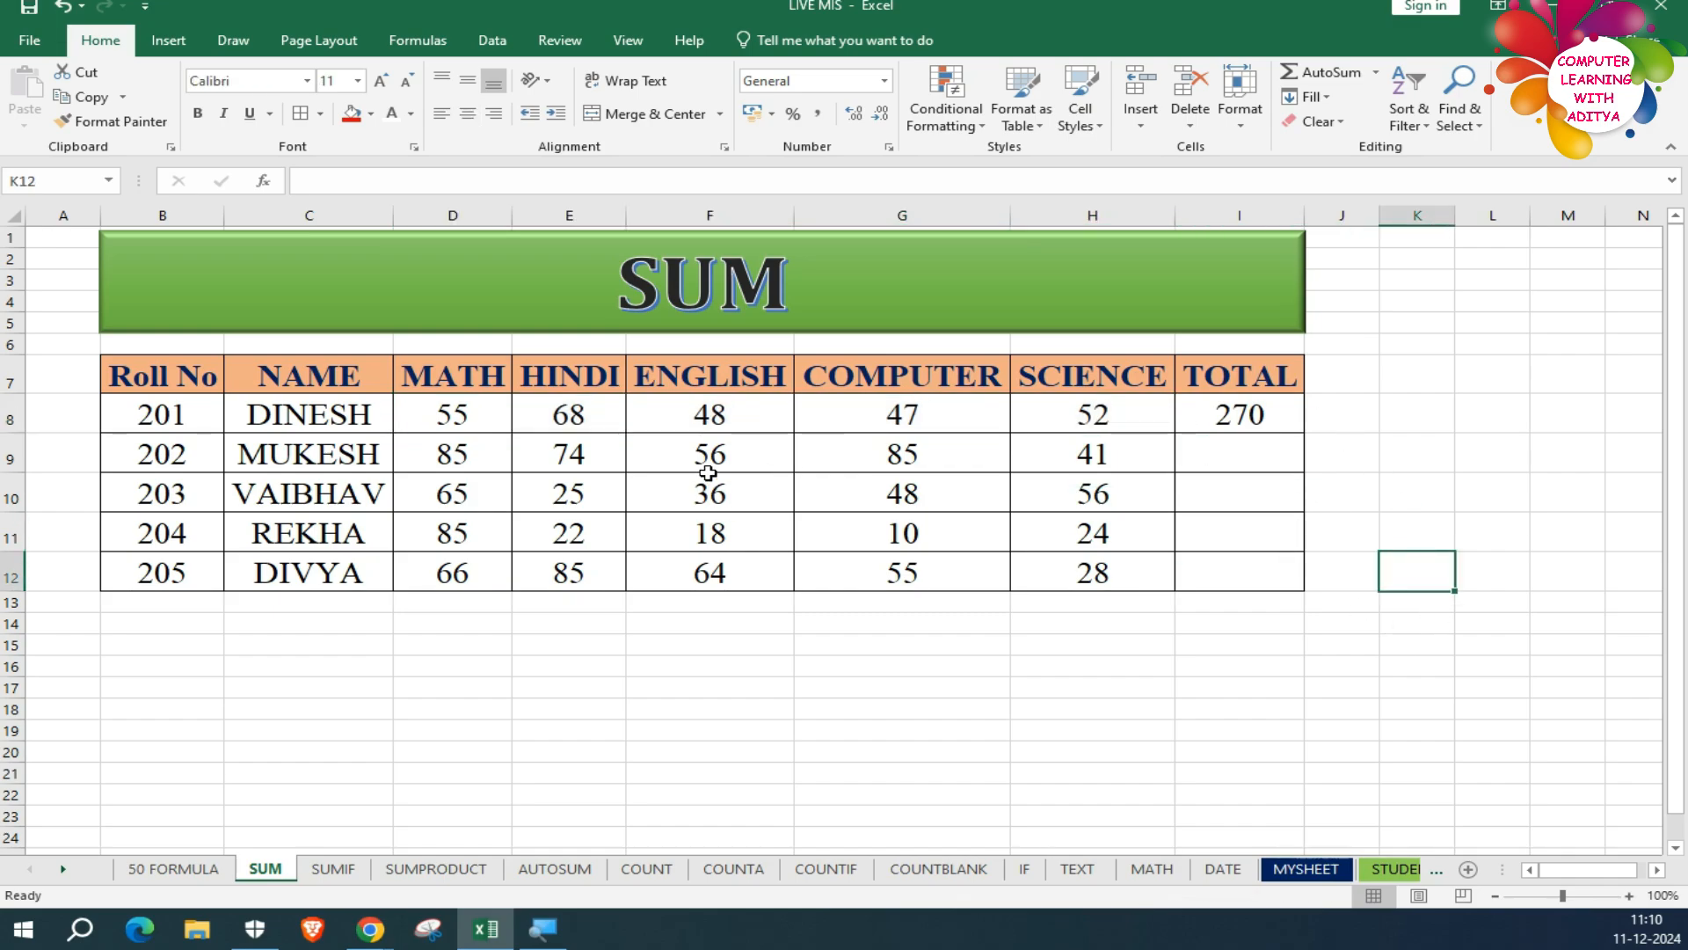
left_click(448, 414)
left_click_drag(490, 414, 1105, 414)
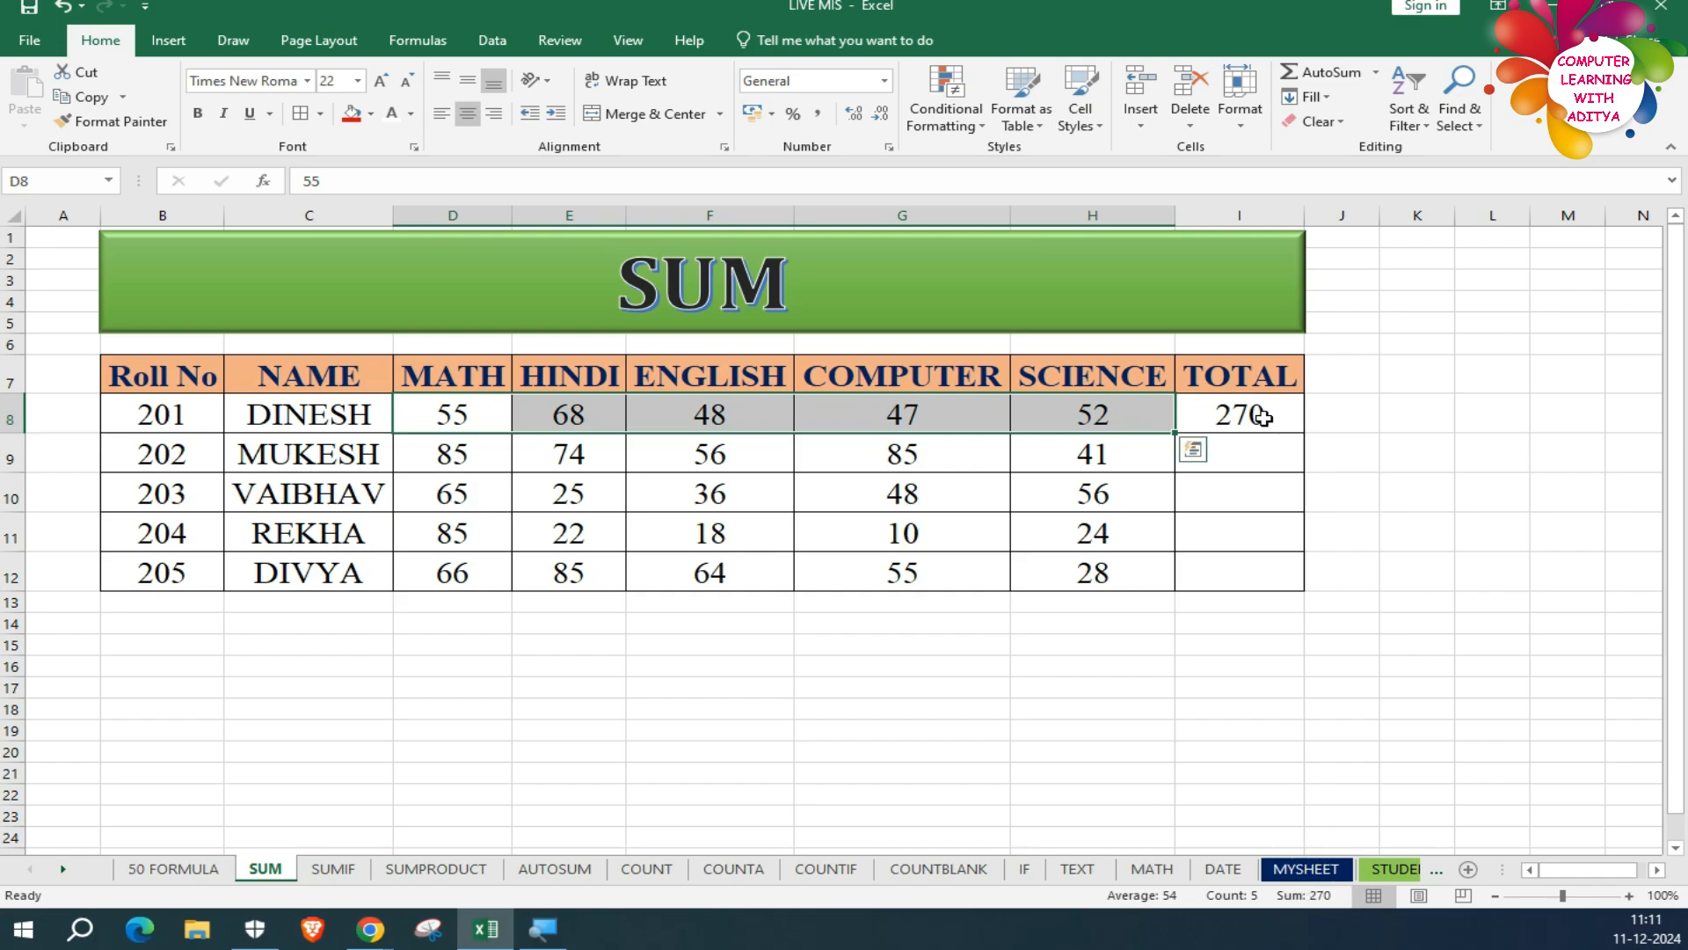
Step: Fill the SUM formula from I8 down the TOTAL column to I12 and undo the fill
left_click(1264, 417)
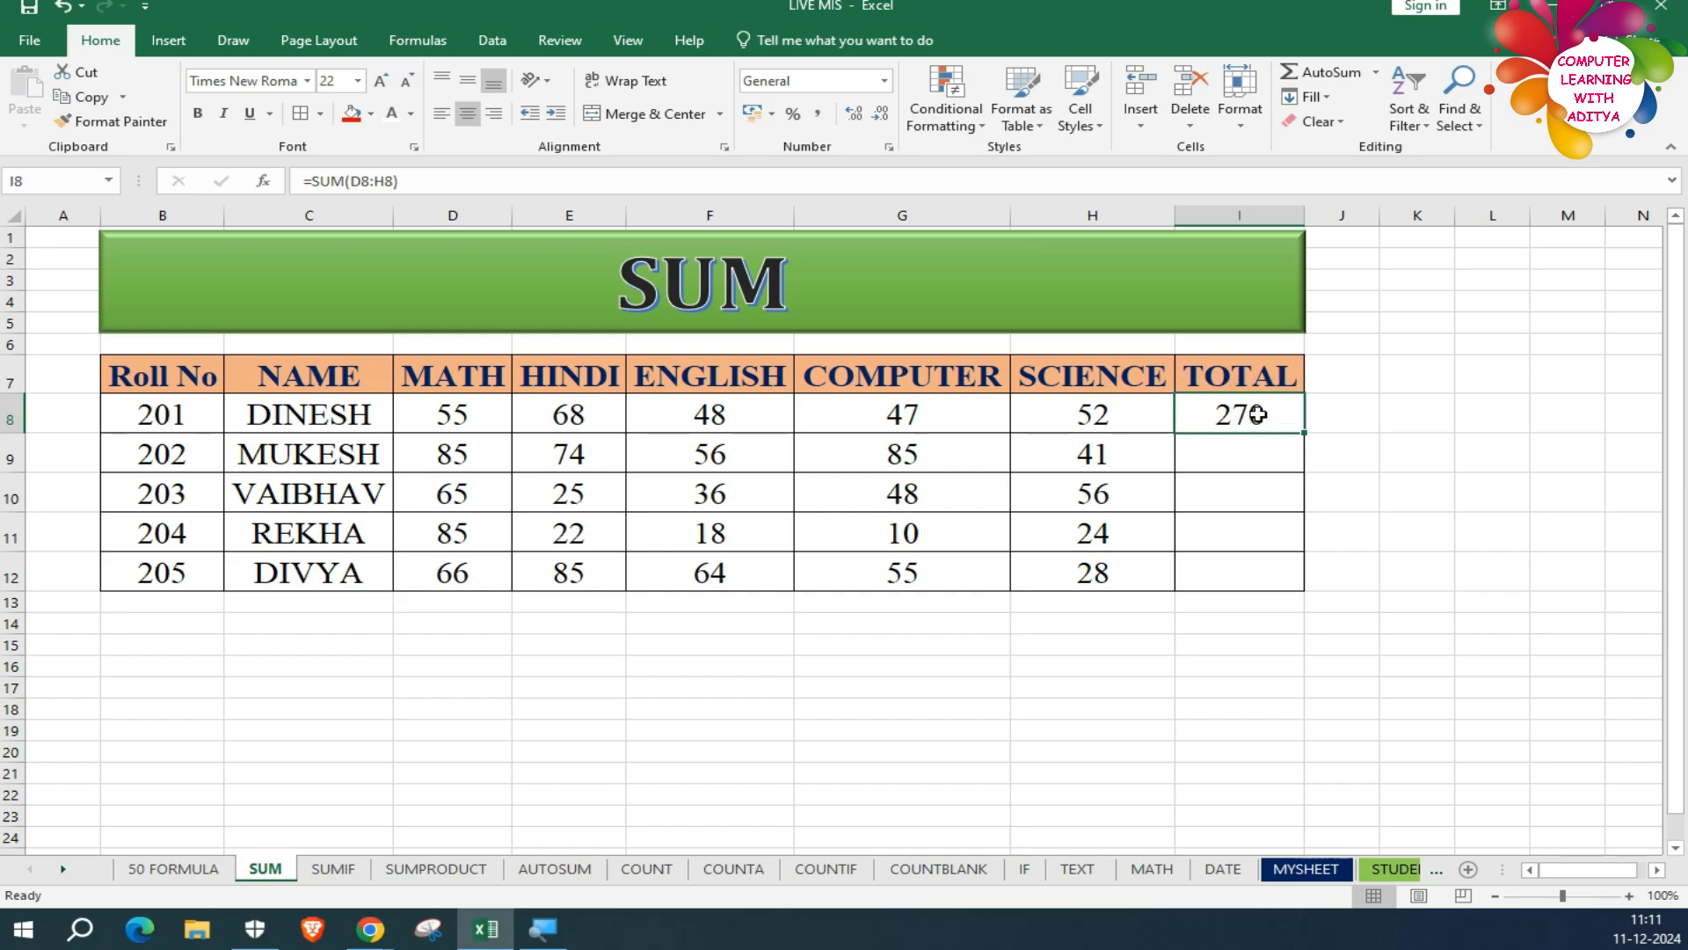
double_click(1305, 434)
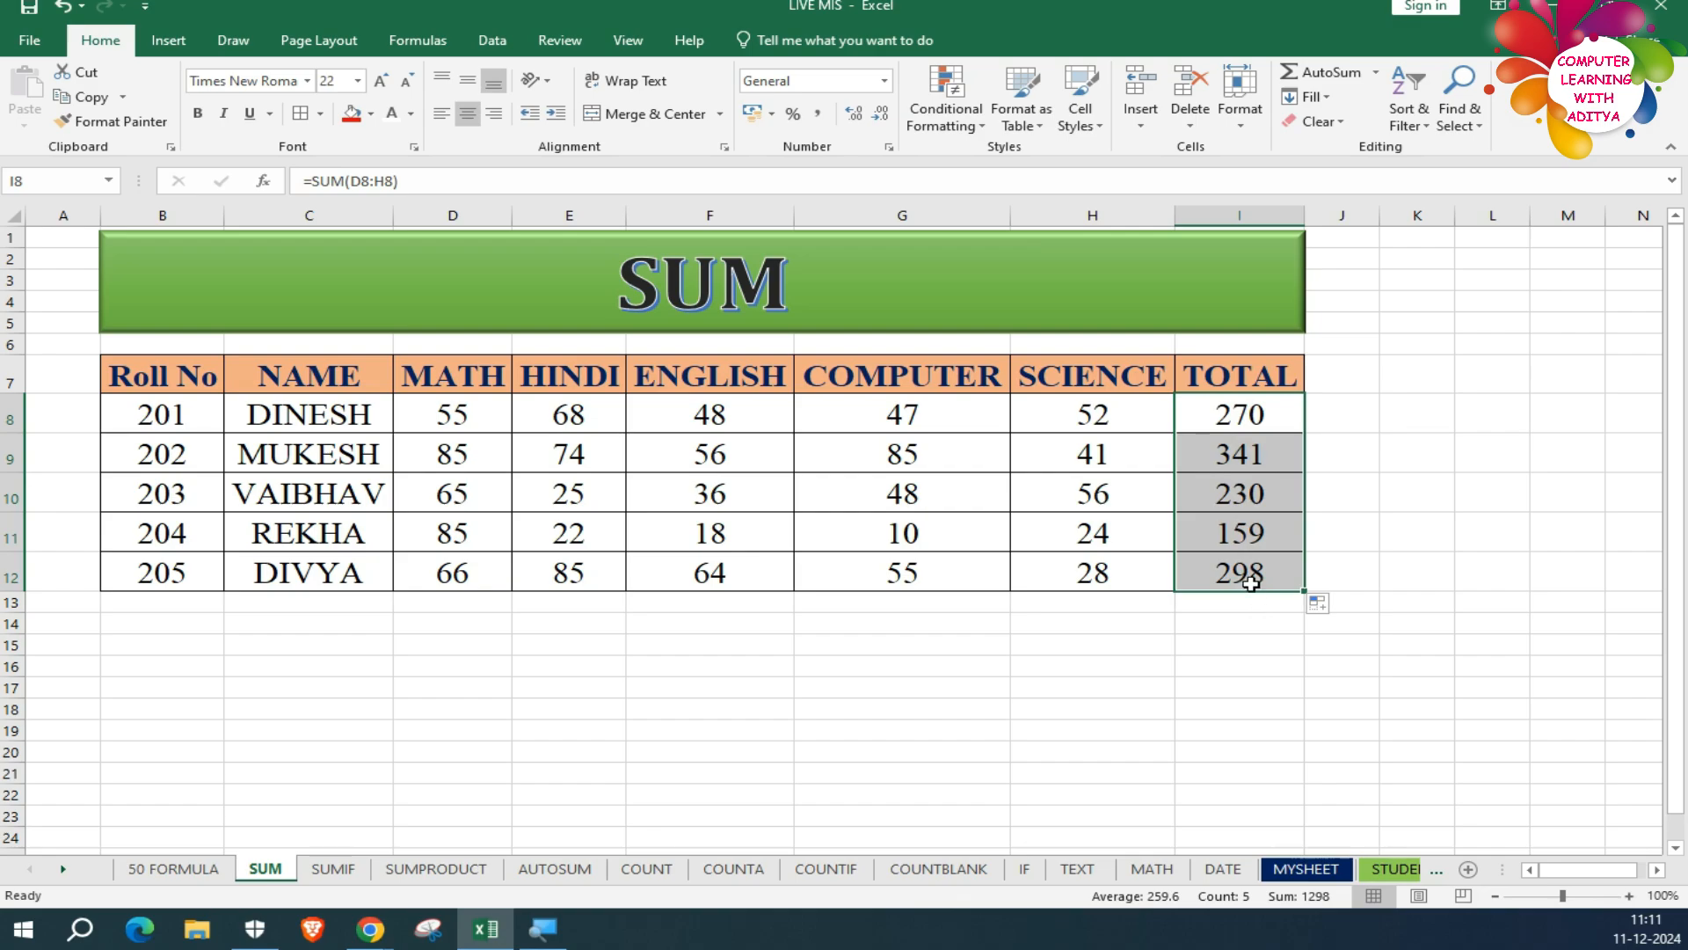
key("ctrl+z")
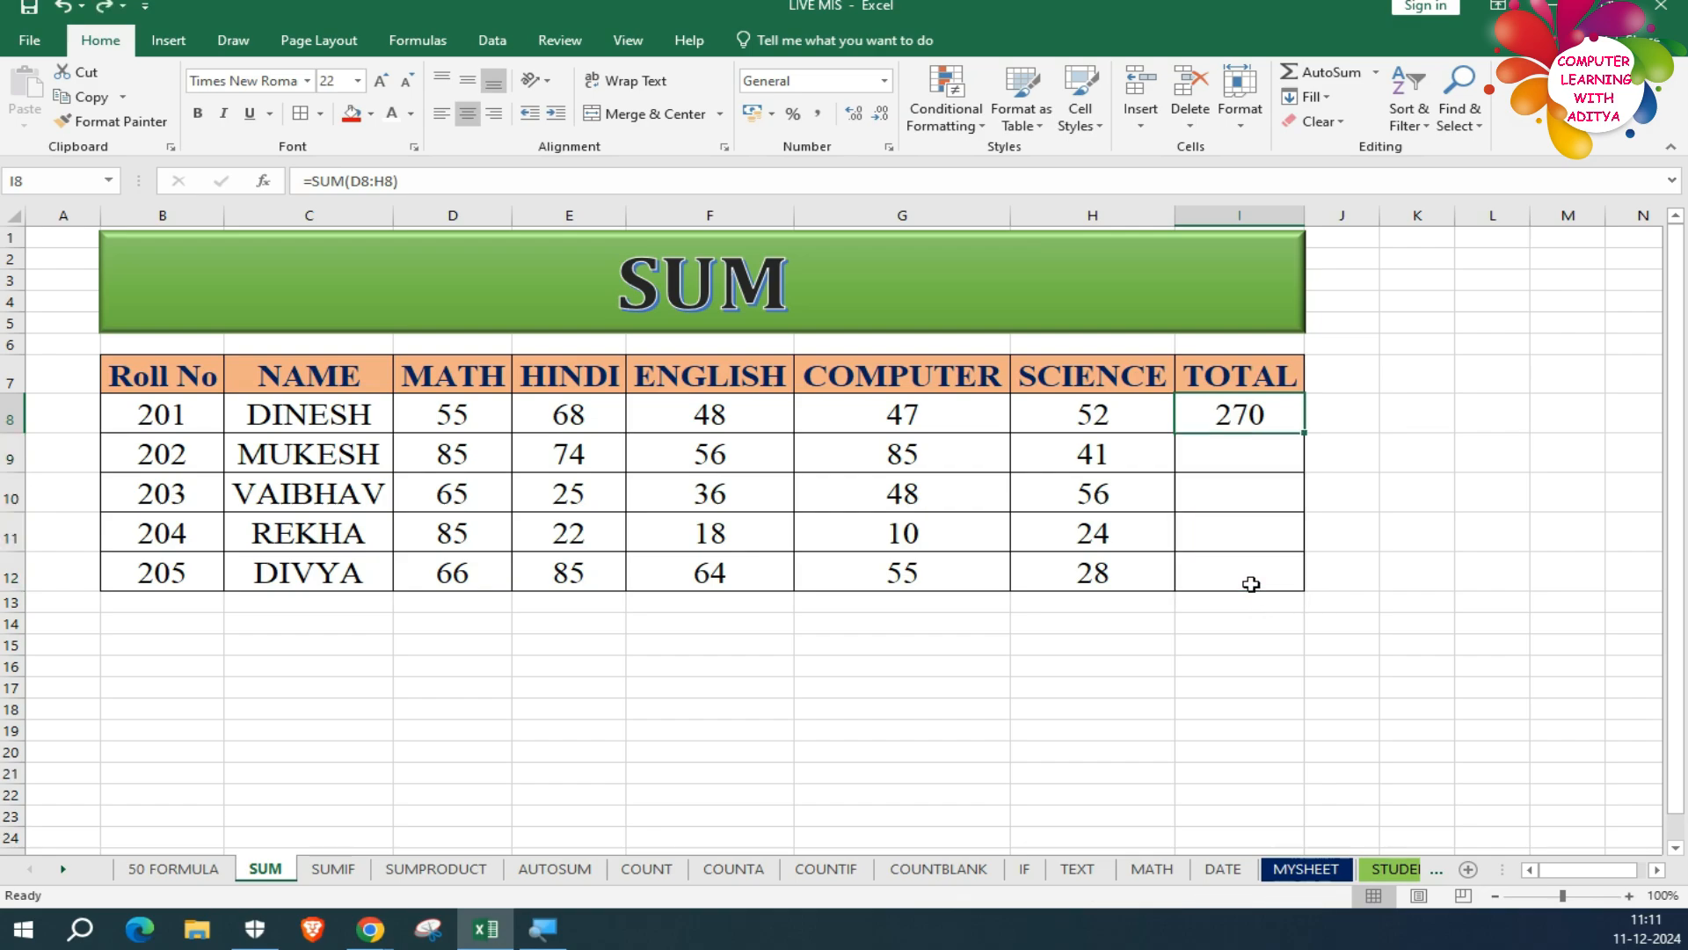
left_click(1417, 534)
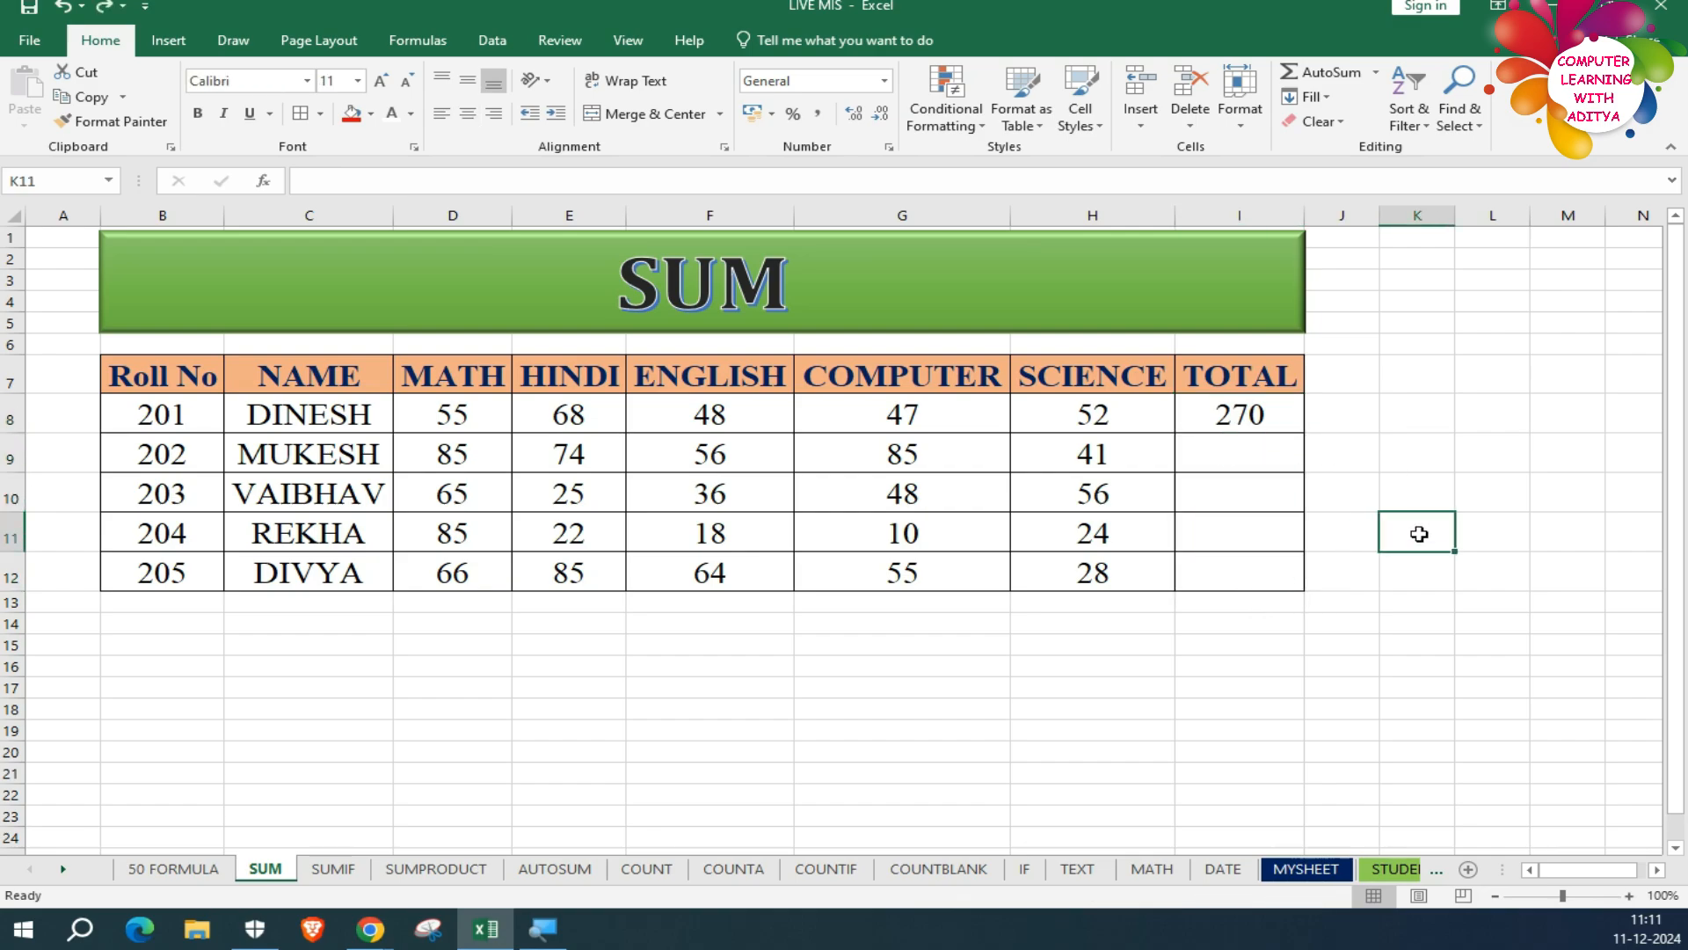
Step: Fill the SUM formula from I8 down the TOTAL column through I12
left_click(1223, 428)
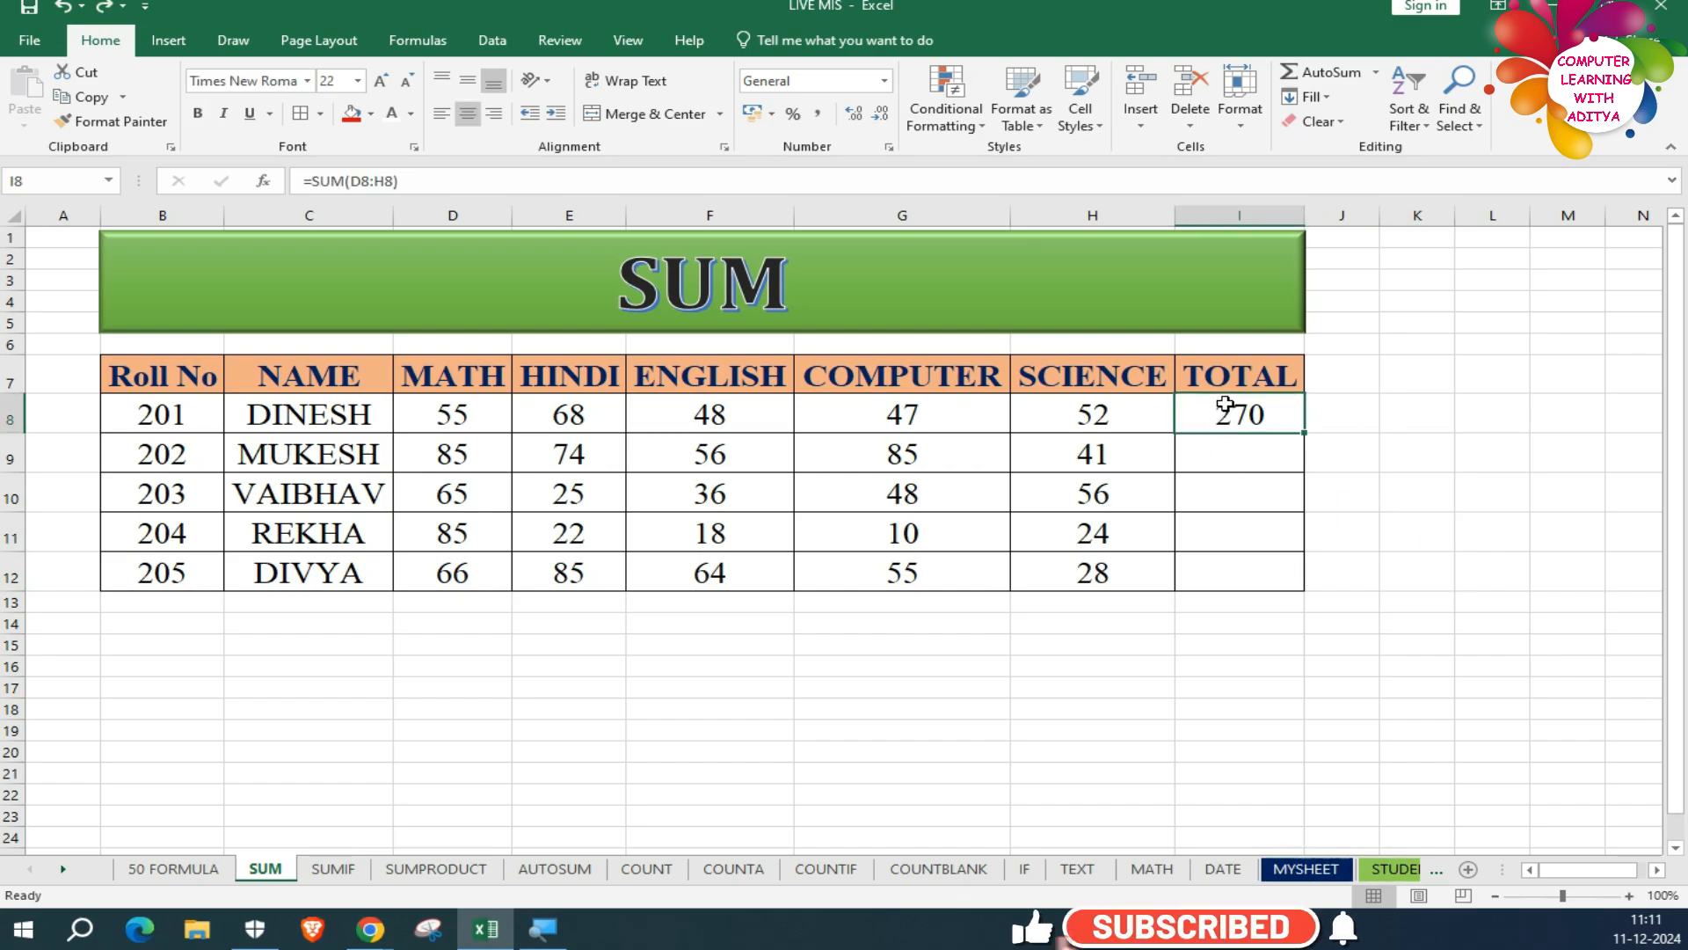
left_click_drag(1225, 404, 1243, 572)
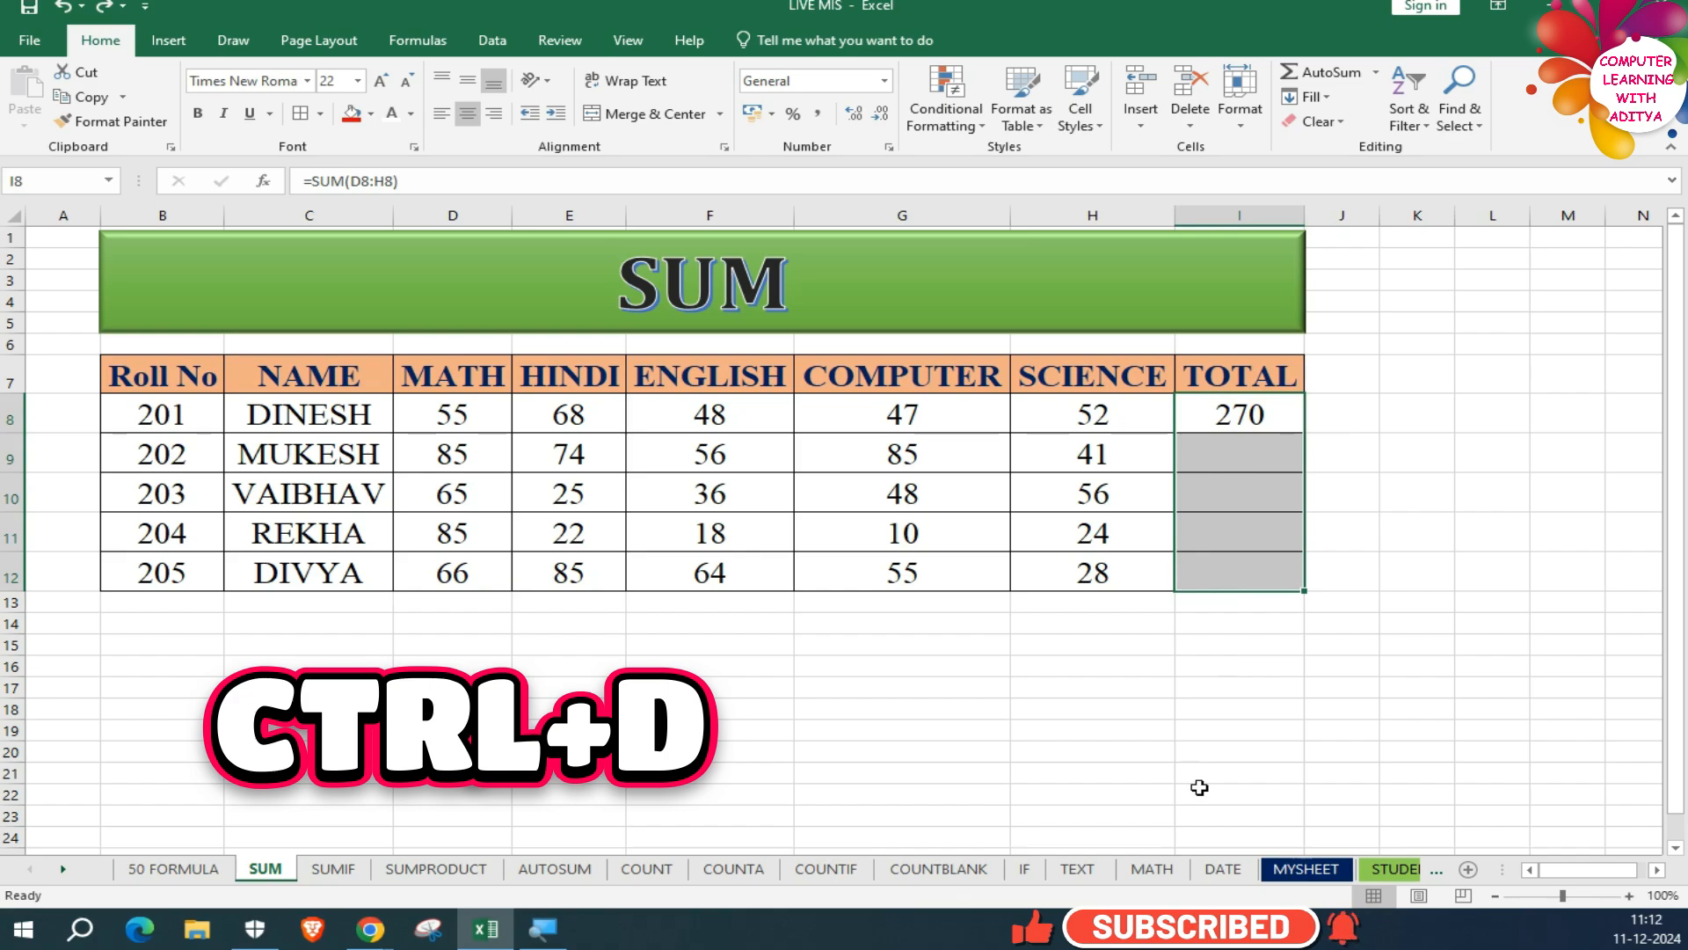
key("ctrl+d")
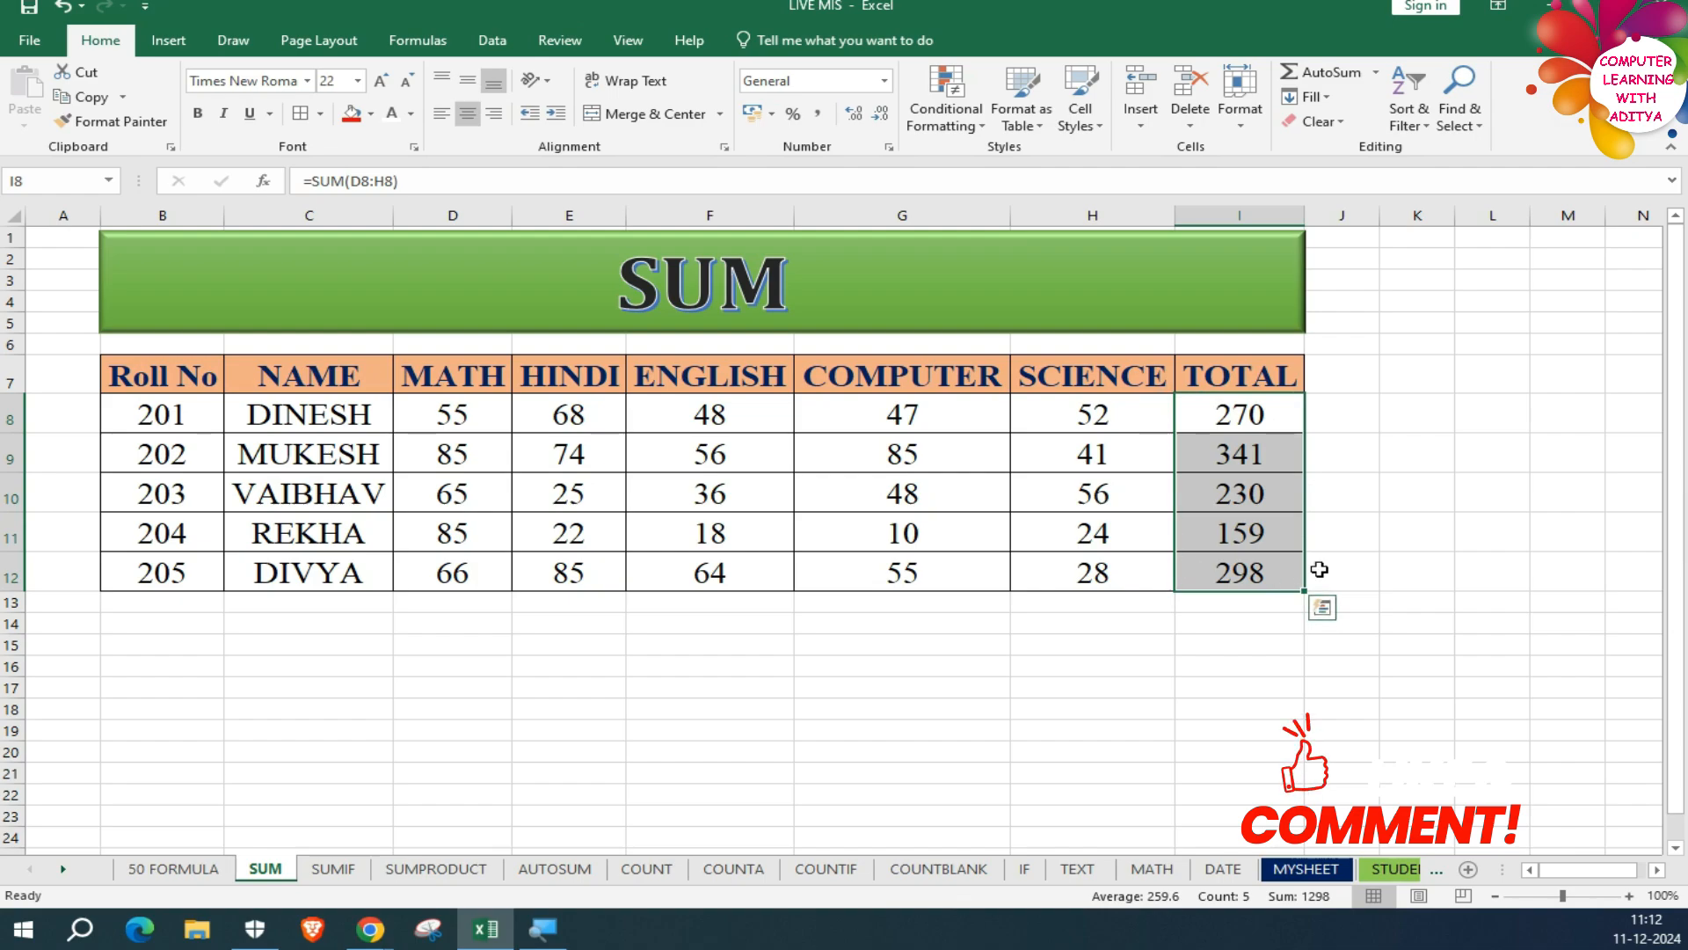
Step: Compare the total in I8 with the subject marks in D8:H8 for roll number 201
left_click(1225, 635)
left_click(1253, 422)
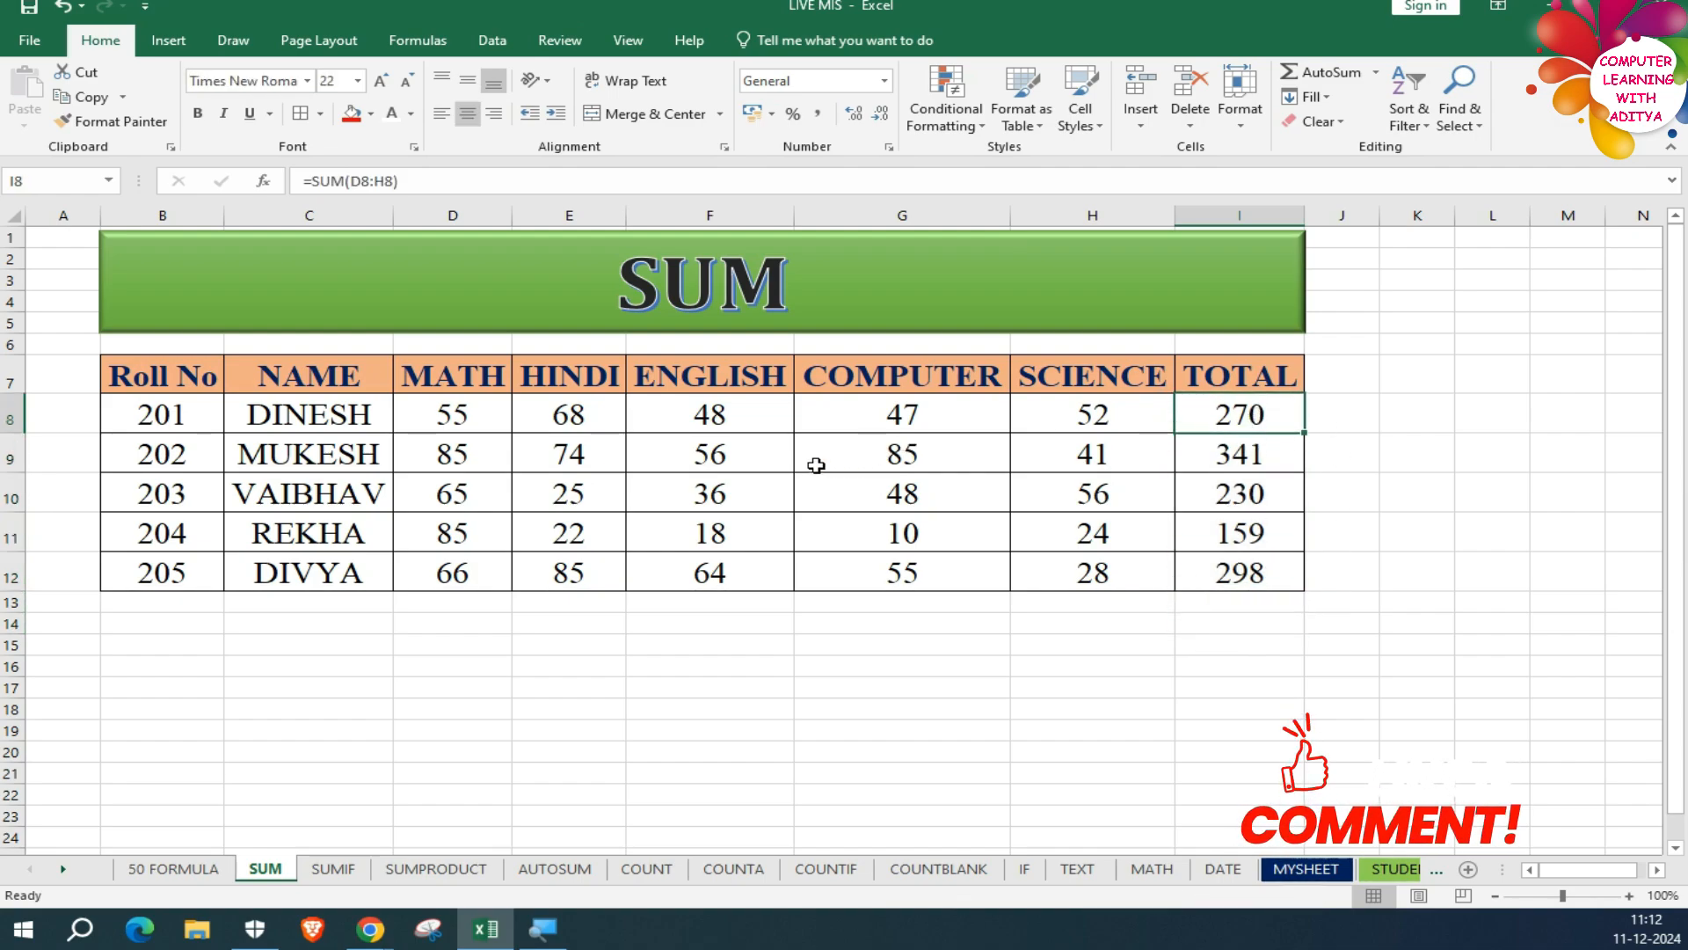
left_click_drag(454, 413, 1150, 404)
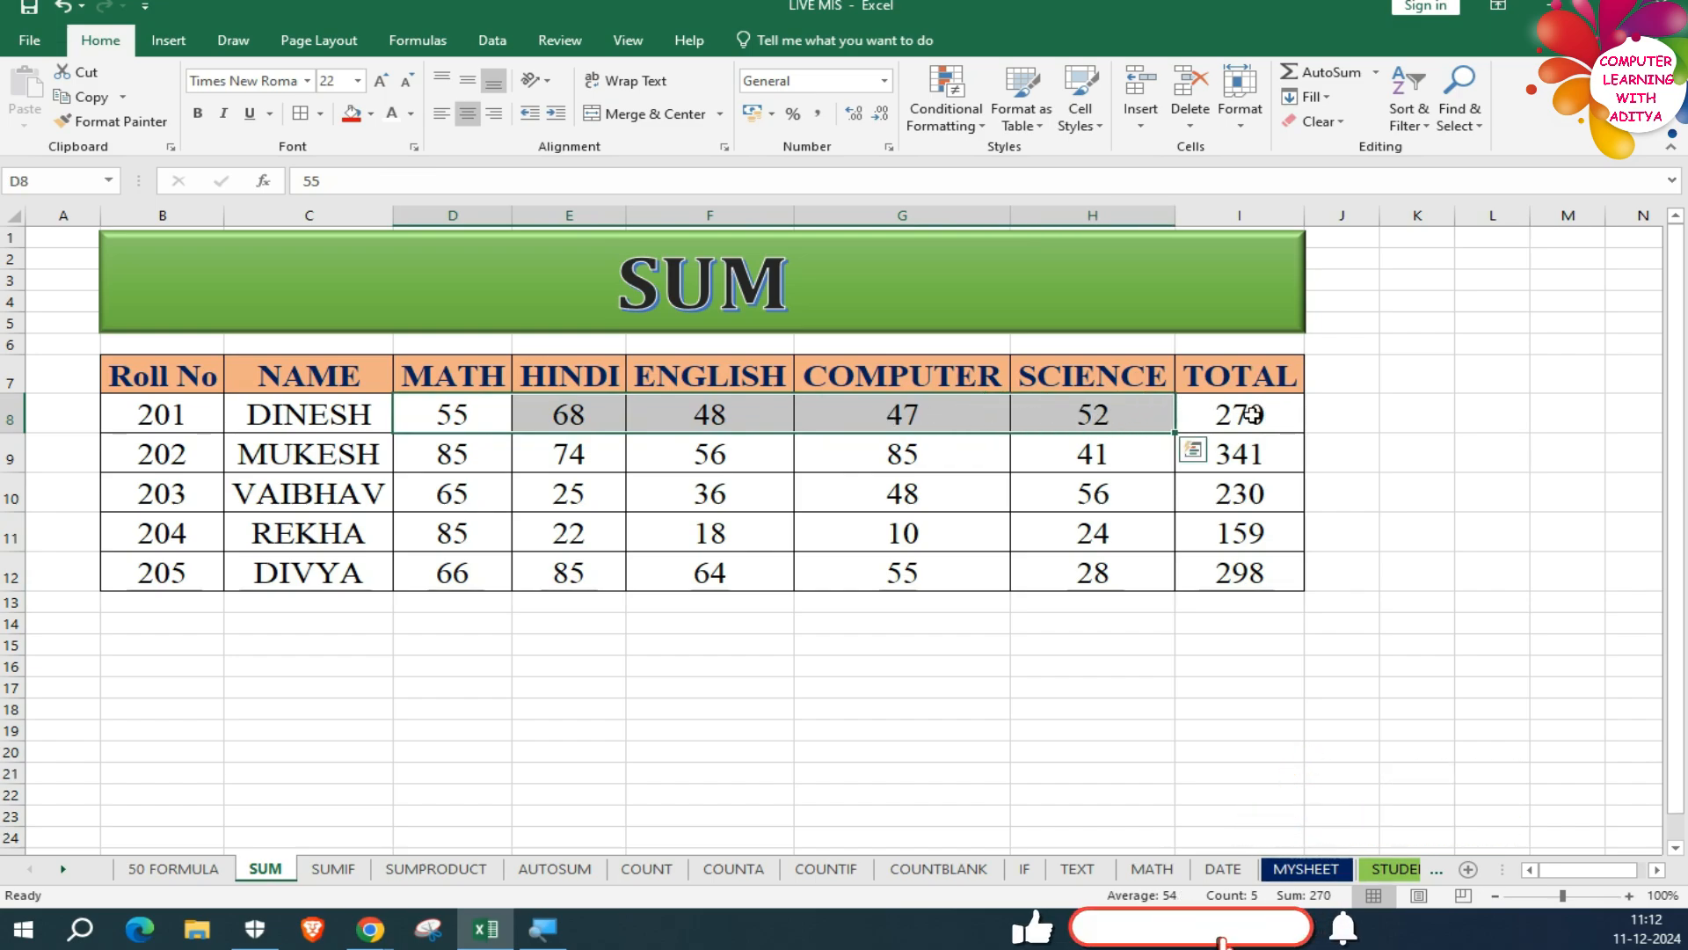
Step: Enter the formula =SUM(D9,G10,G12) in F18 to add three non-adjacent marks
left_click(674, 705)
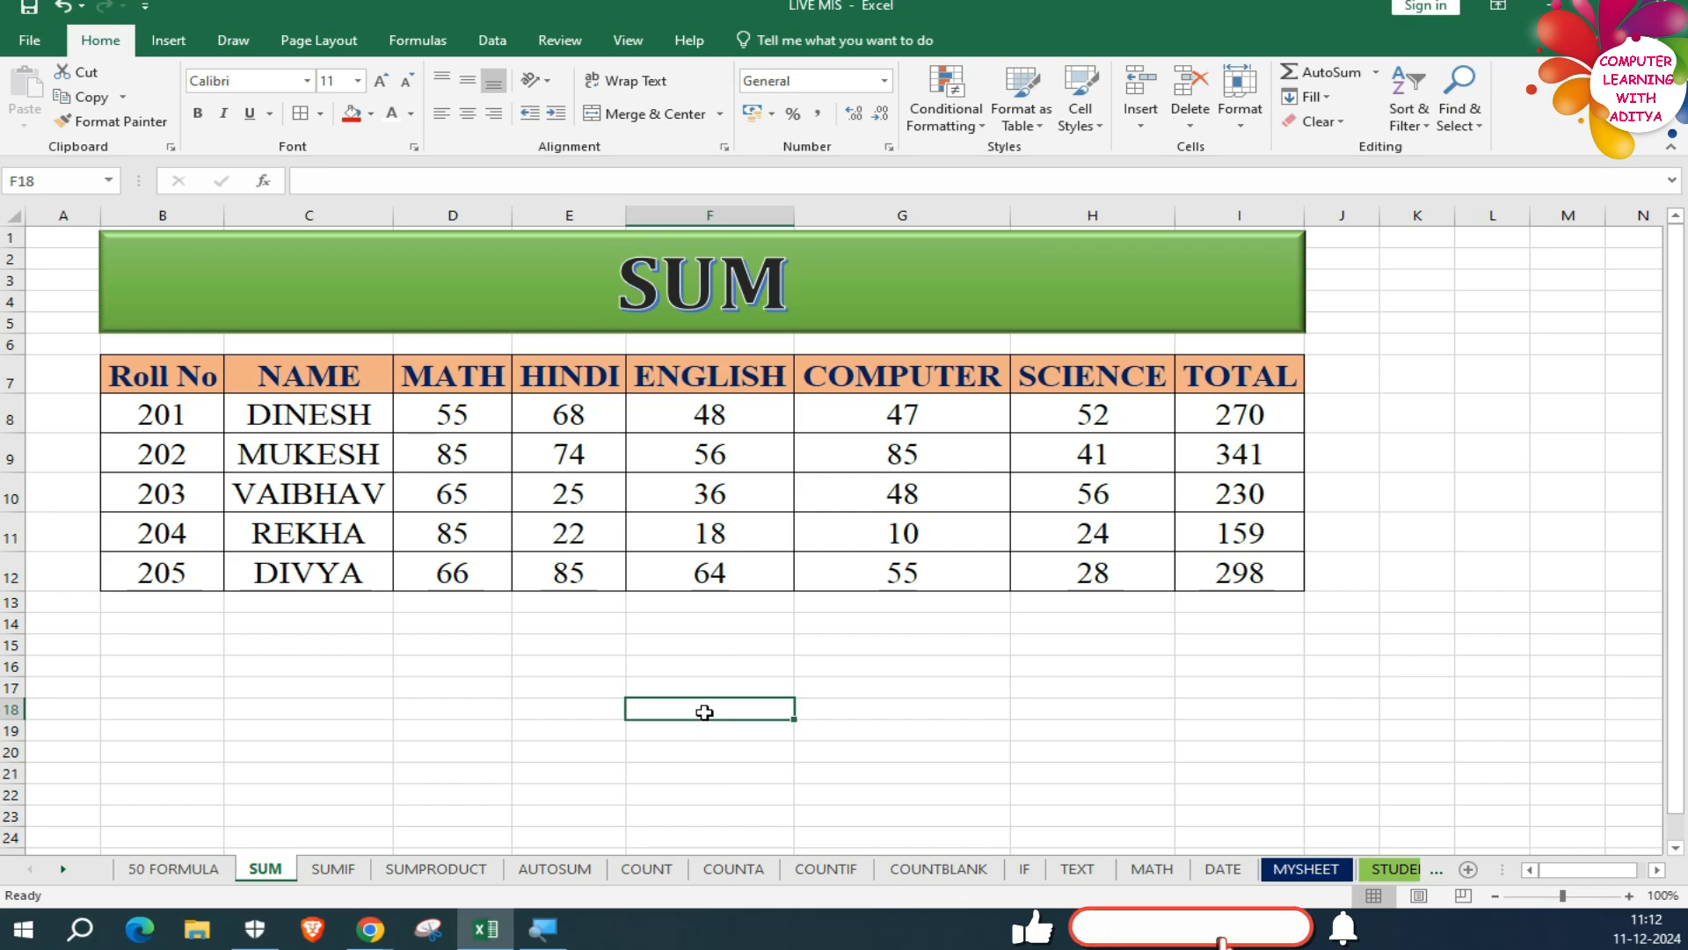
type("=")
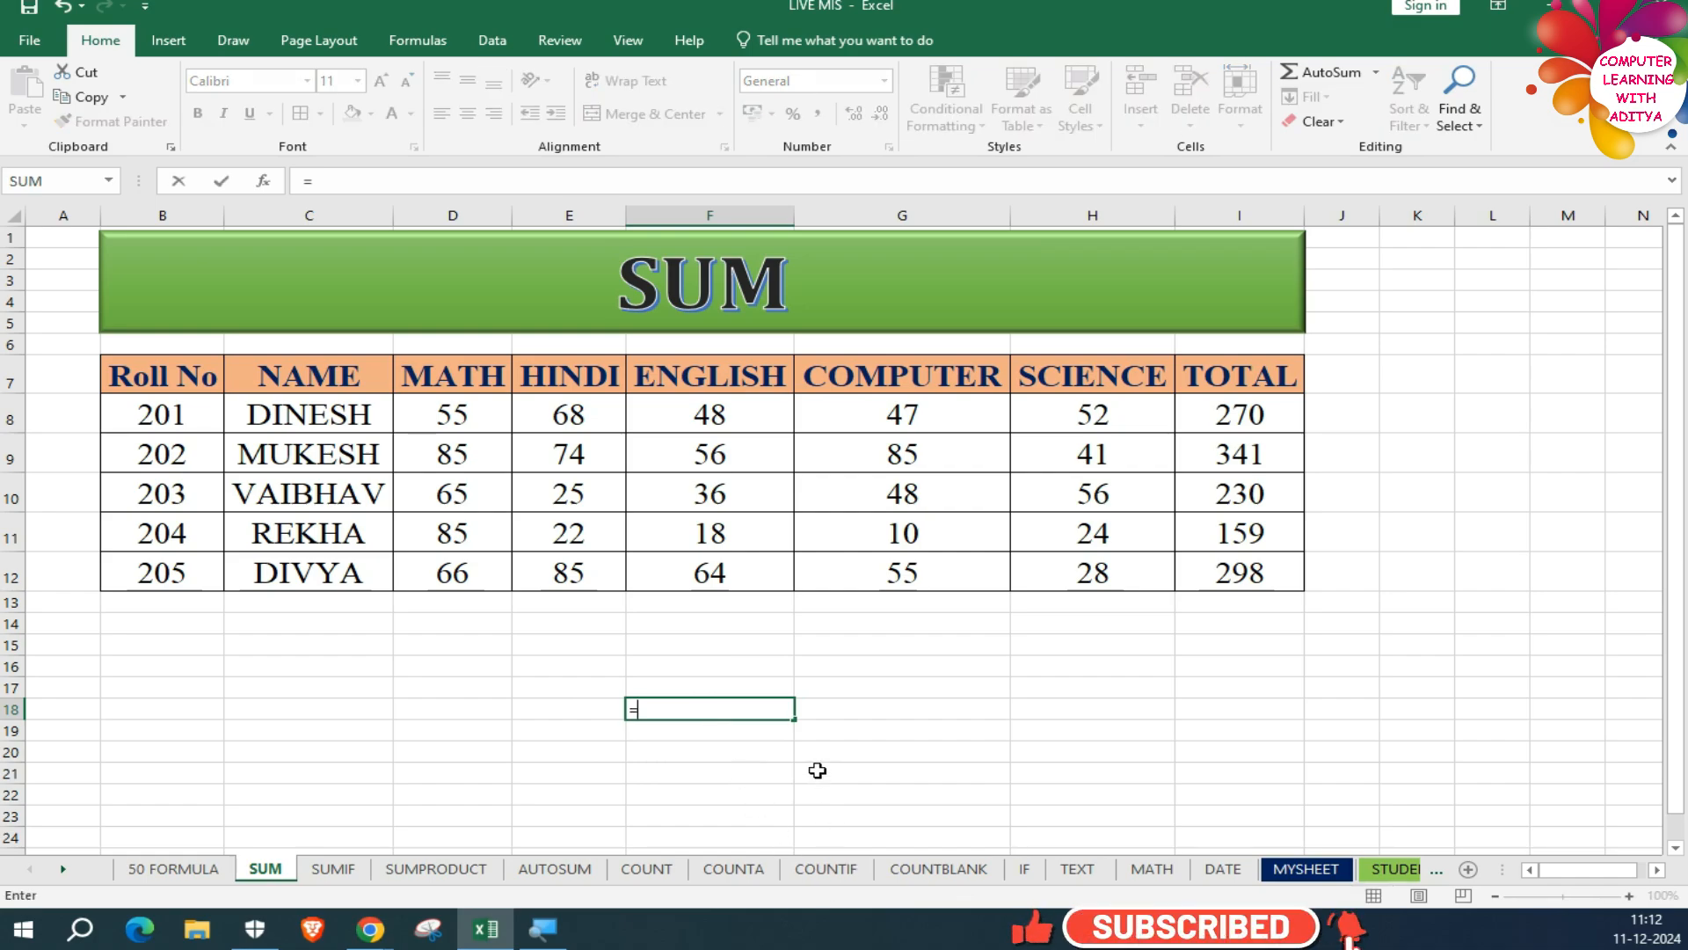
type("SUM")
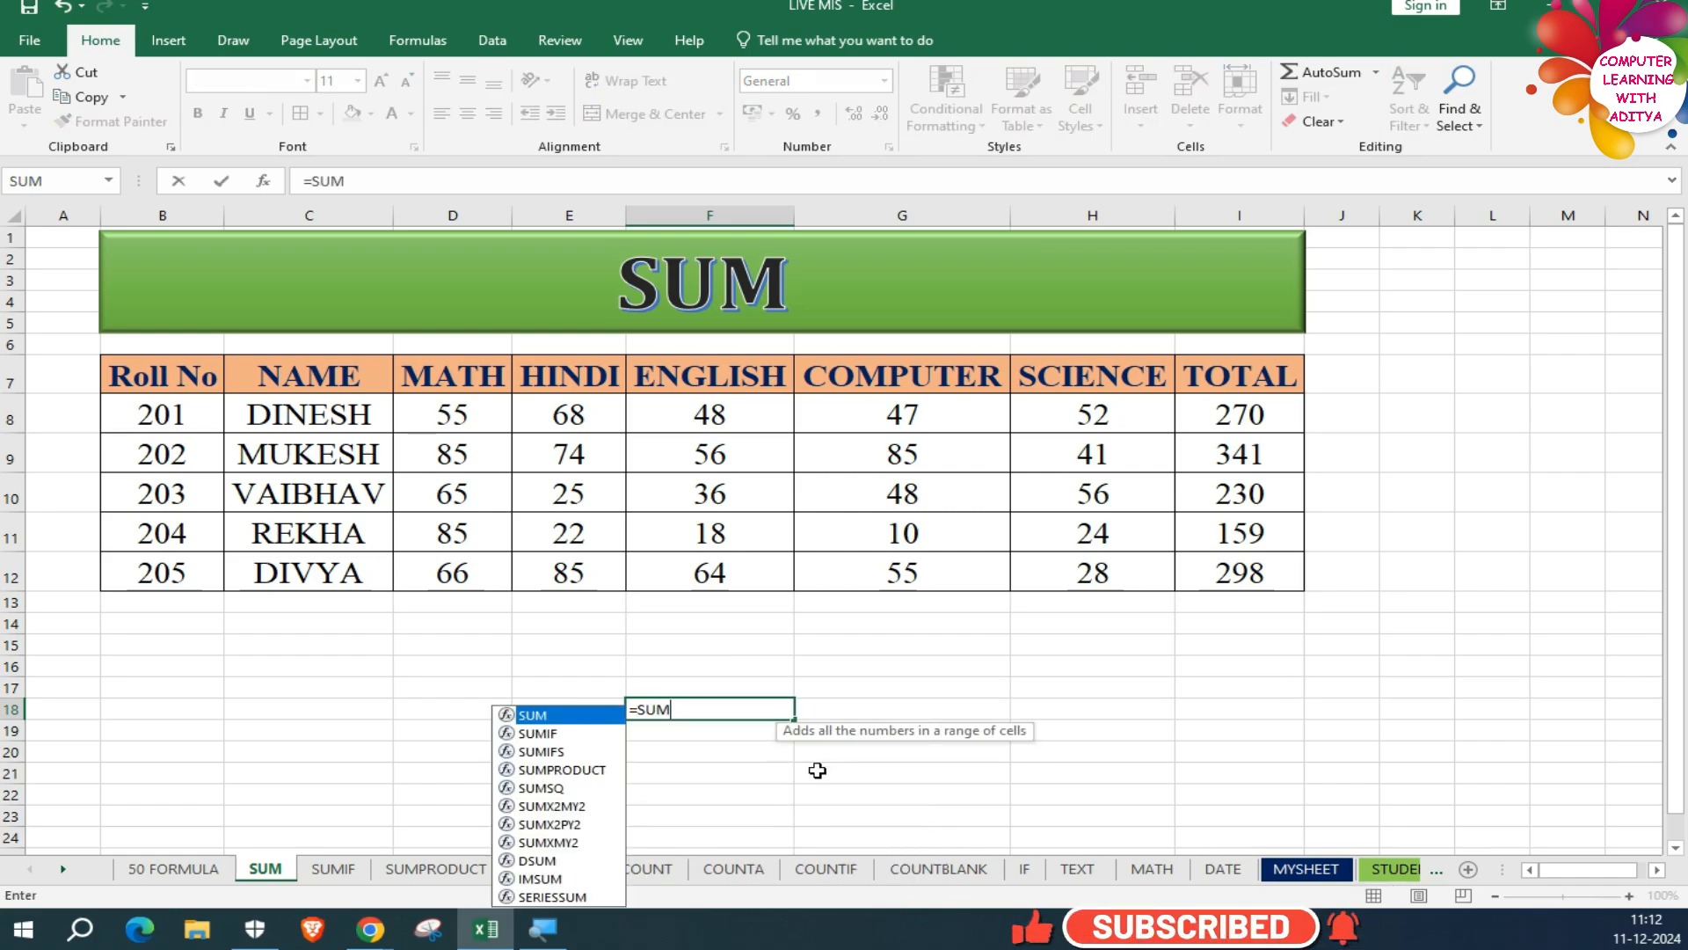
type("(")
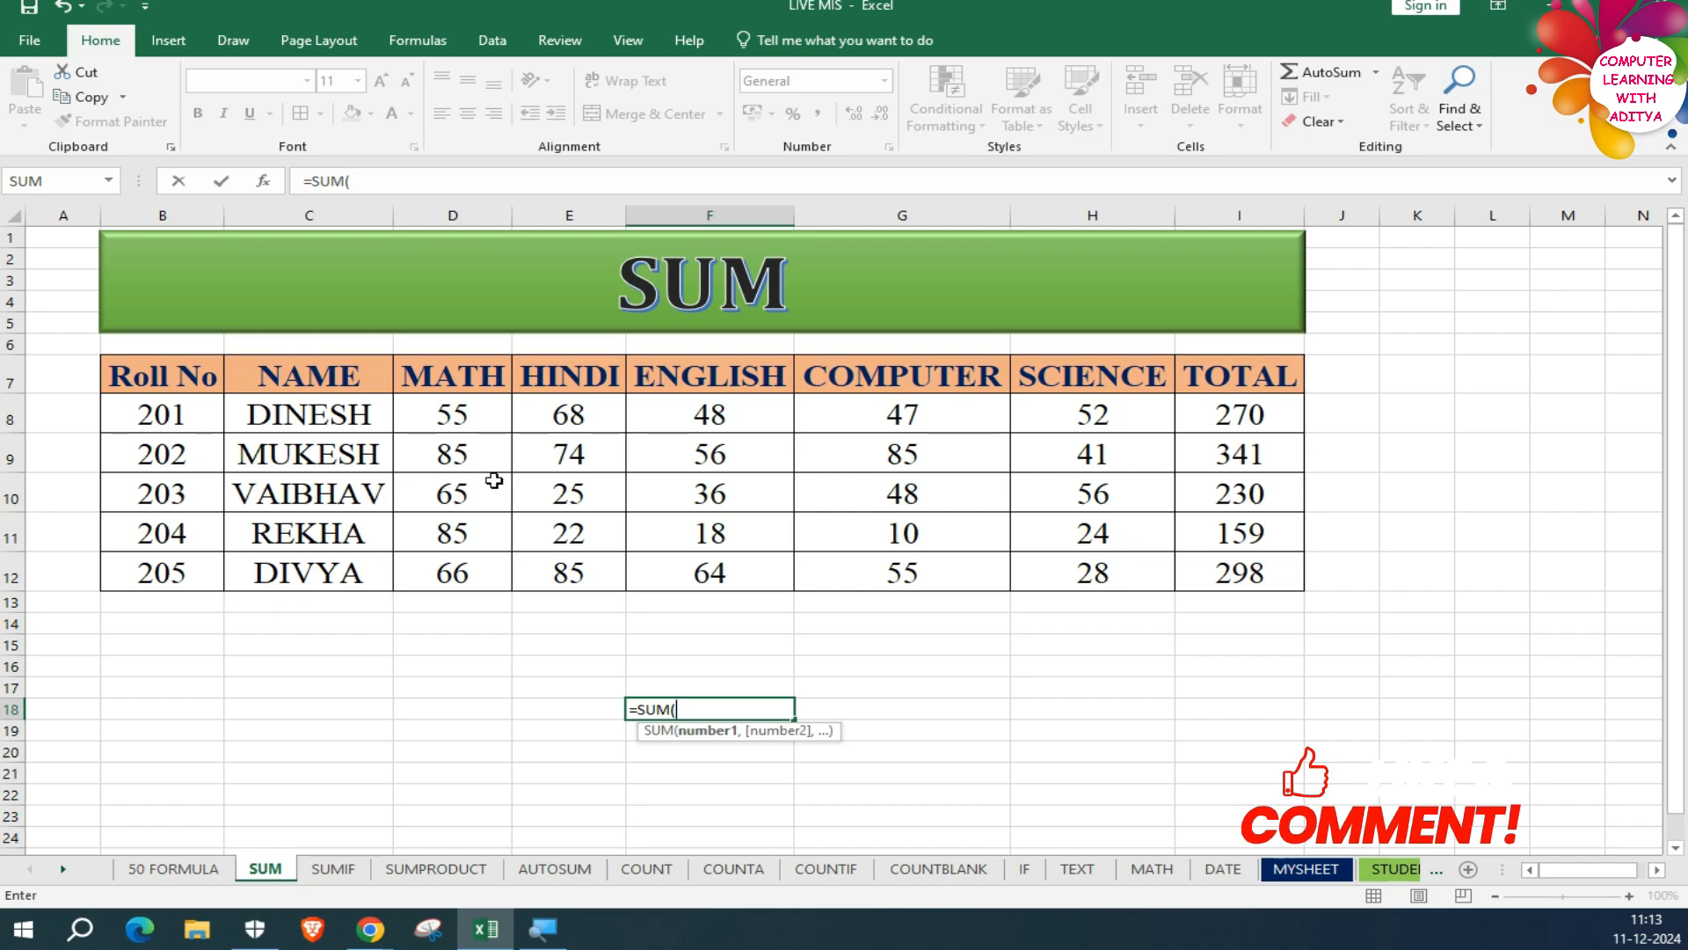
left_click(441, 452)
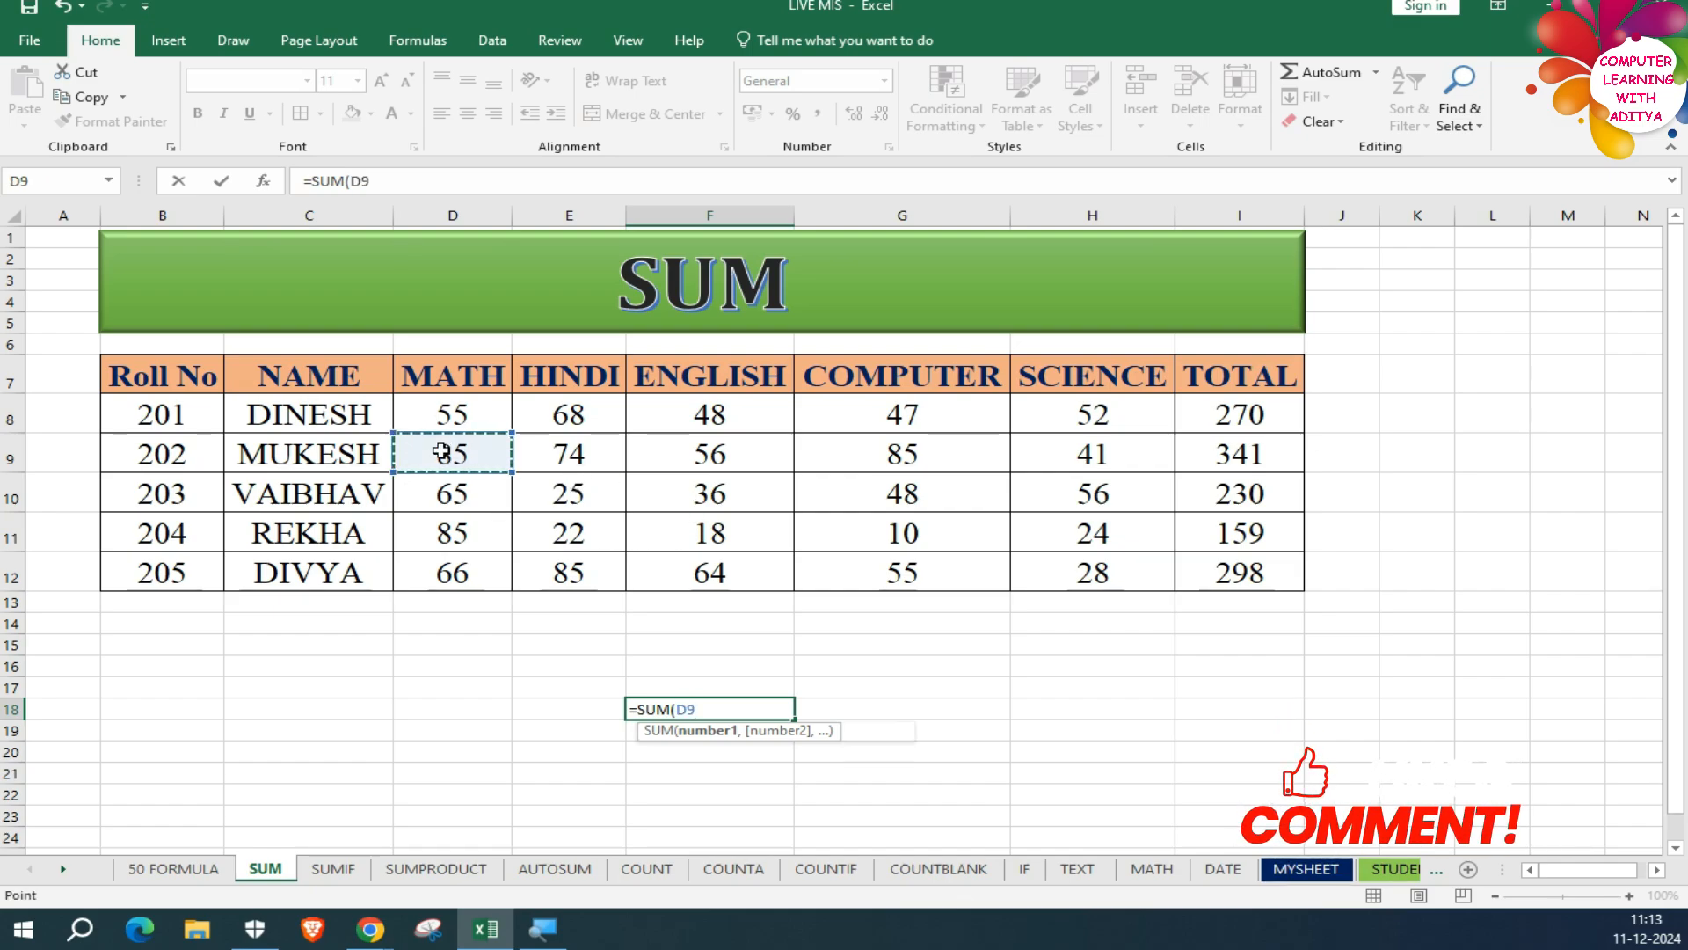
type(",")
left_click(930, 489)
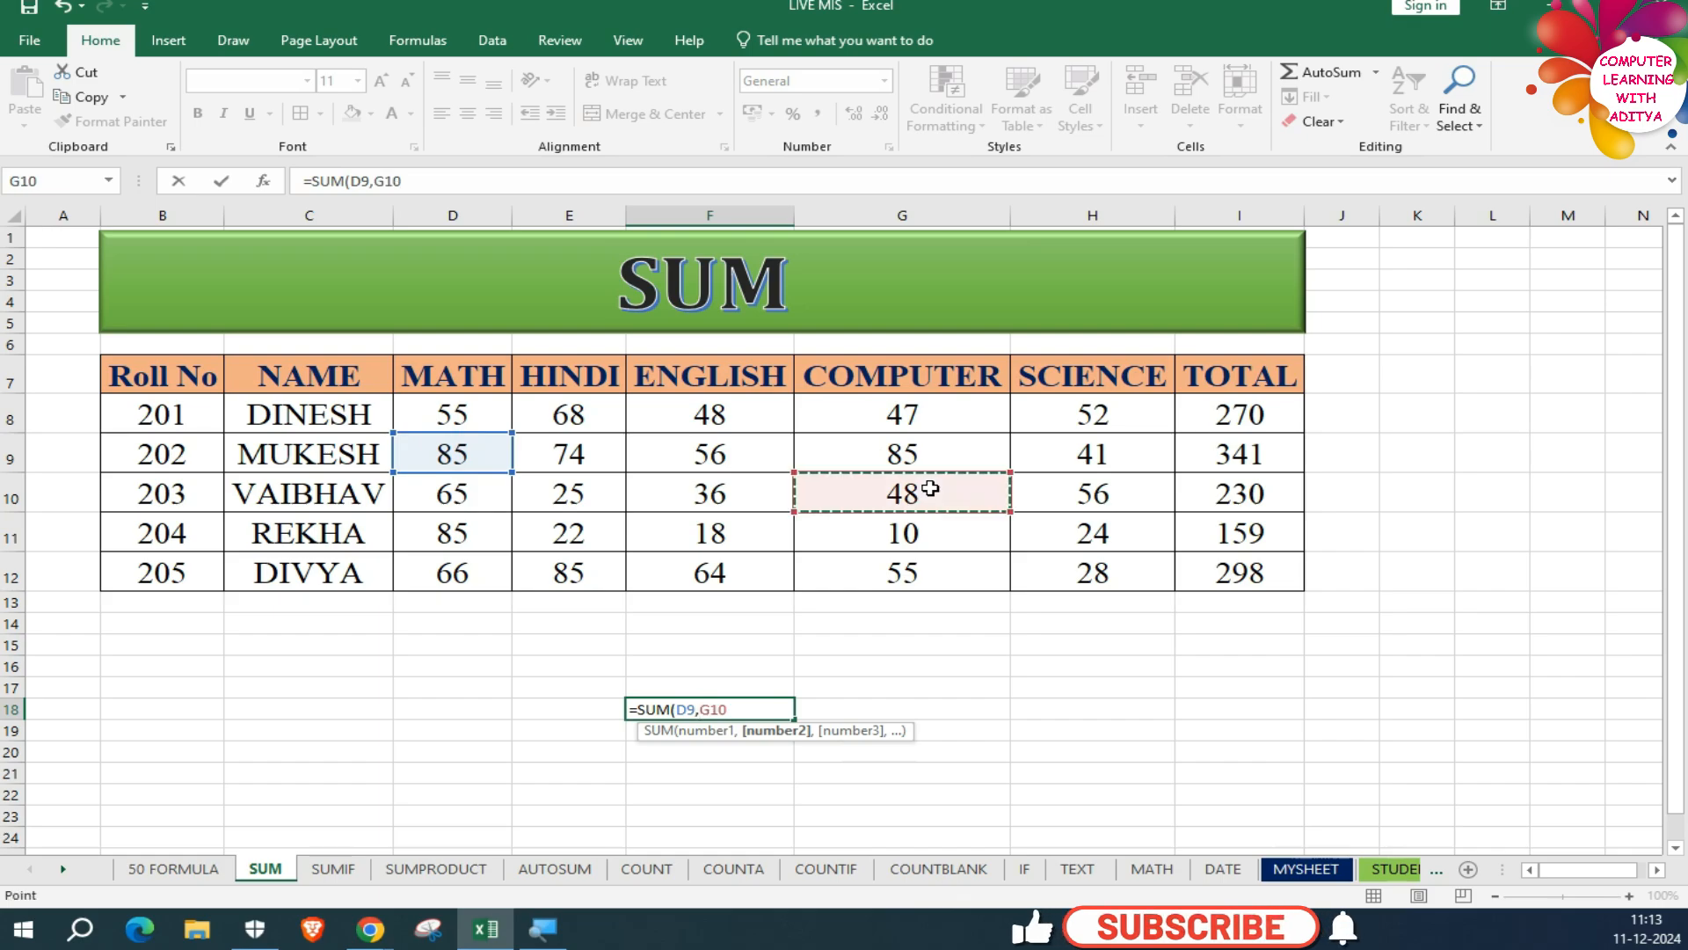
type(",")
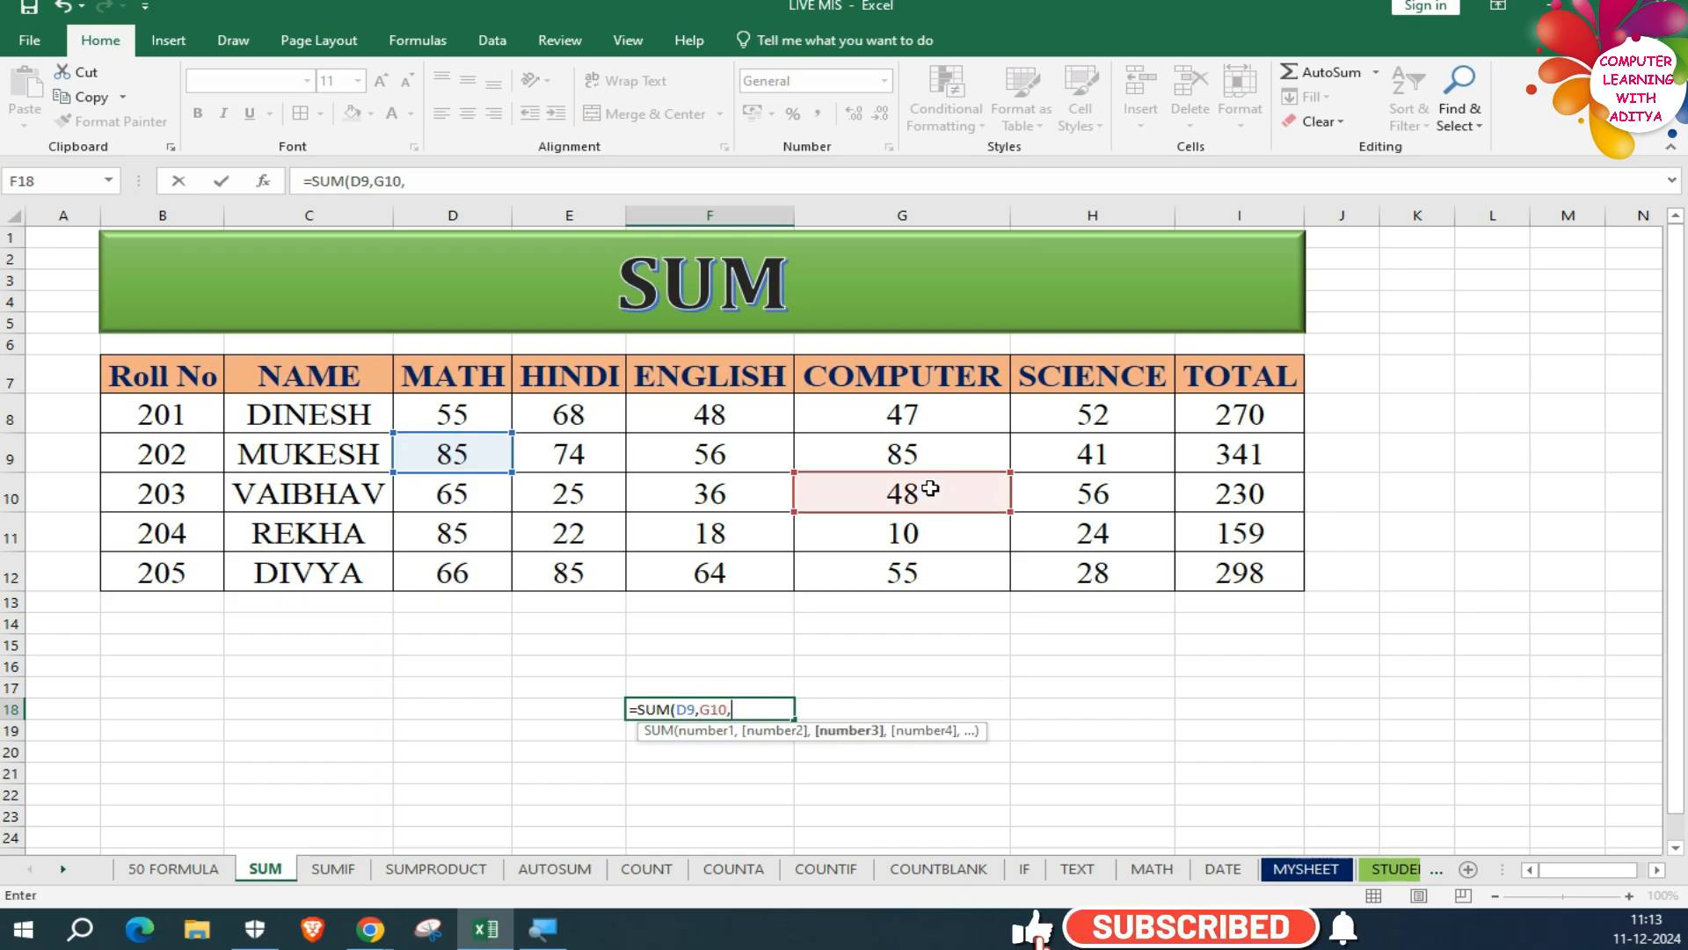
left_click(903, 573)
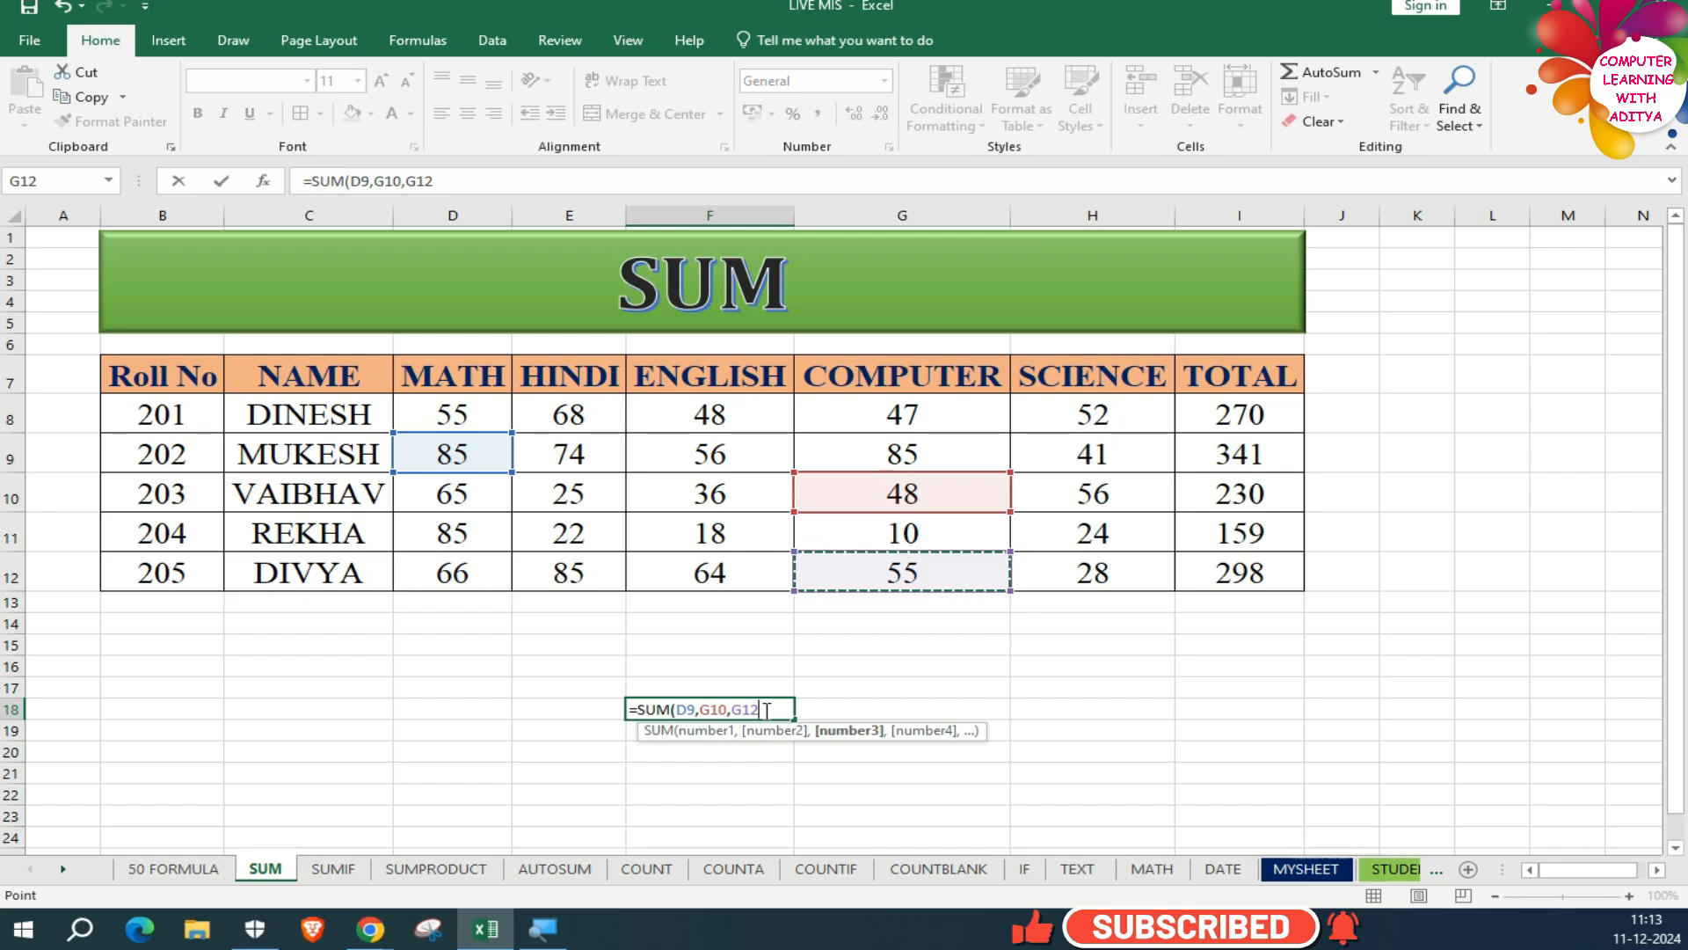
type(")")
key("Return")
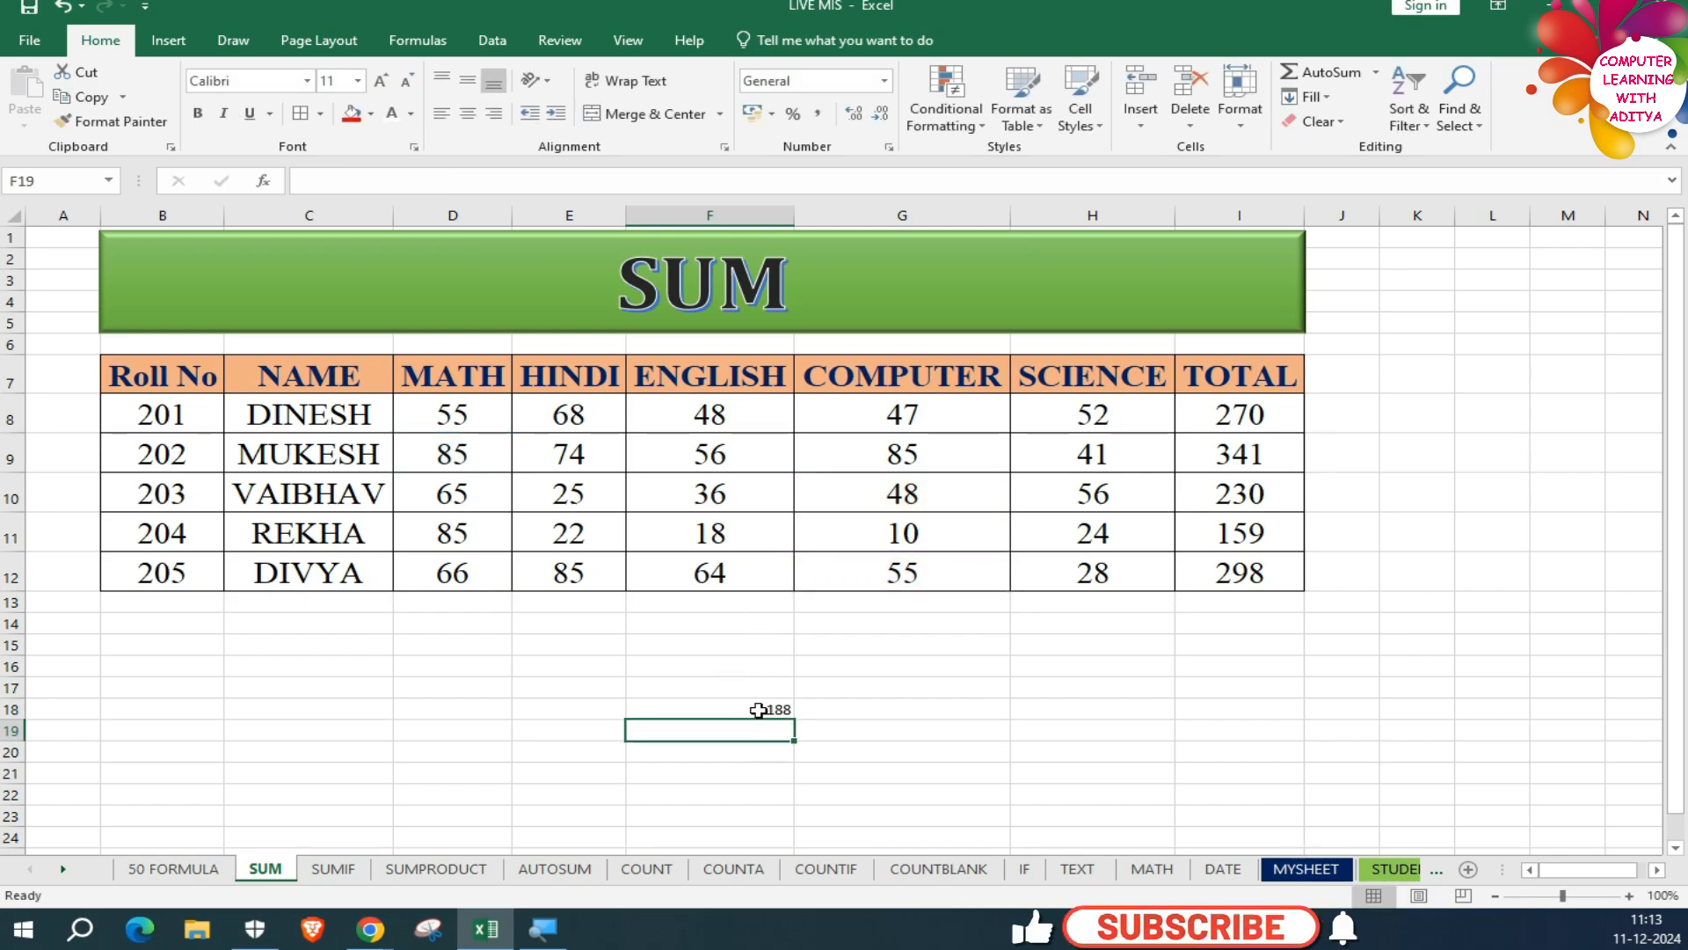
Step: Review the SUM formula in F18 and the marks it references in D9, G10 and G12
left_click(758, 710)
left_click(450, 450)
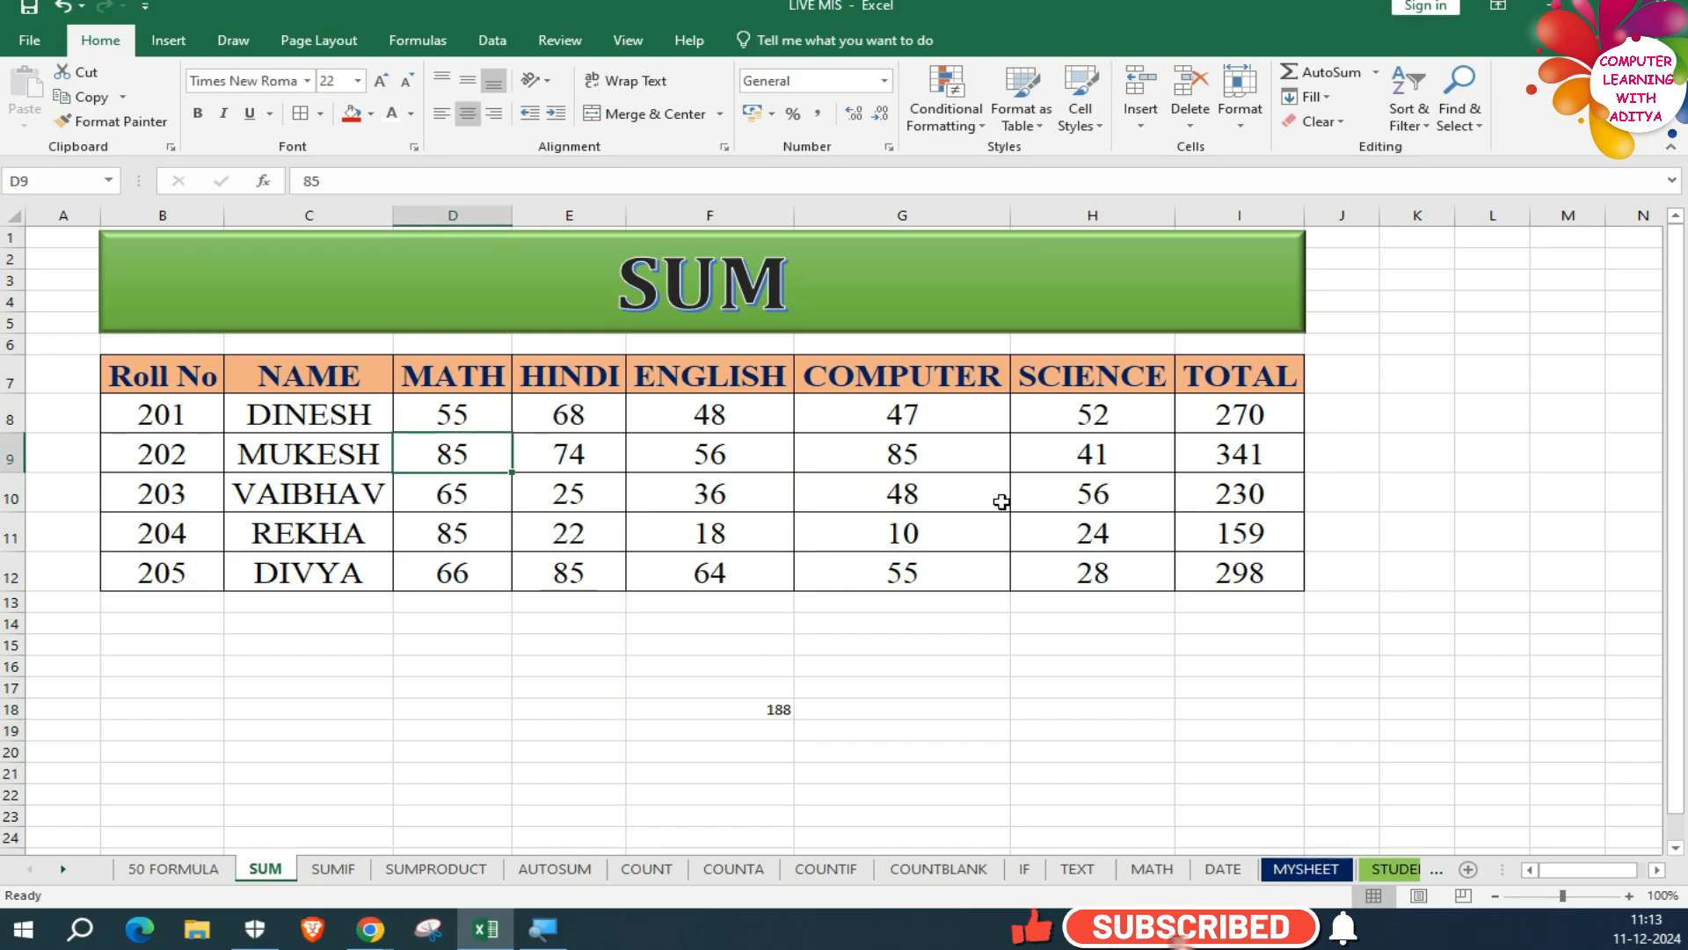
left_click(899, 491)
left_click(917, 577)
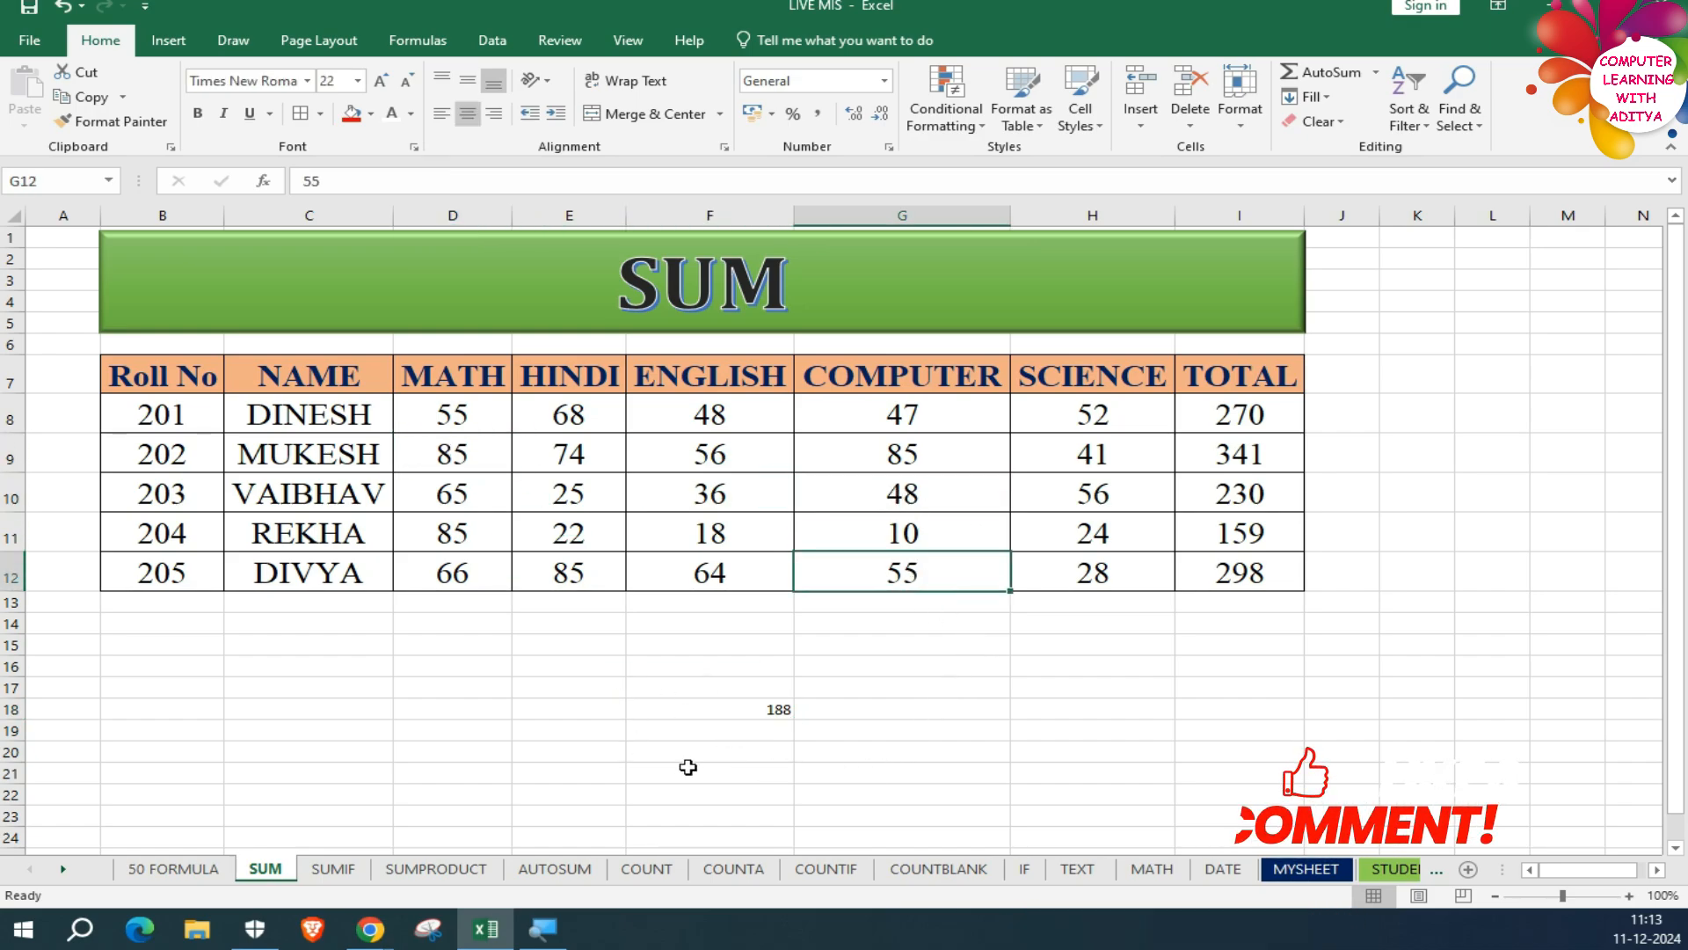
double_click(674, 711)
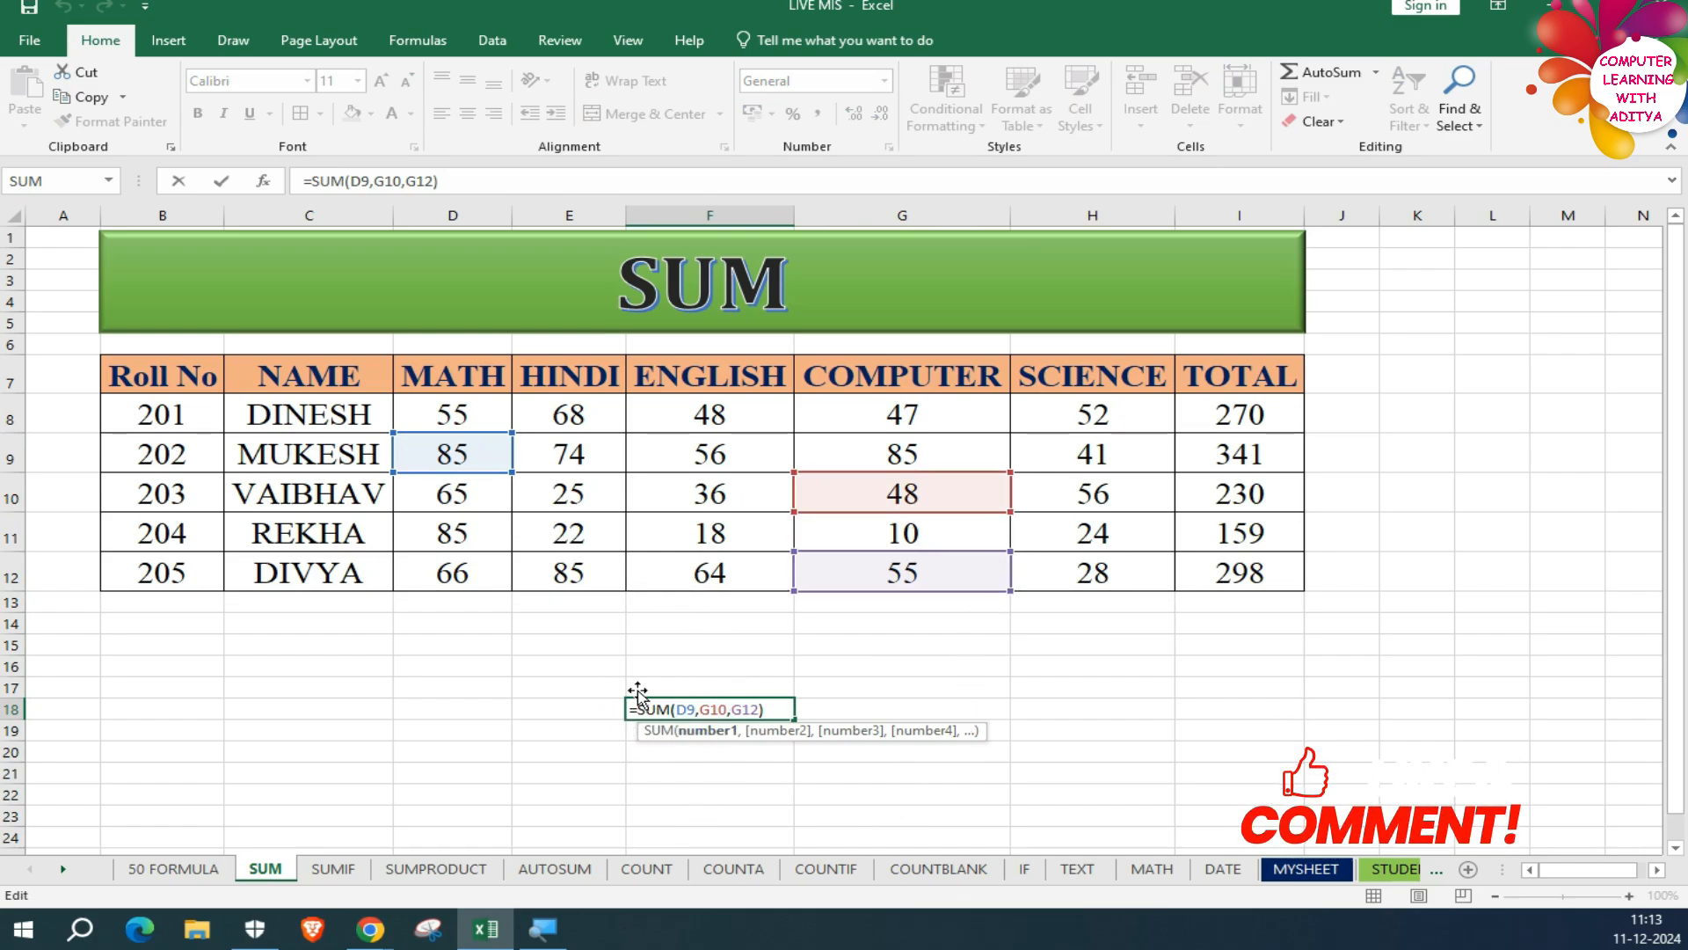
left_click(774, 713)
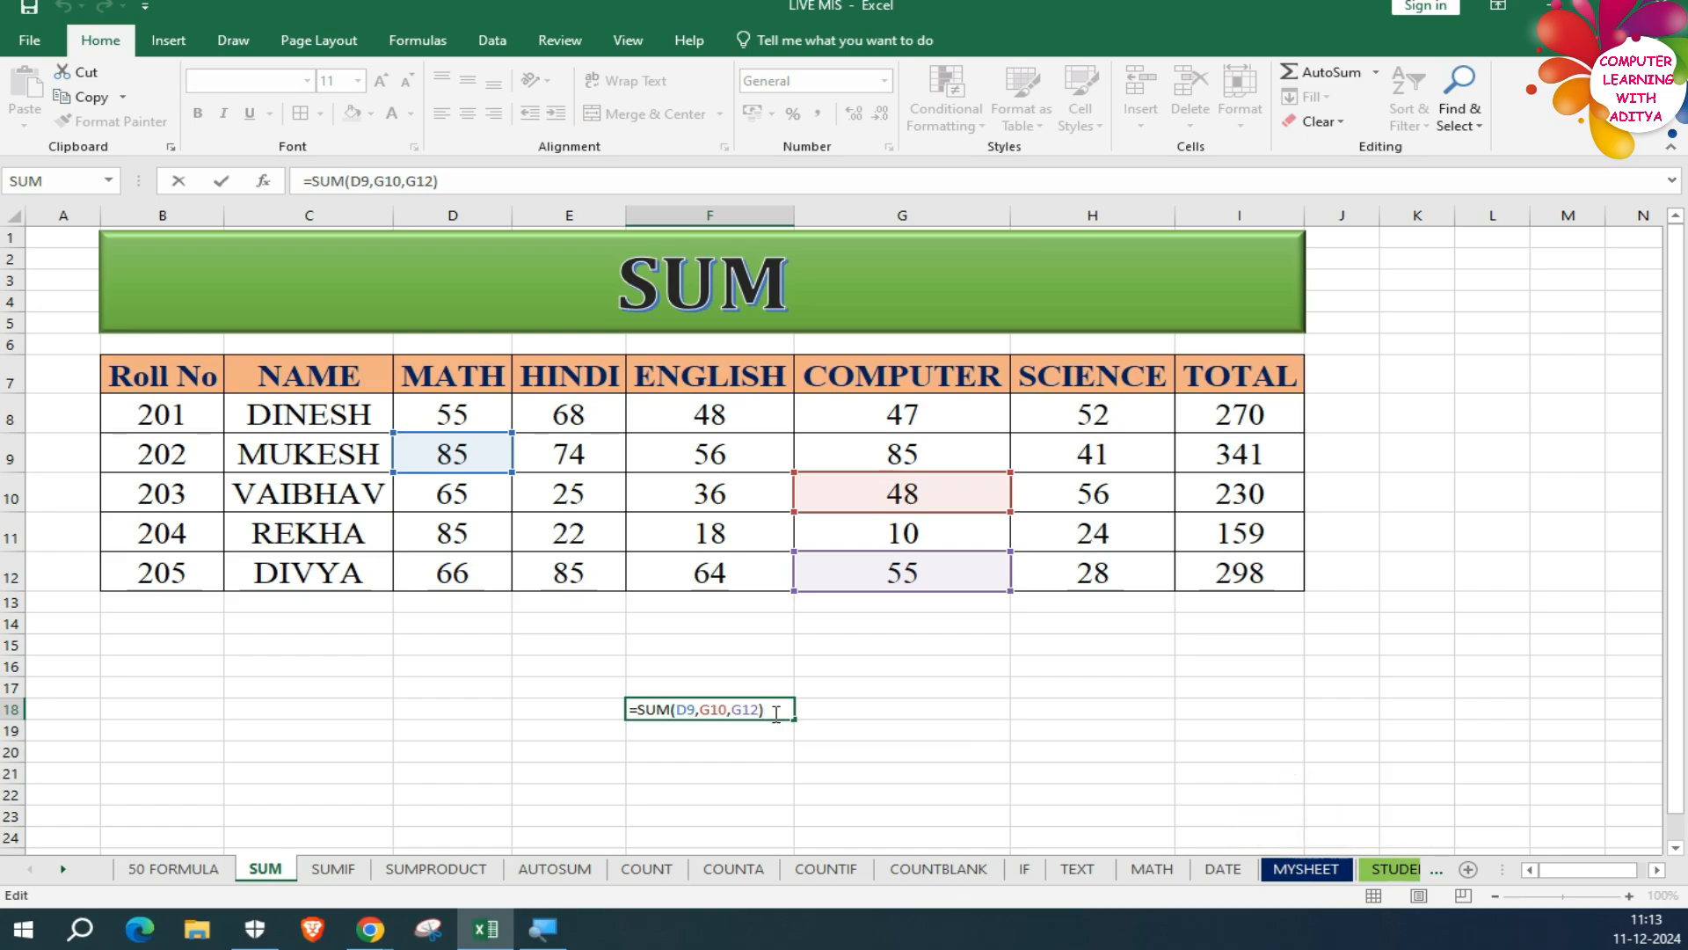
key("Return")
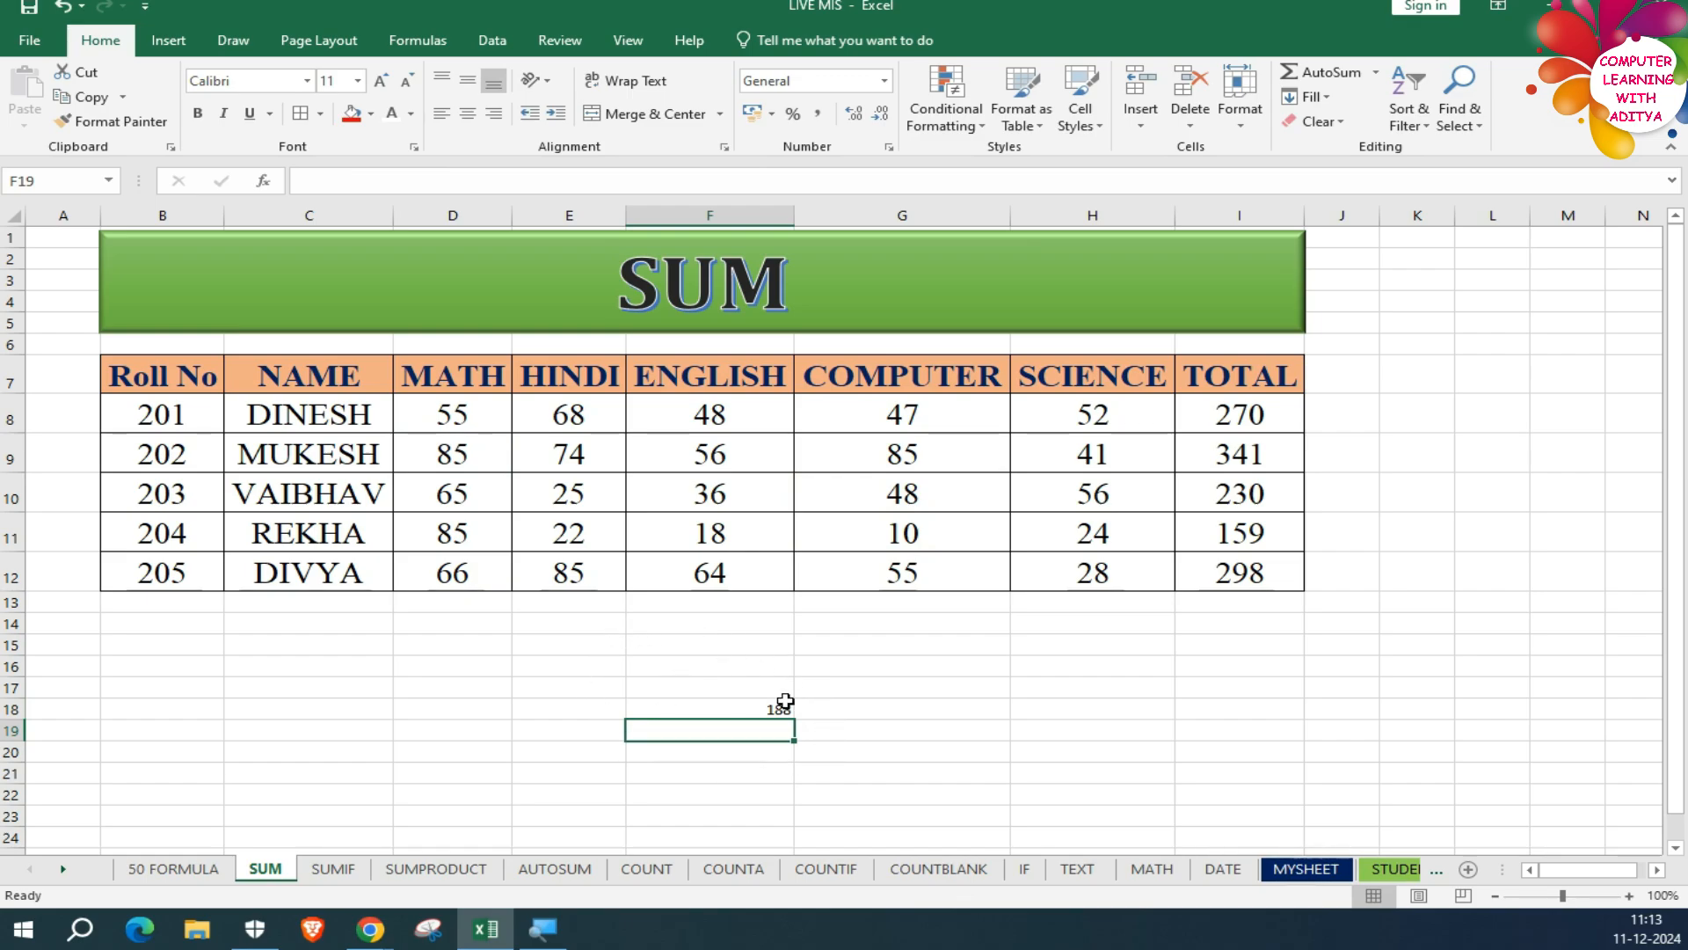
Step: Enter the formula =G8+F10+G11+H12+G12 in G18 to add scattered marks with plus signs
left_click(1040, 711)
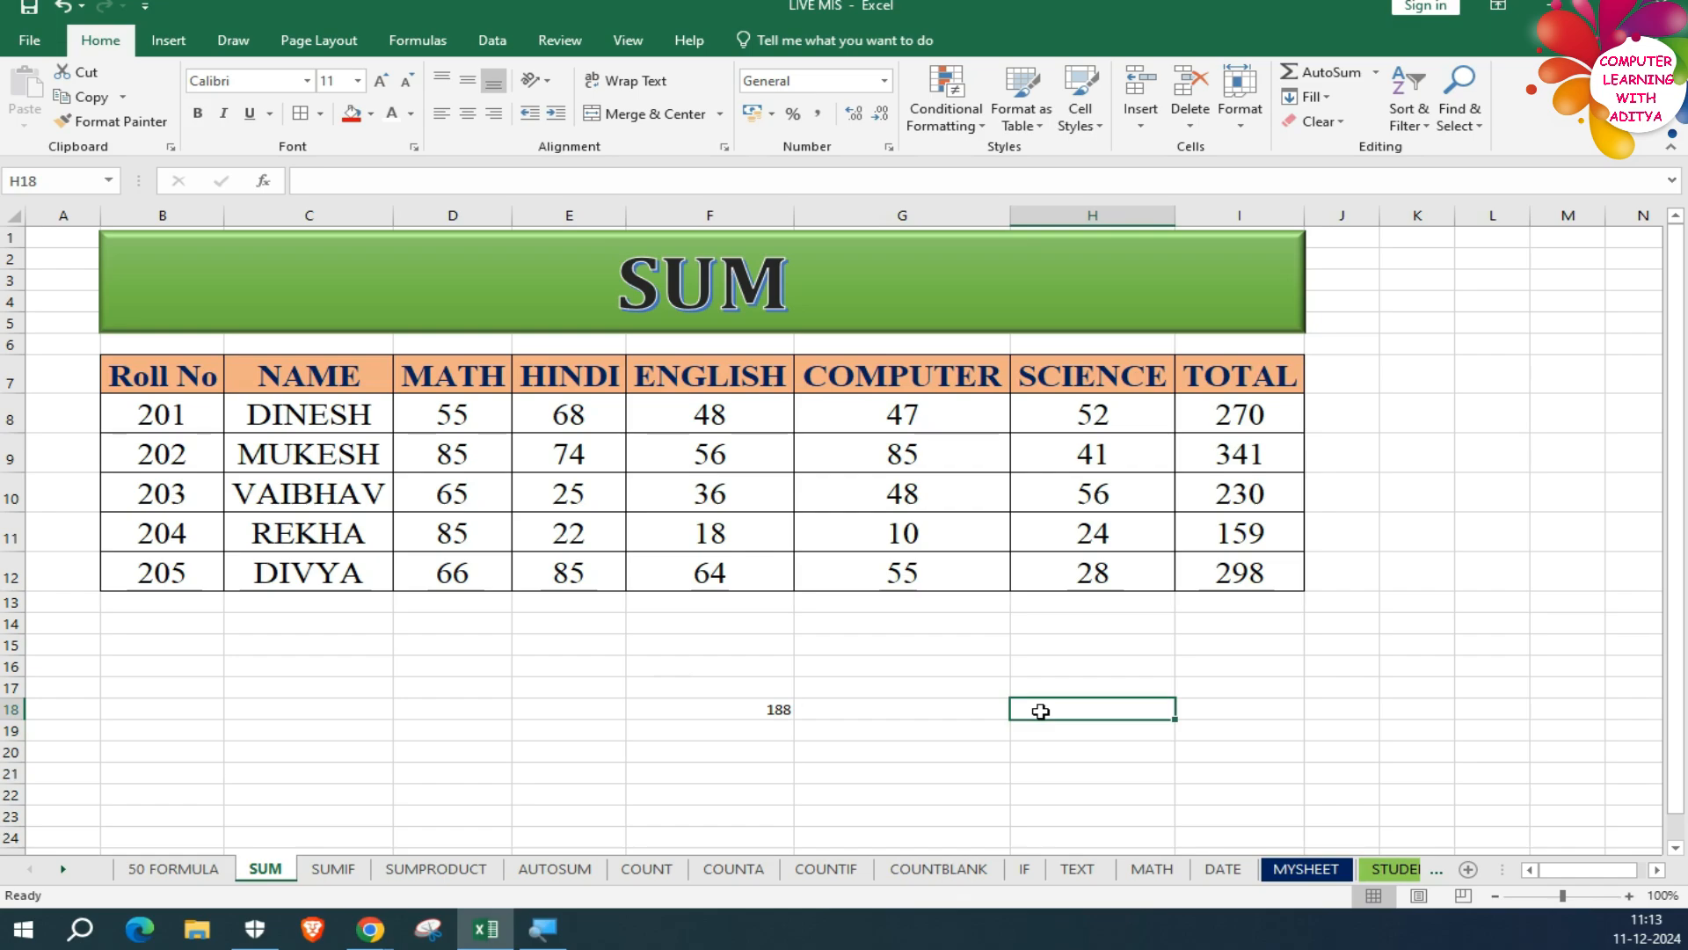
left_click(941, 711)
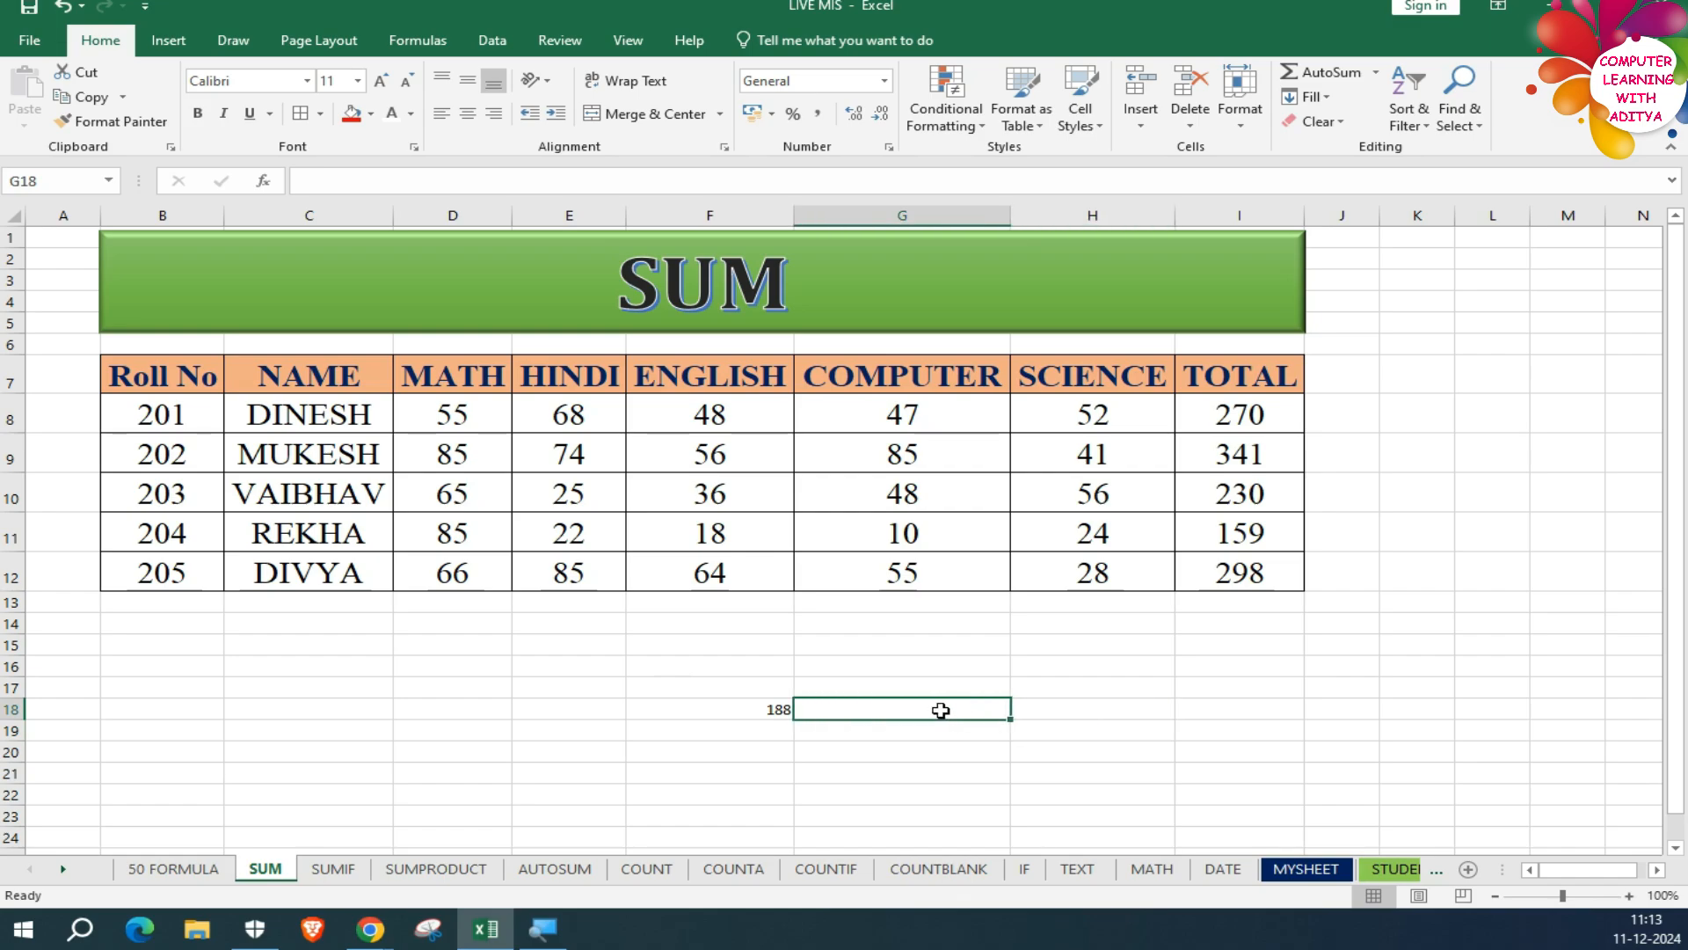
type("=")
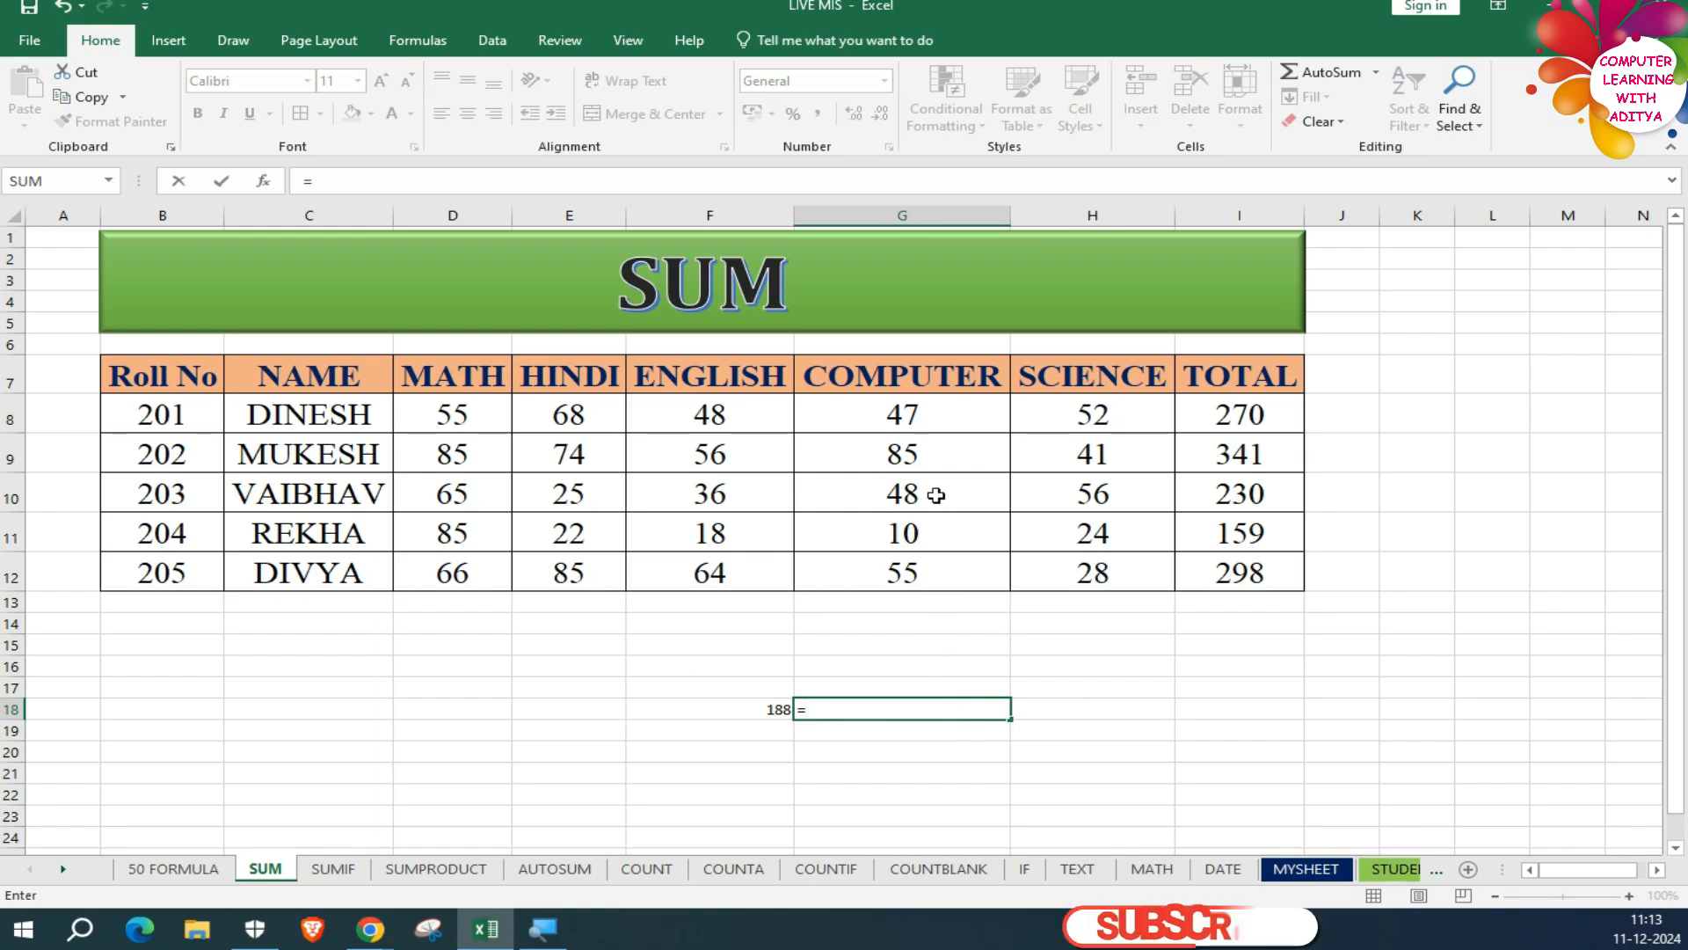
left_click(918, 417)
type("+")
left_click(658, 497)
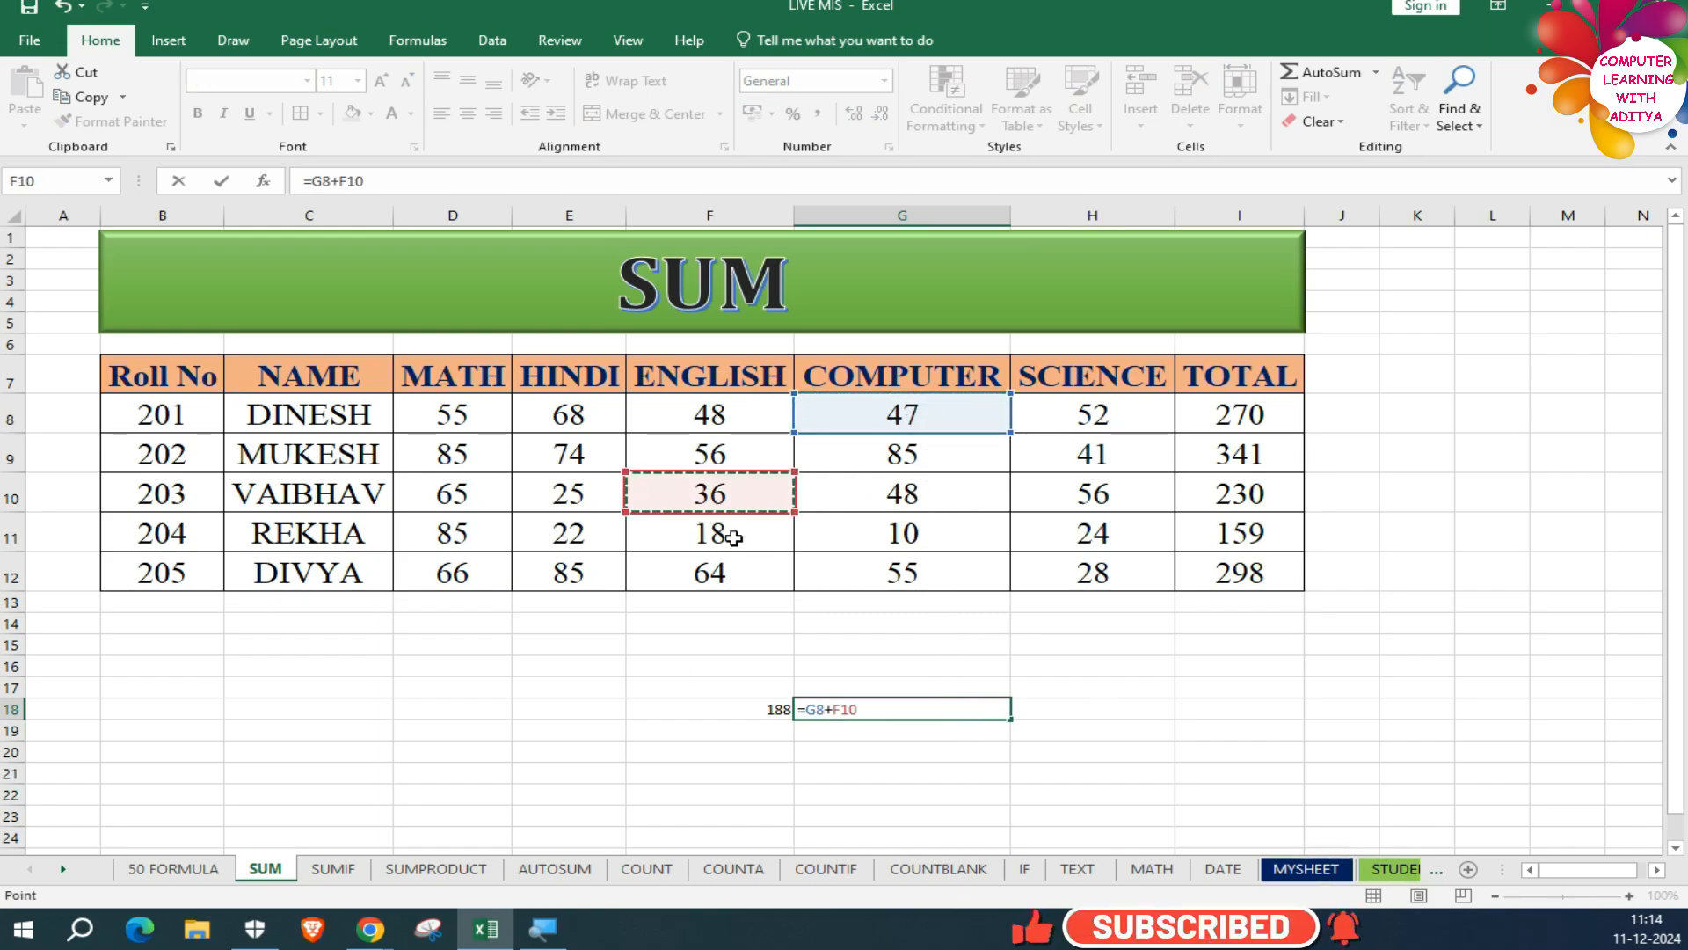
type("+F10+")
left_click(1093, 572)
type("+")
left_click(903, 573)
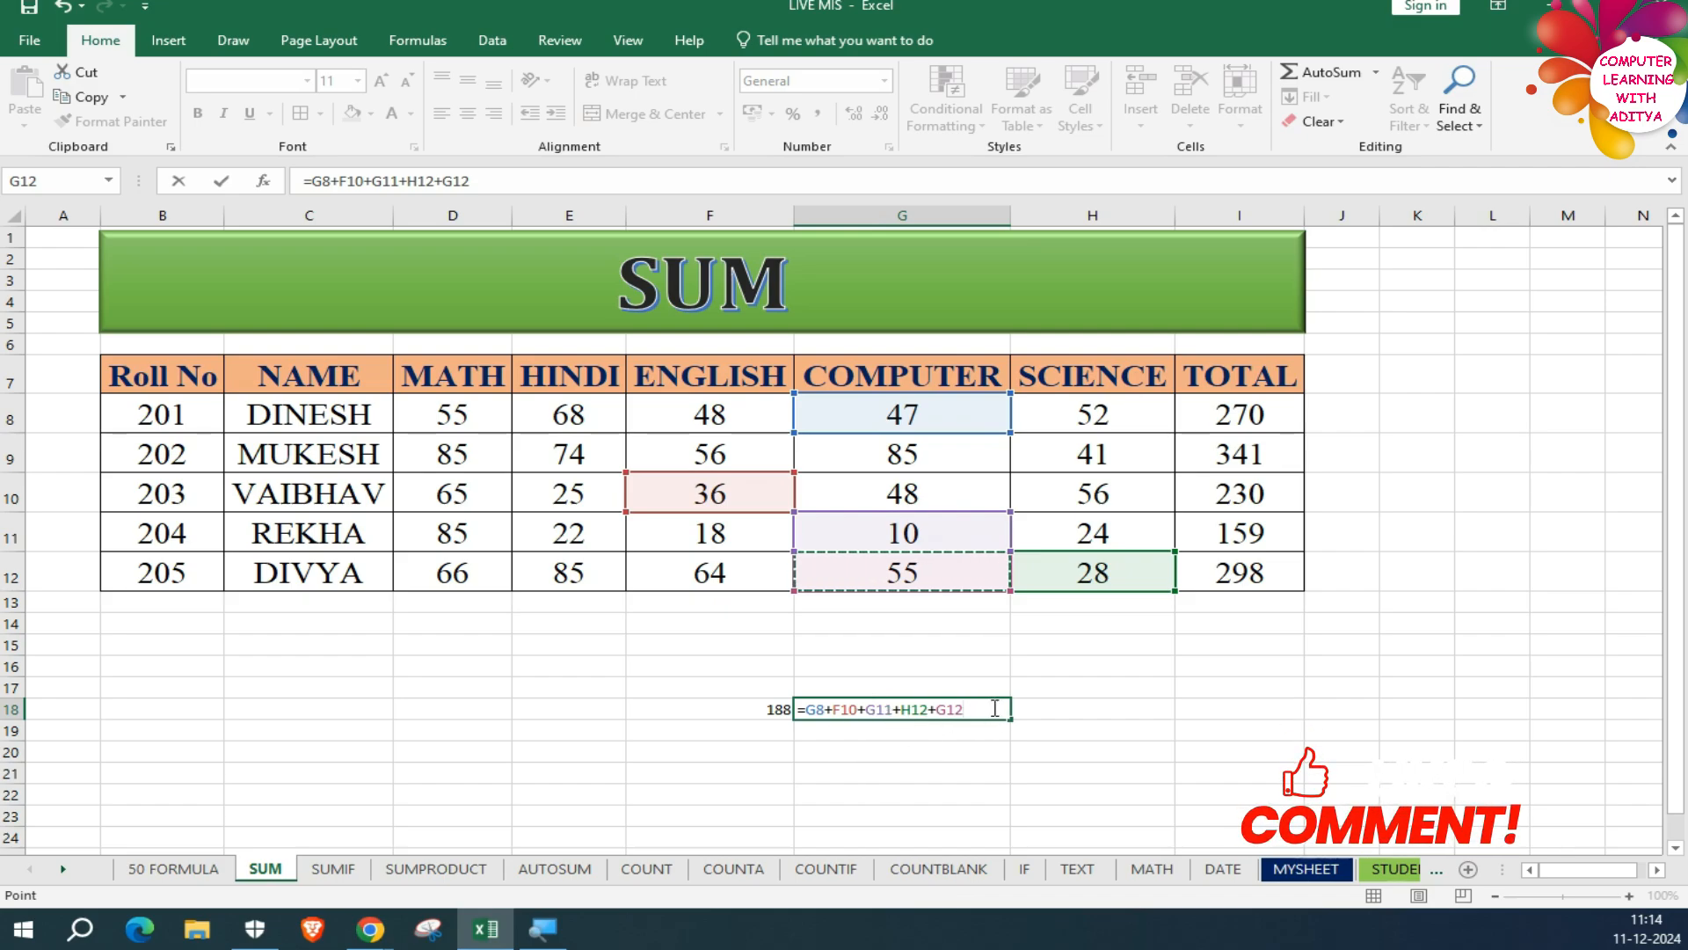
key("Return")
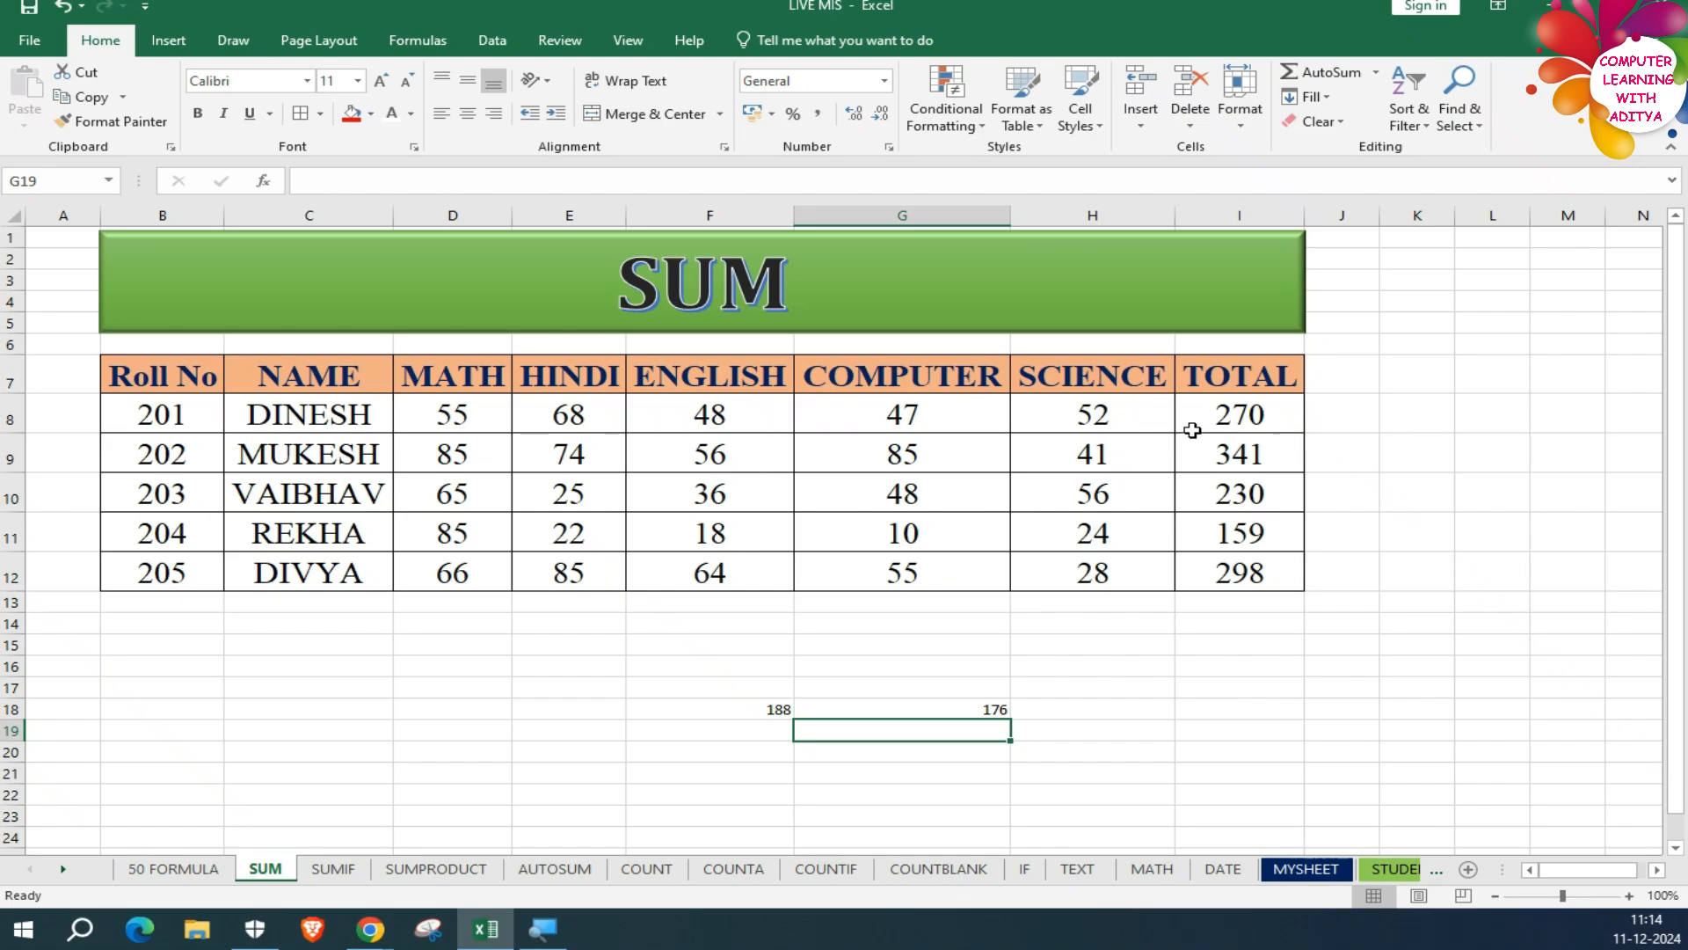
Step: Enter the formula =D8+E8+F8+G8+H8 in J8 to total roll number 201's marks with plus signs
left_click(1357, 412)
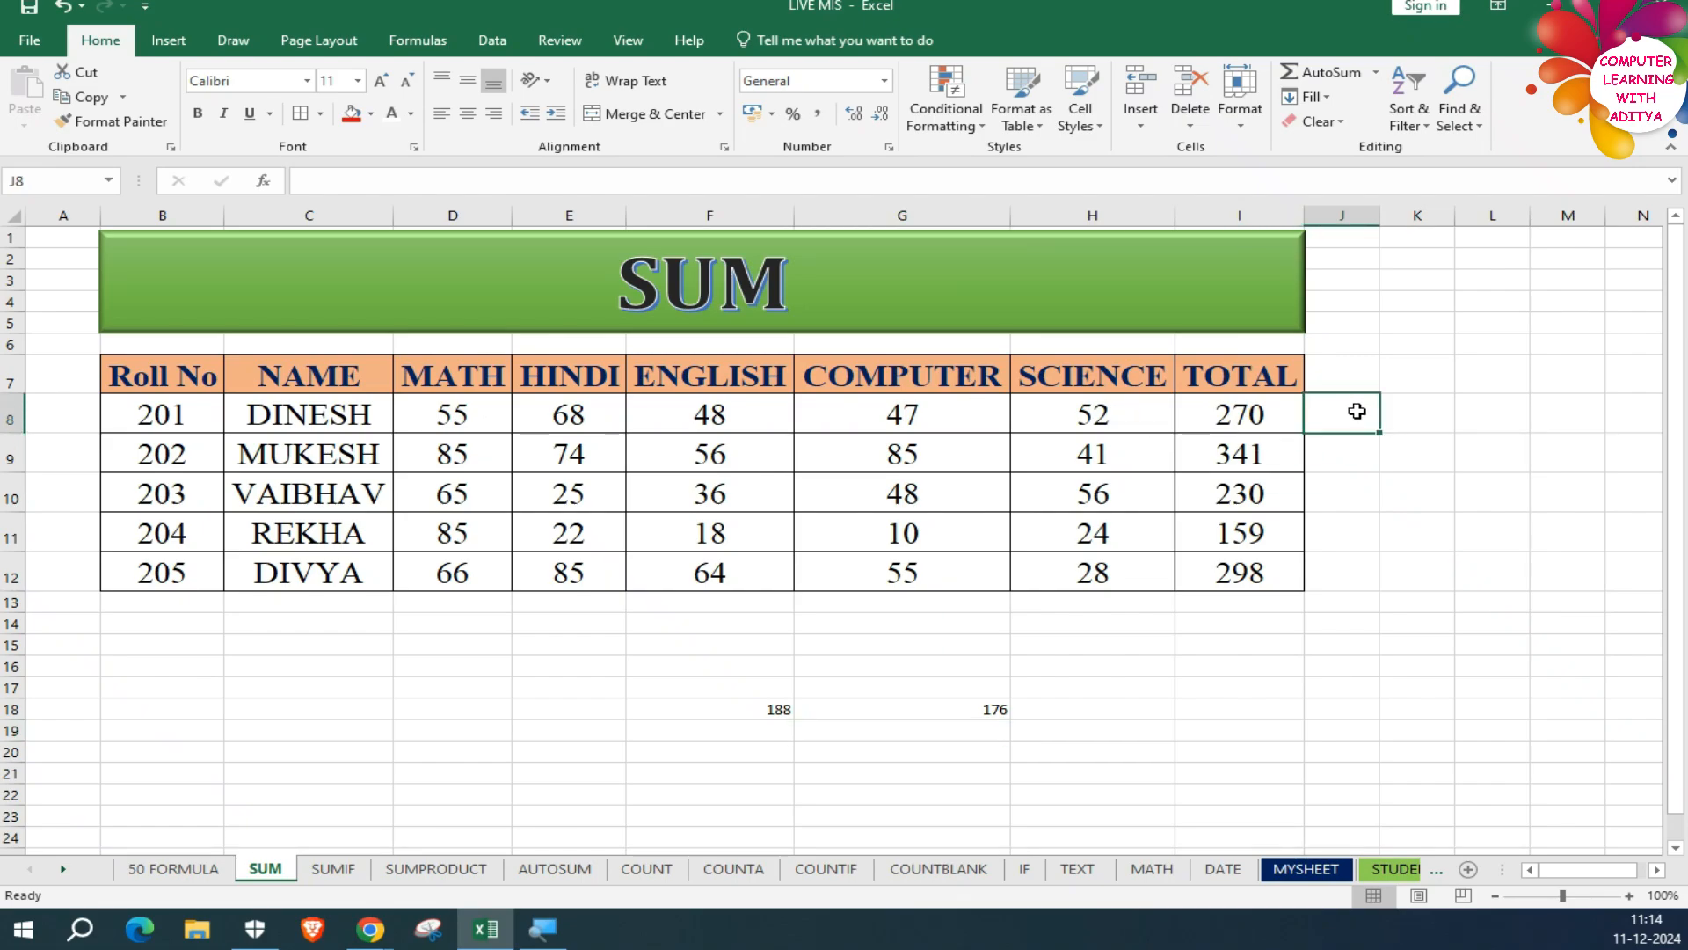
type("=")
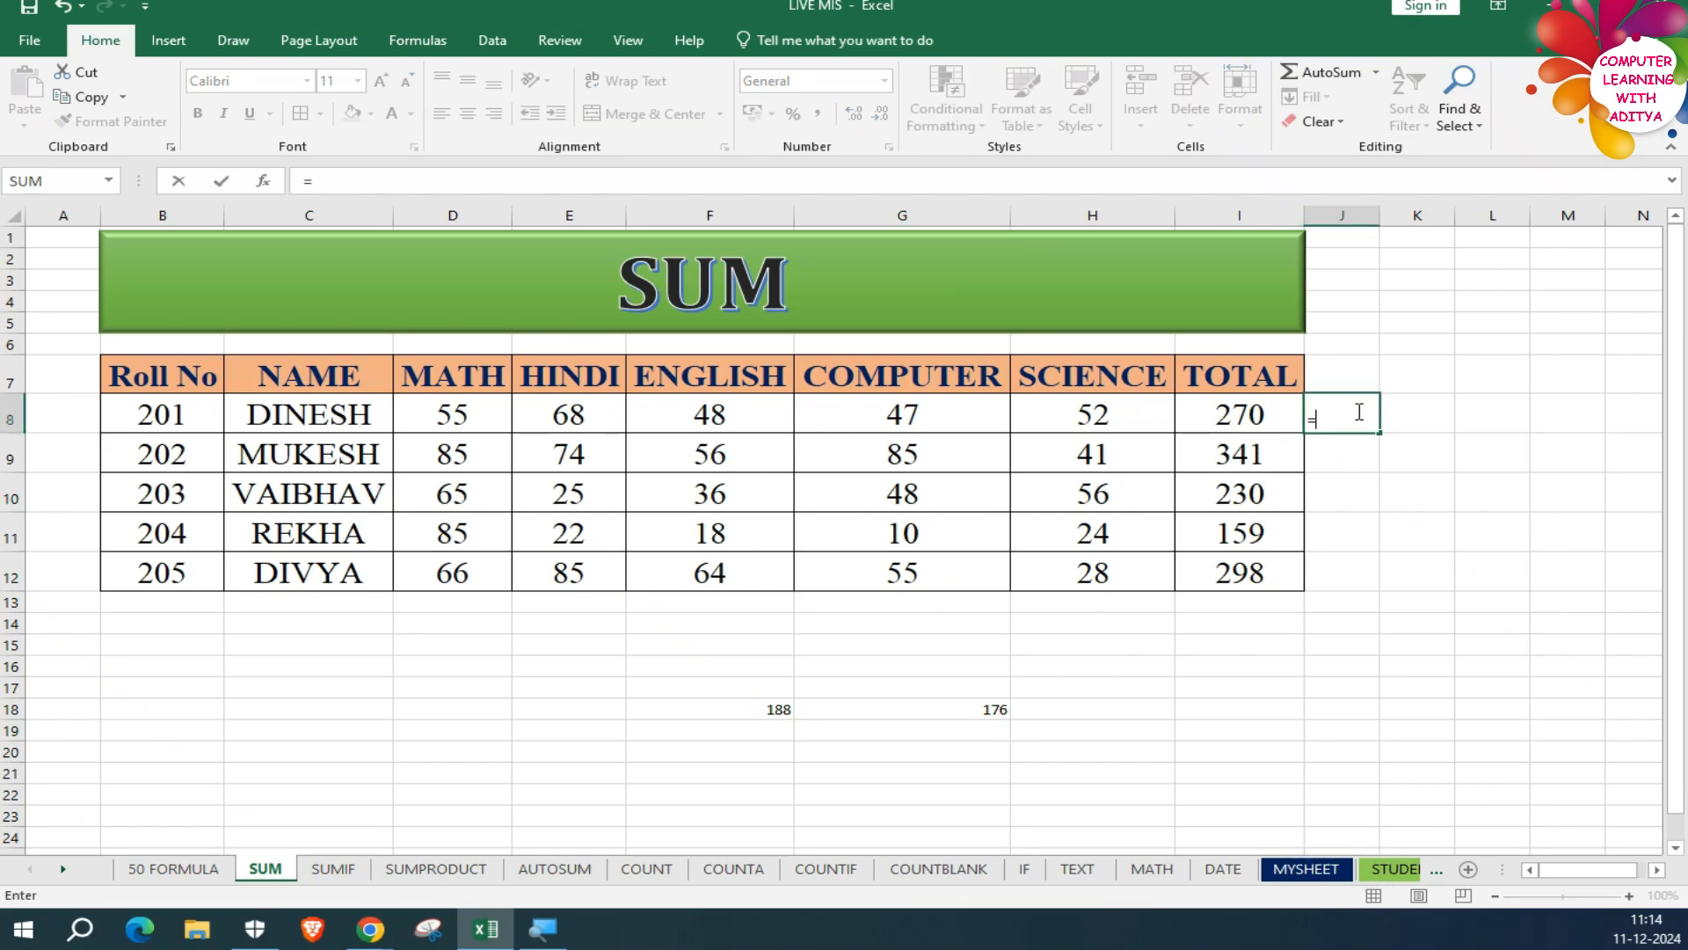
left_click(459, 419)
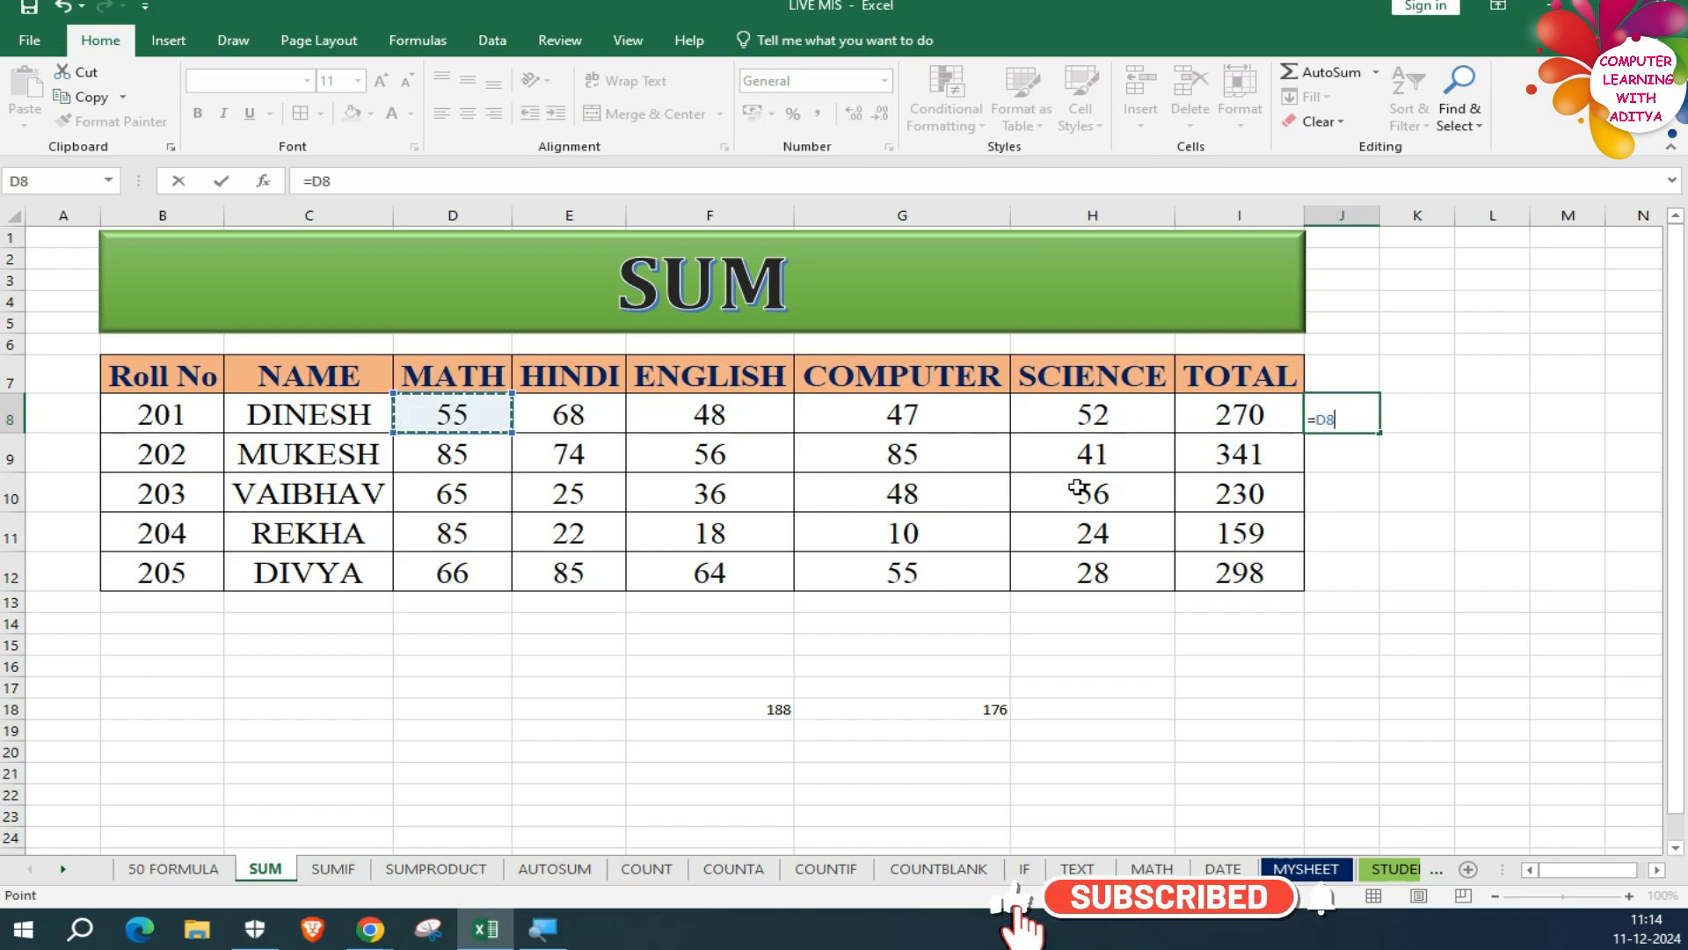
type("+")
left_click(582, 417)
type("+")
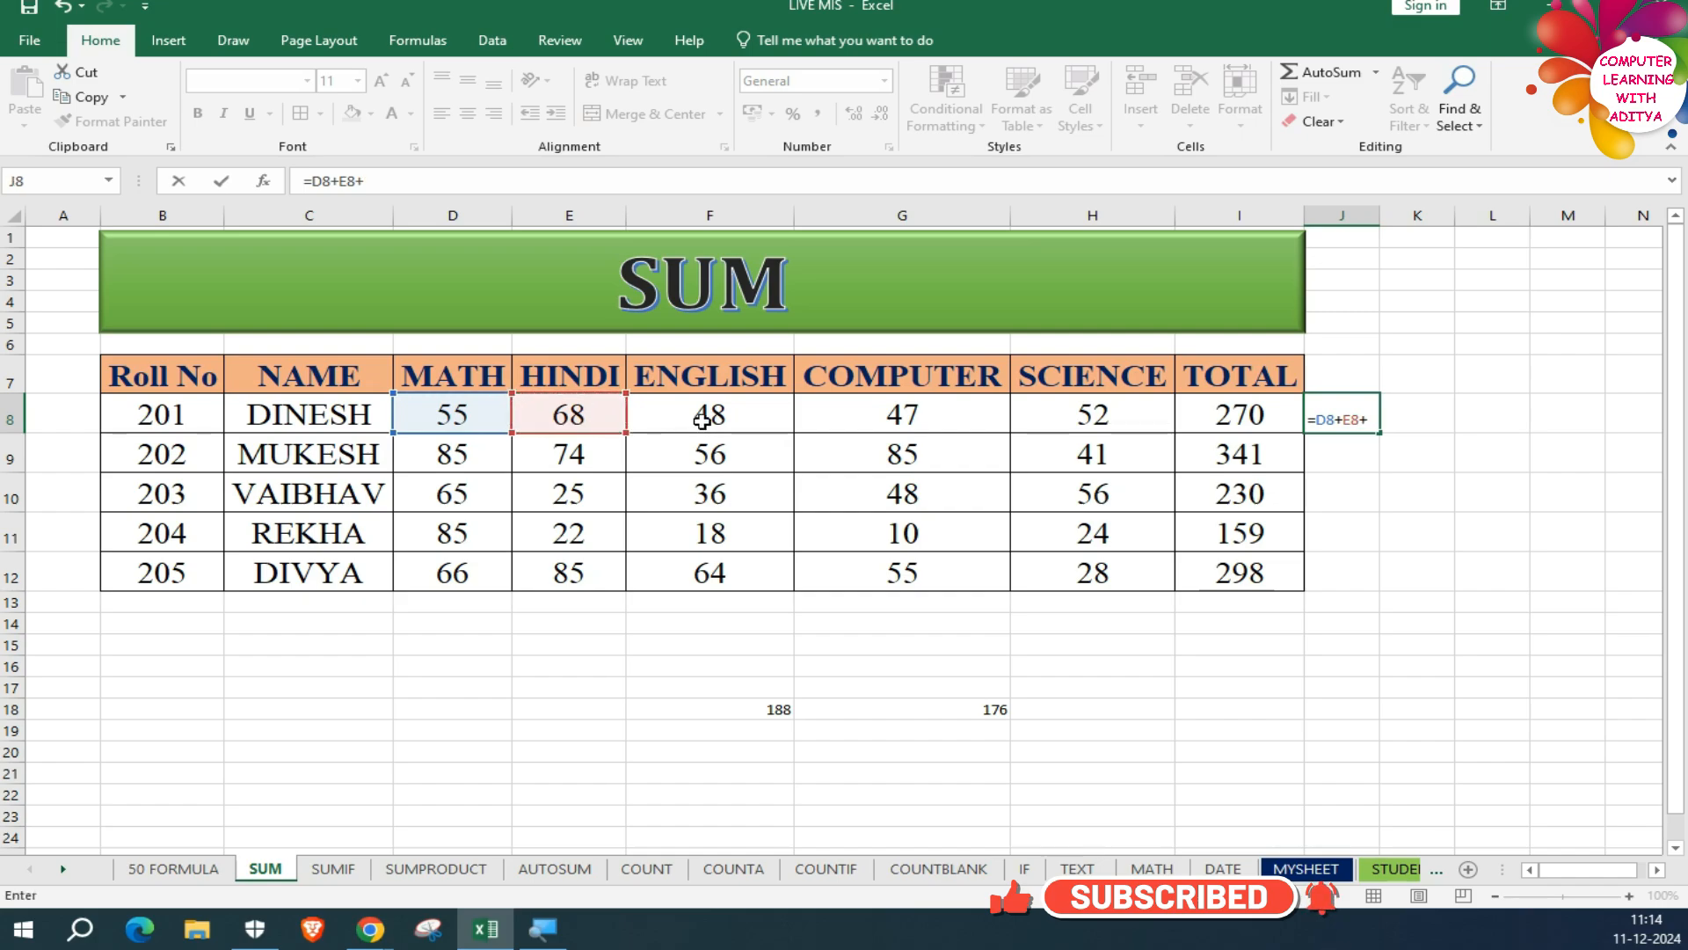
left_click(716, 413)
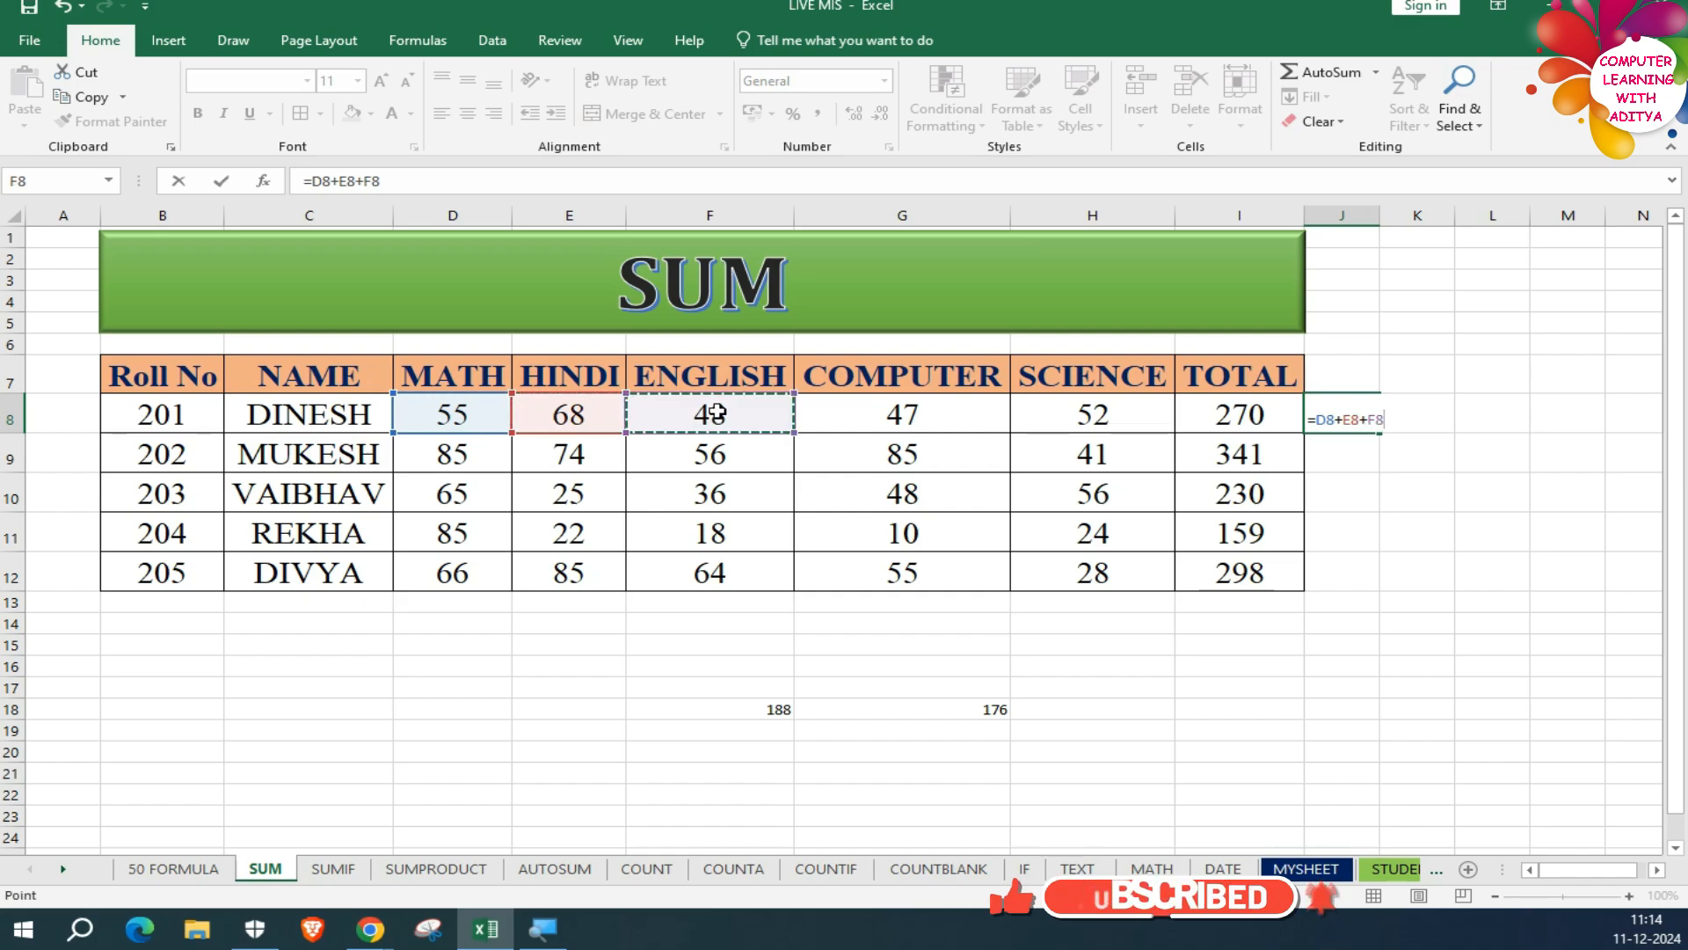
type("+")
left_click(904, 416)
type("+")
left_click(1101, 419)
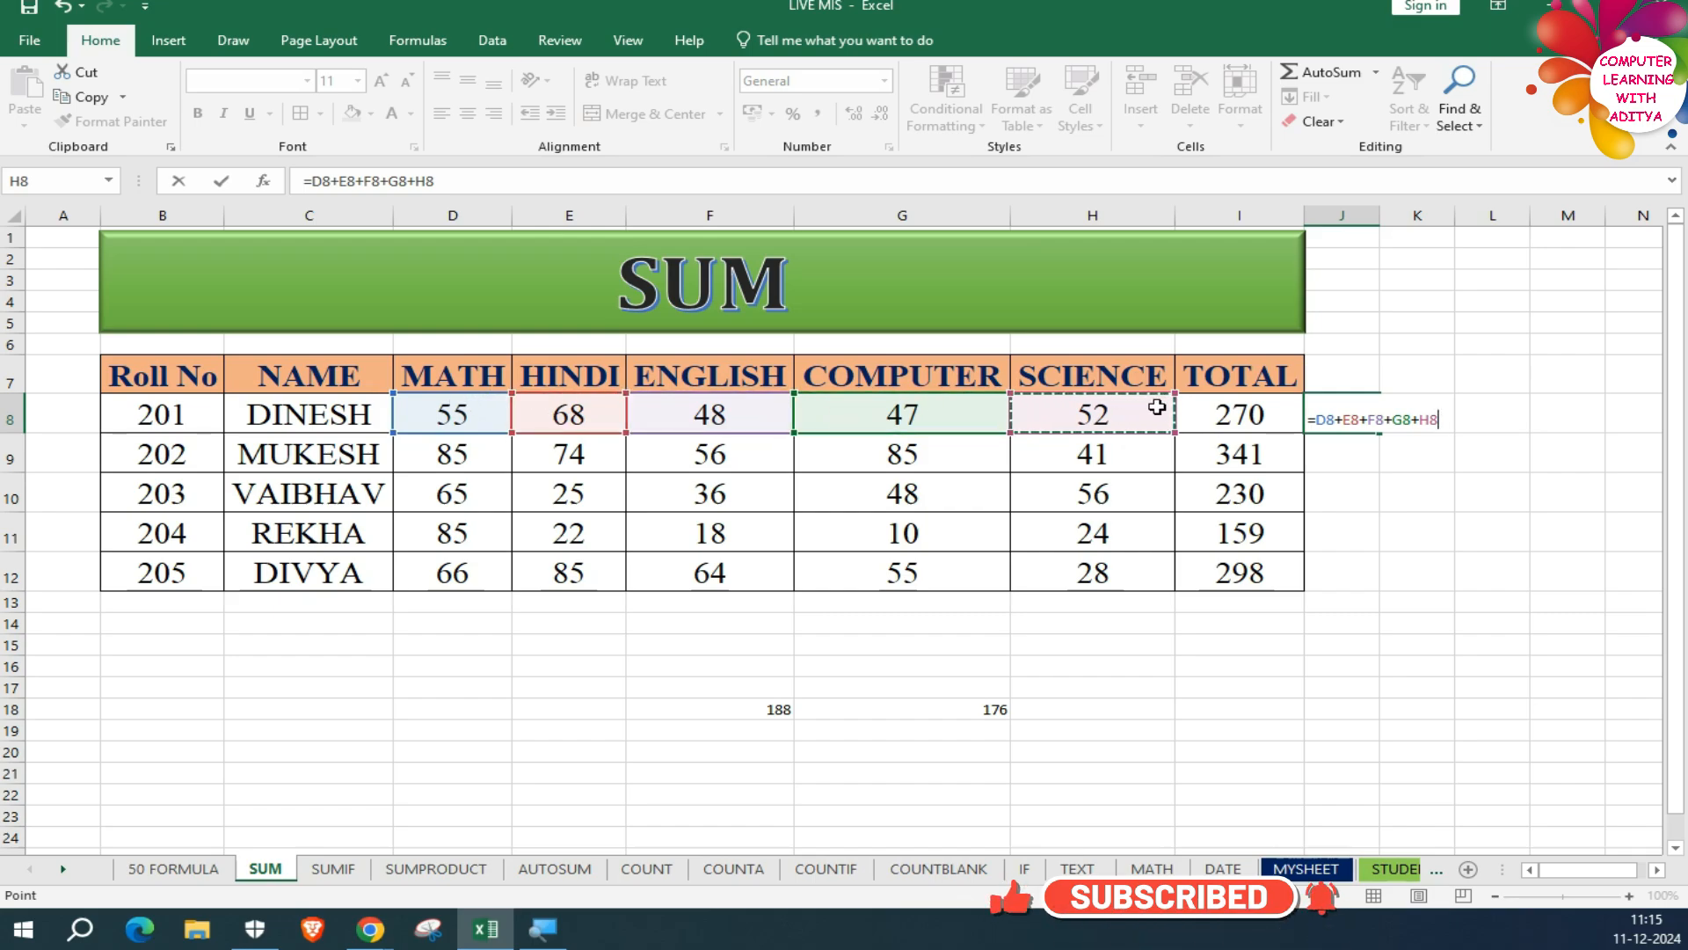
key("Return")
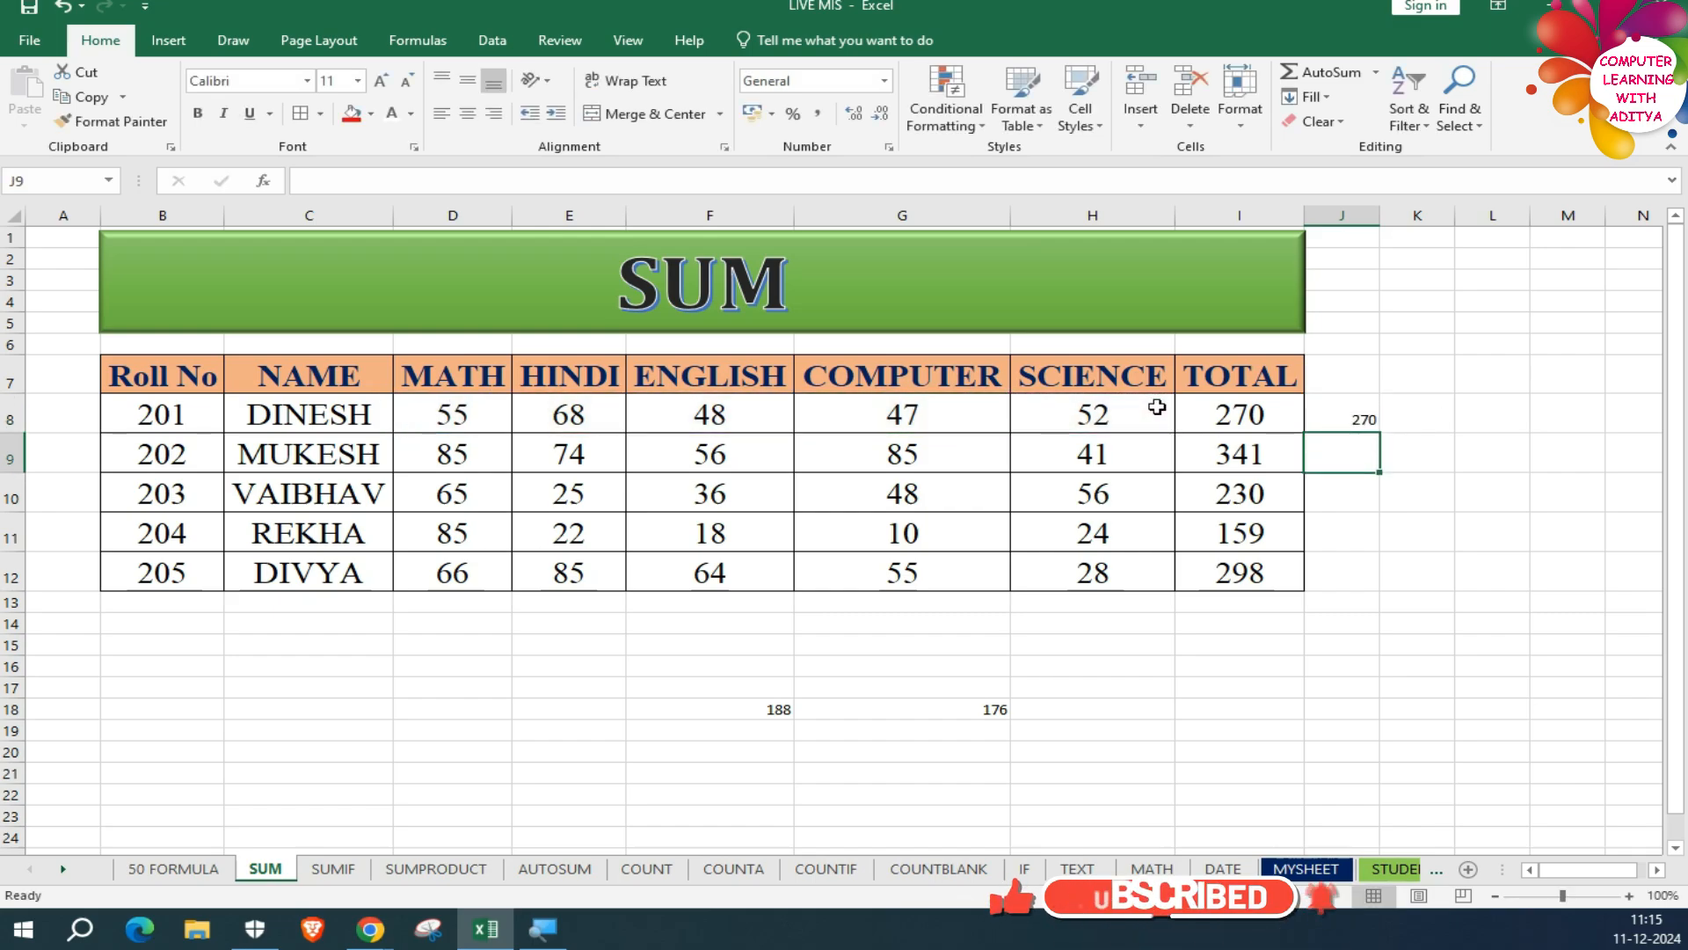
Step: Compare the SUM formula in I8 with the plus-sign addition formula in J8
left_click(1253, 412)
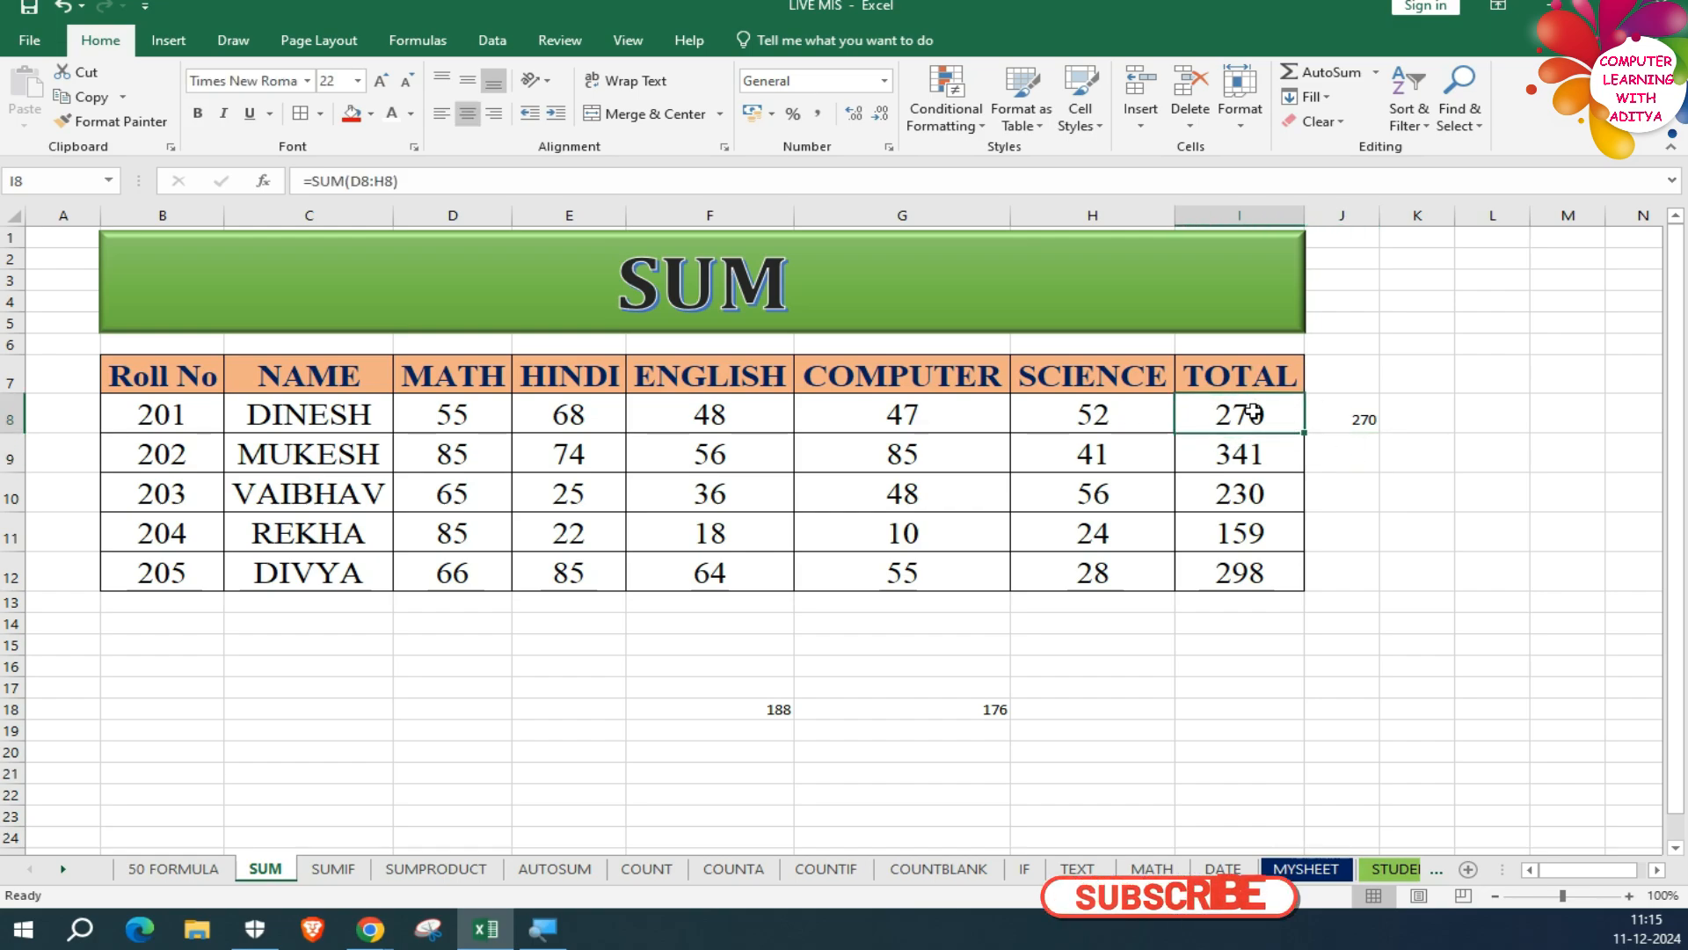
left_click(1357, 411)
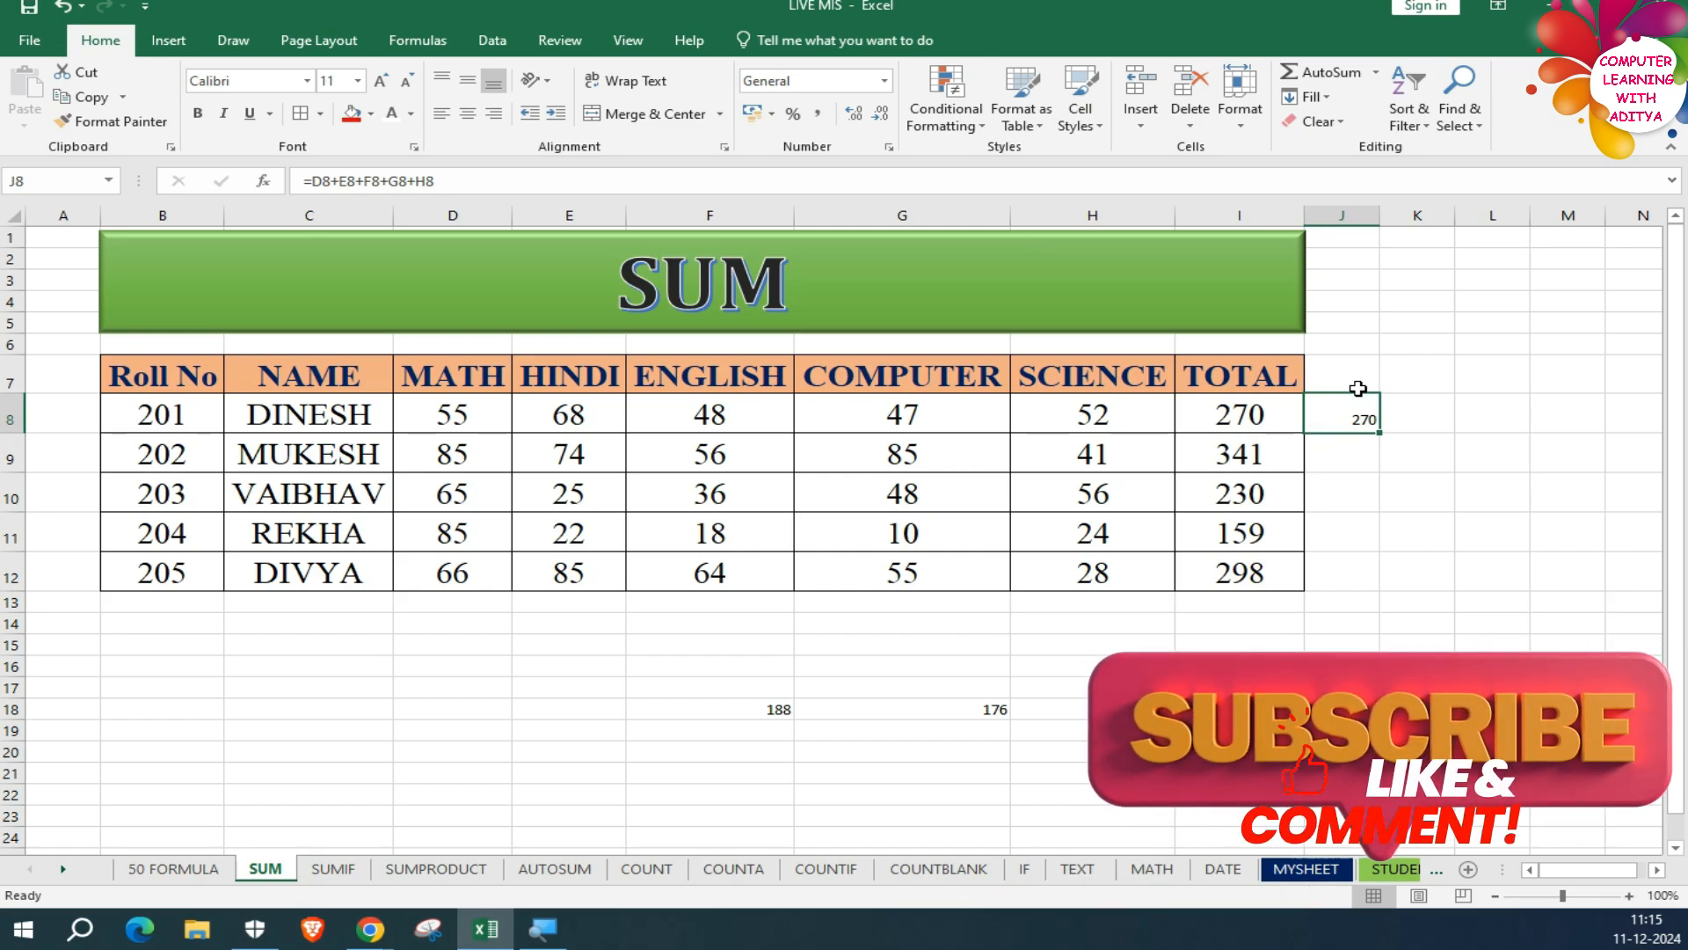
left_click(1262, 412)
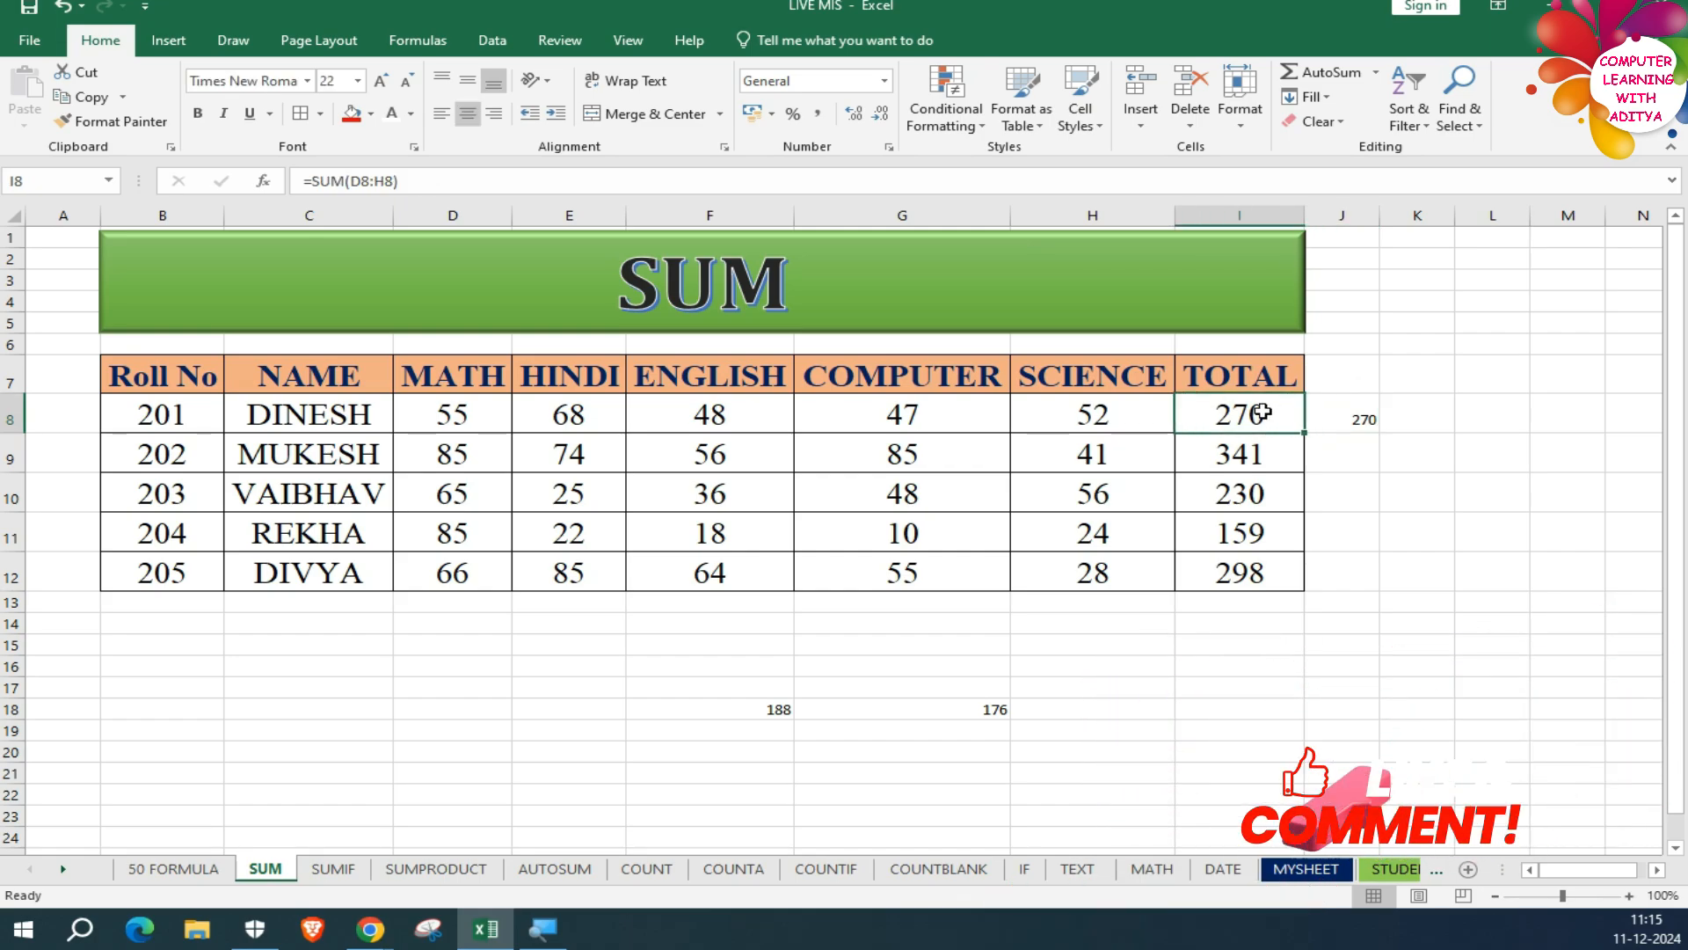
Step: Clear the practice formulas in F18, G18 and J8 and the student totals in I8:I12
left_click(747, 710)
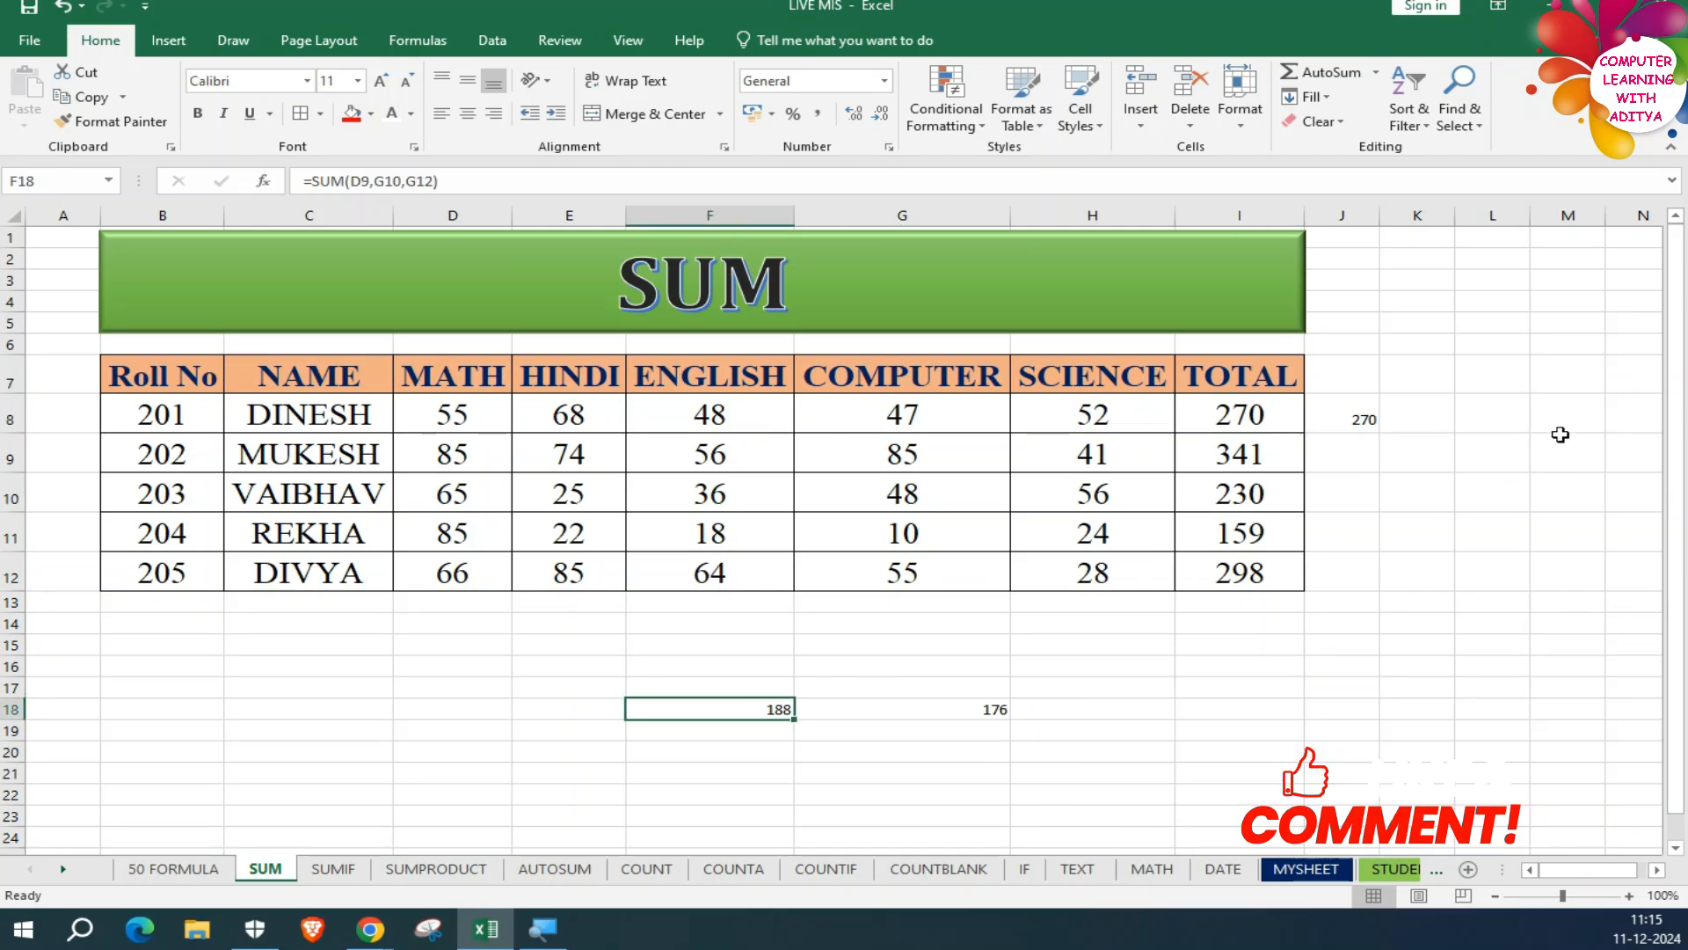
left_click(1365, 415)
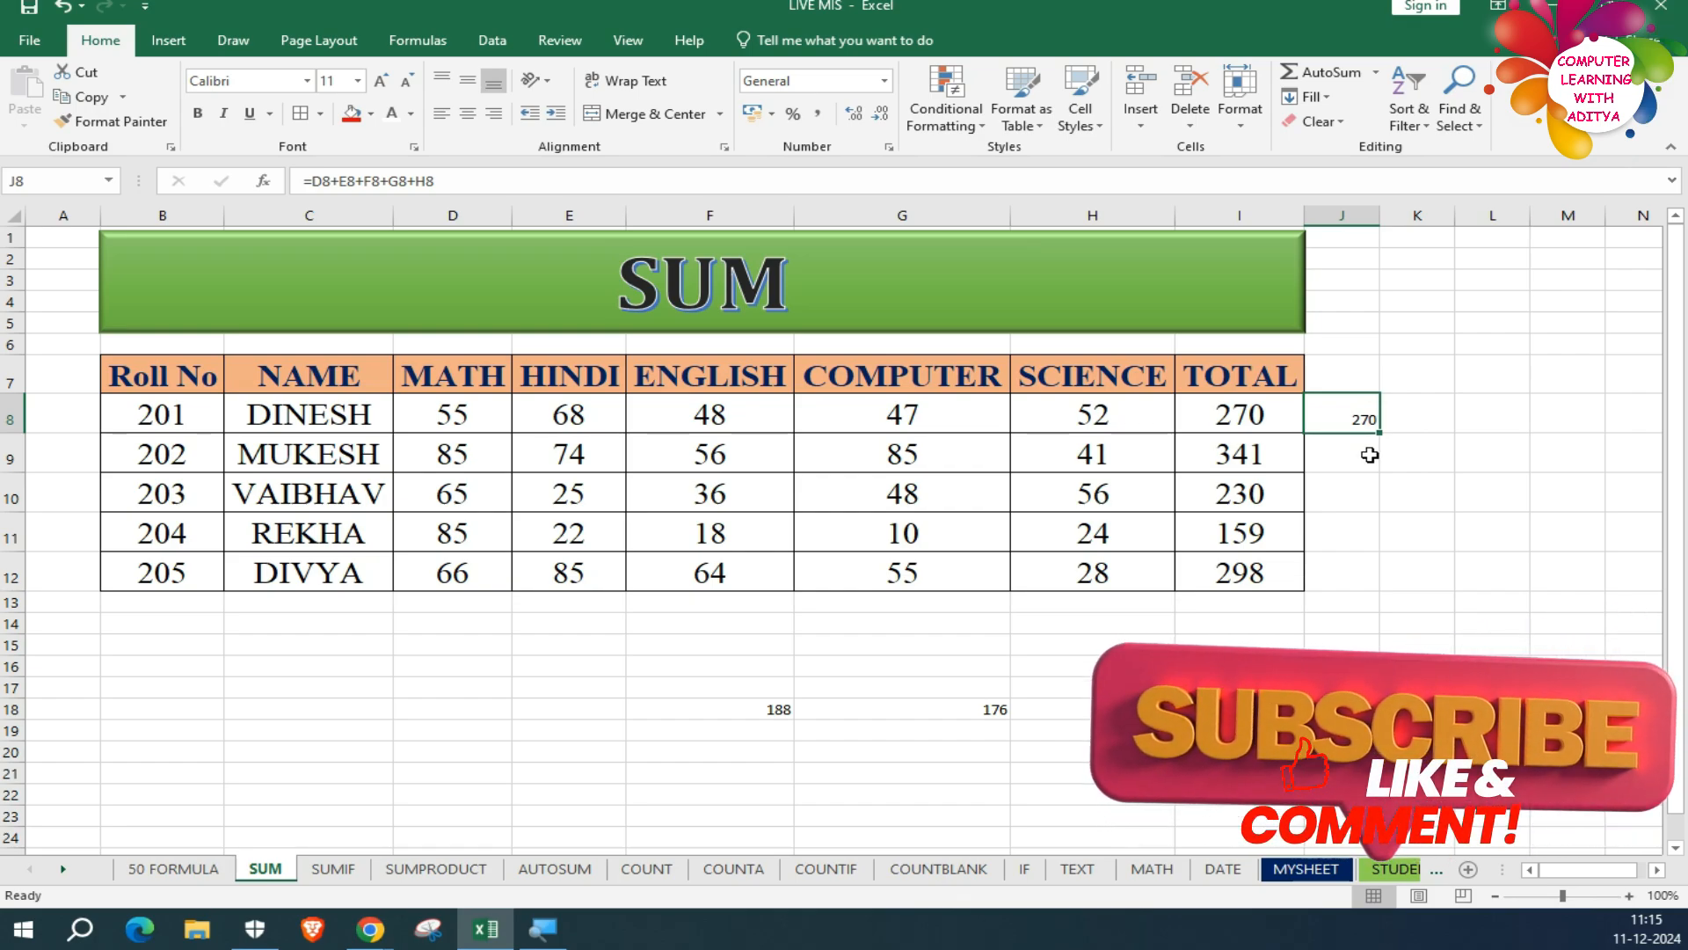
left_click_drag(1342, 374, 1443, 478)
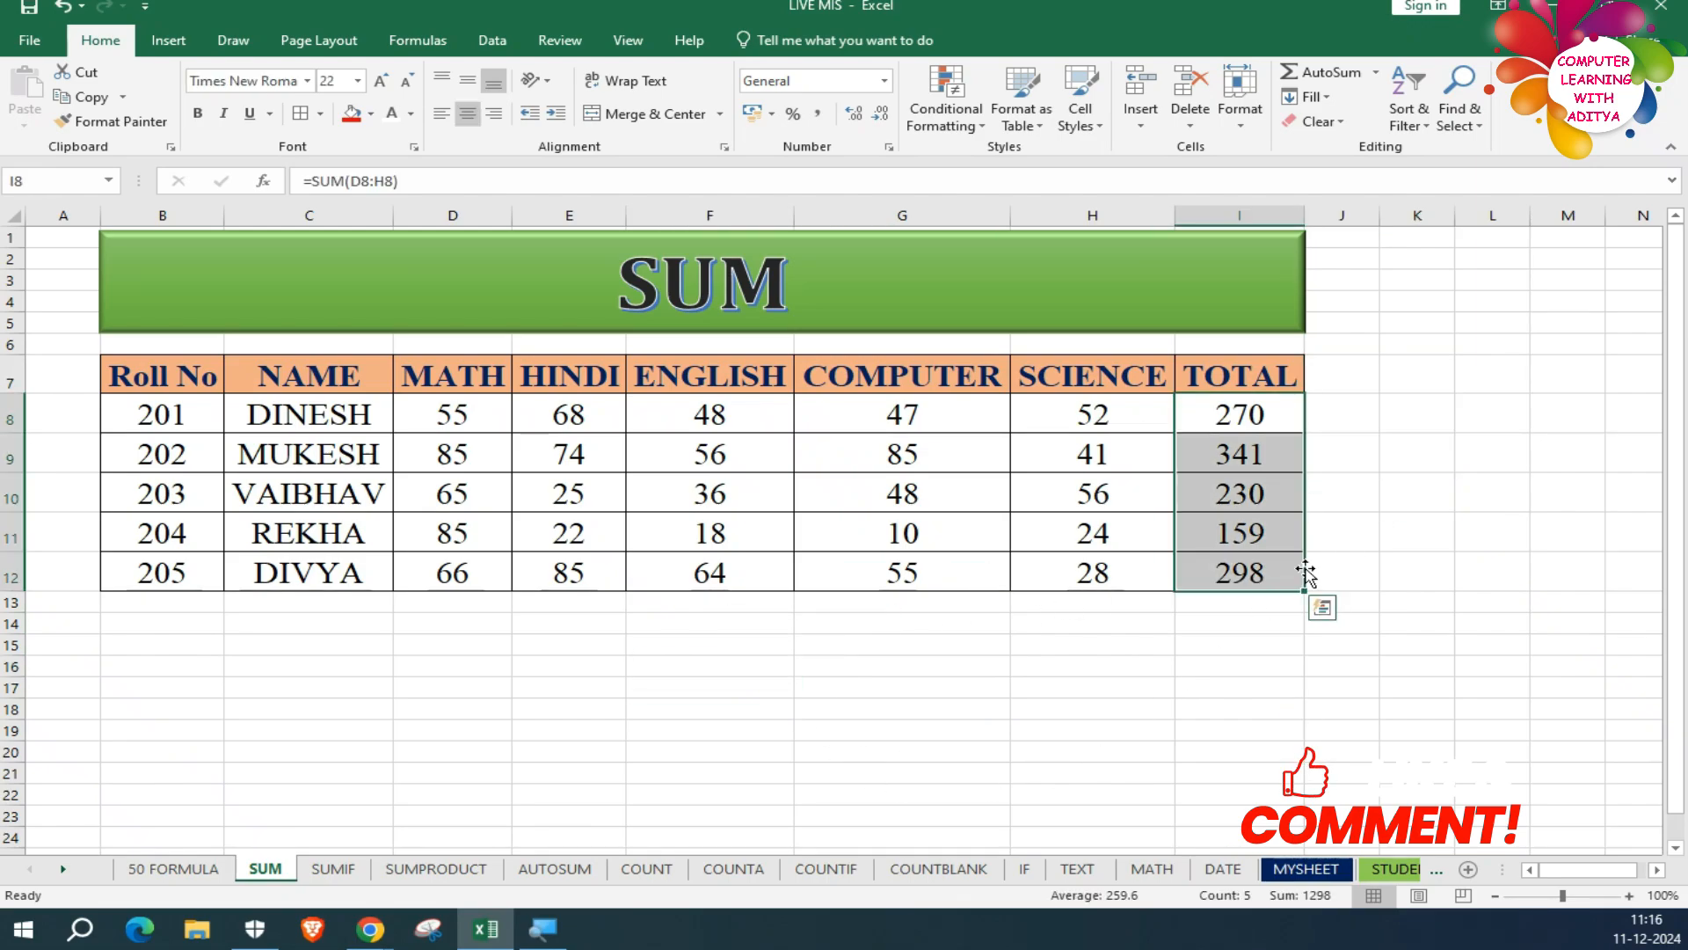
key("Delete")
left_click(1205, 684)
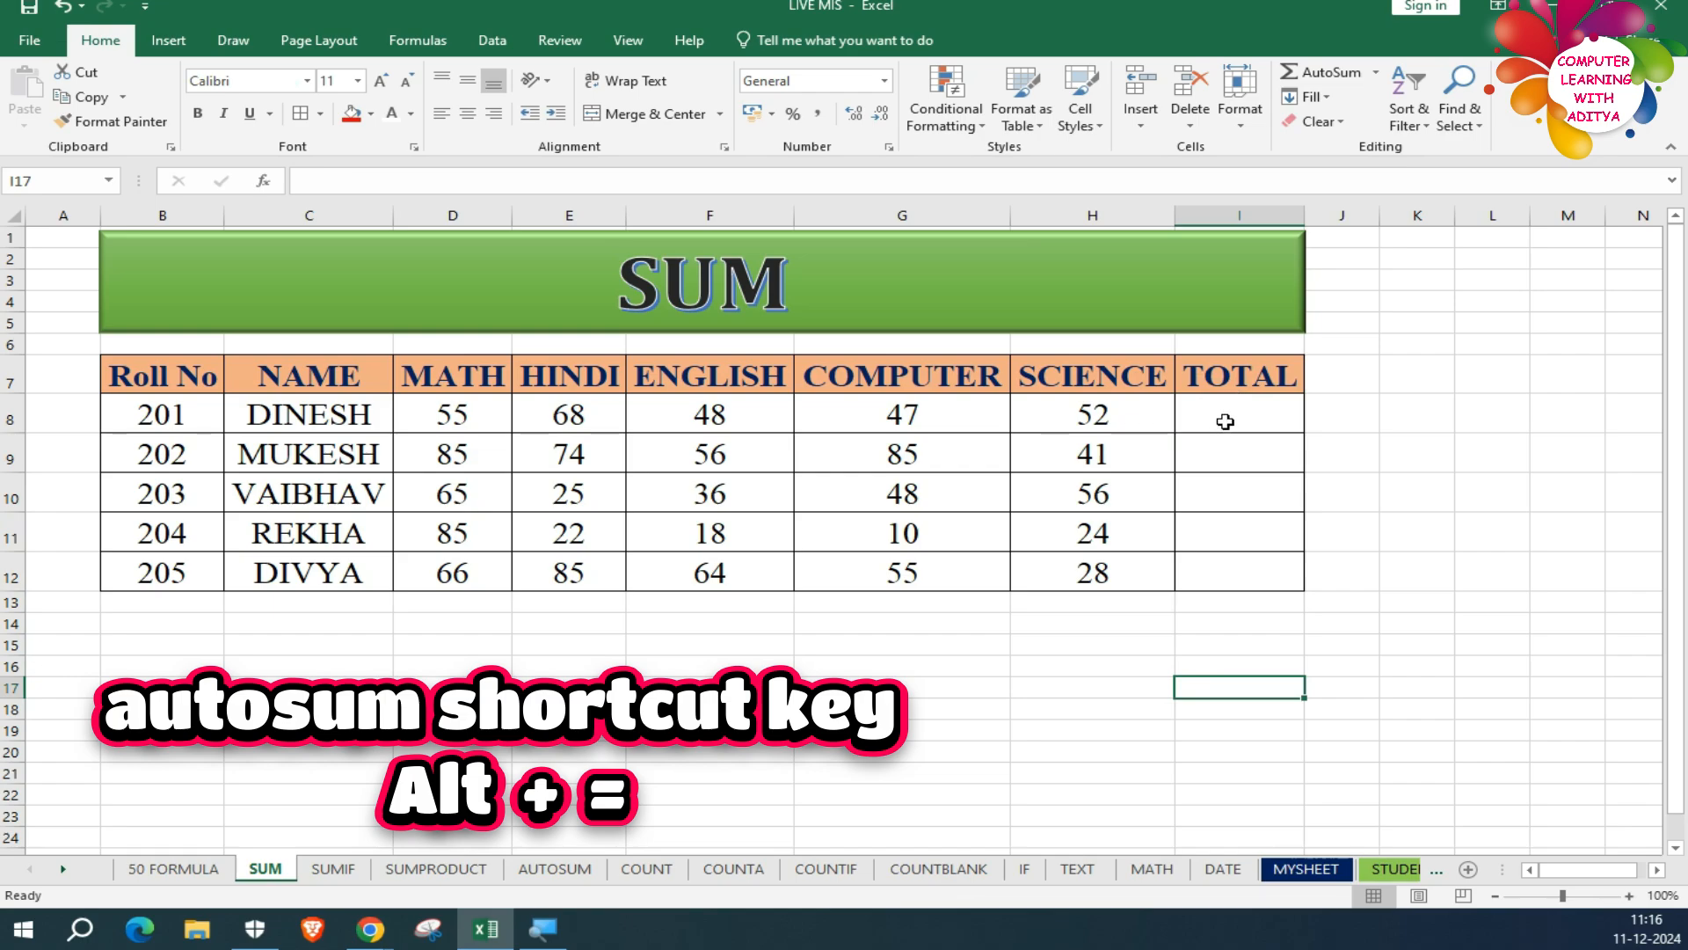
Step: Total roll number 201's marks in I8 using AutoSum over D8:H8
left_click(1224, 418)
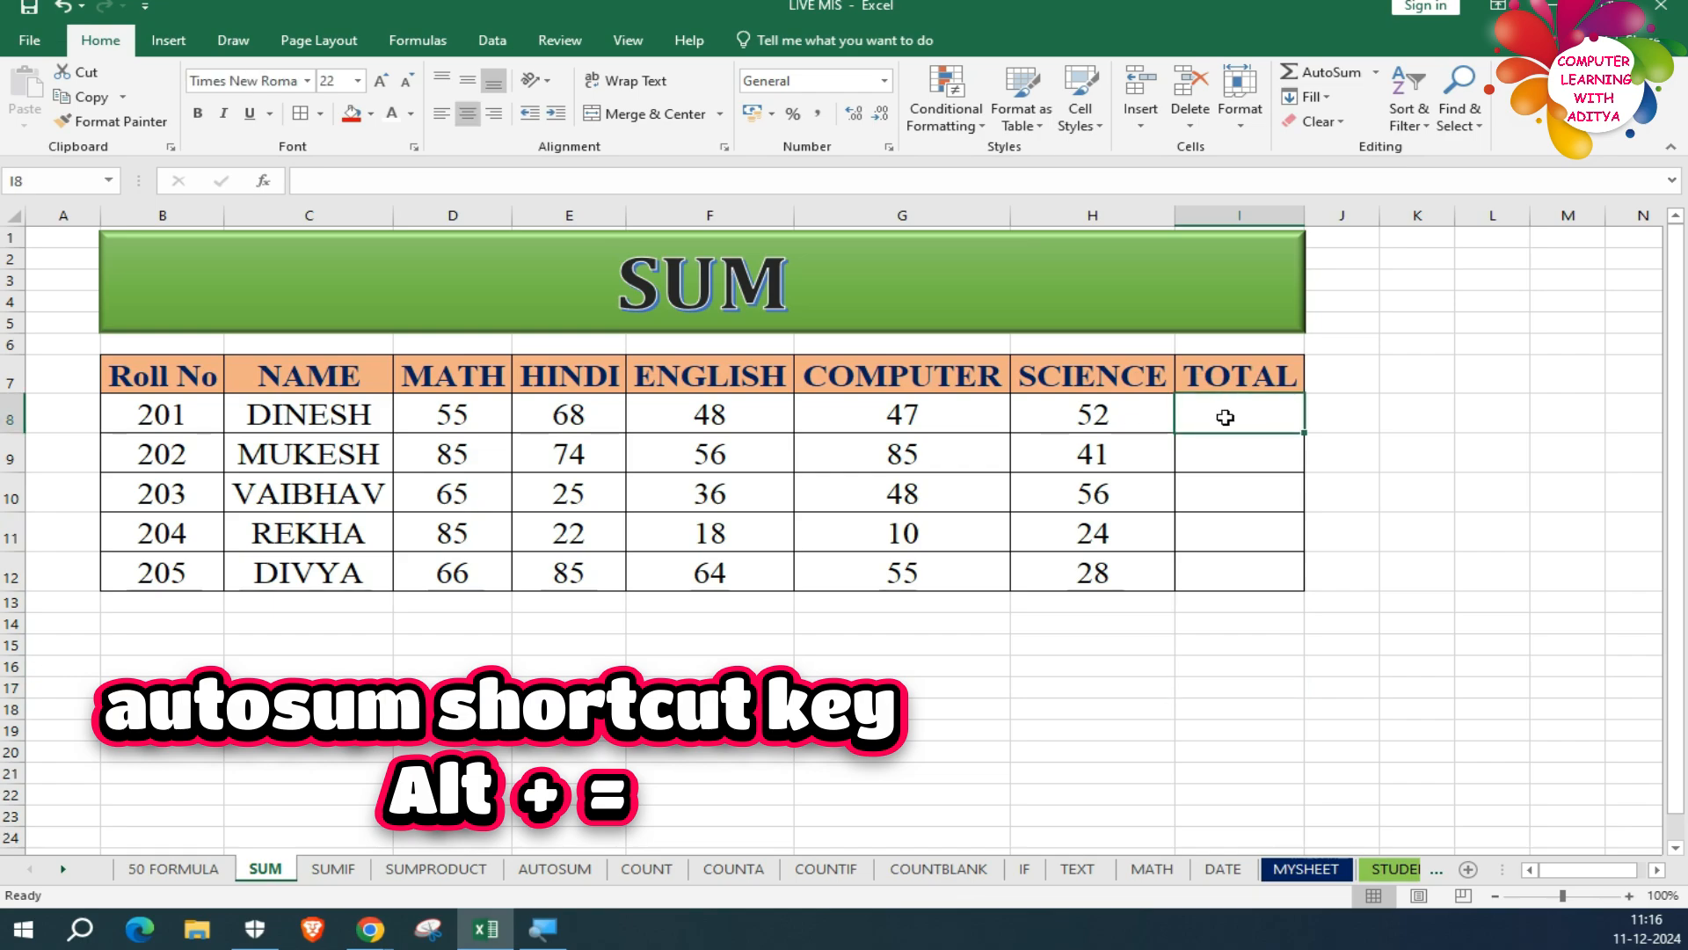
key("alt")
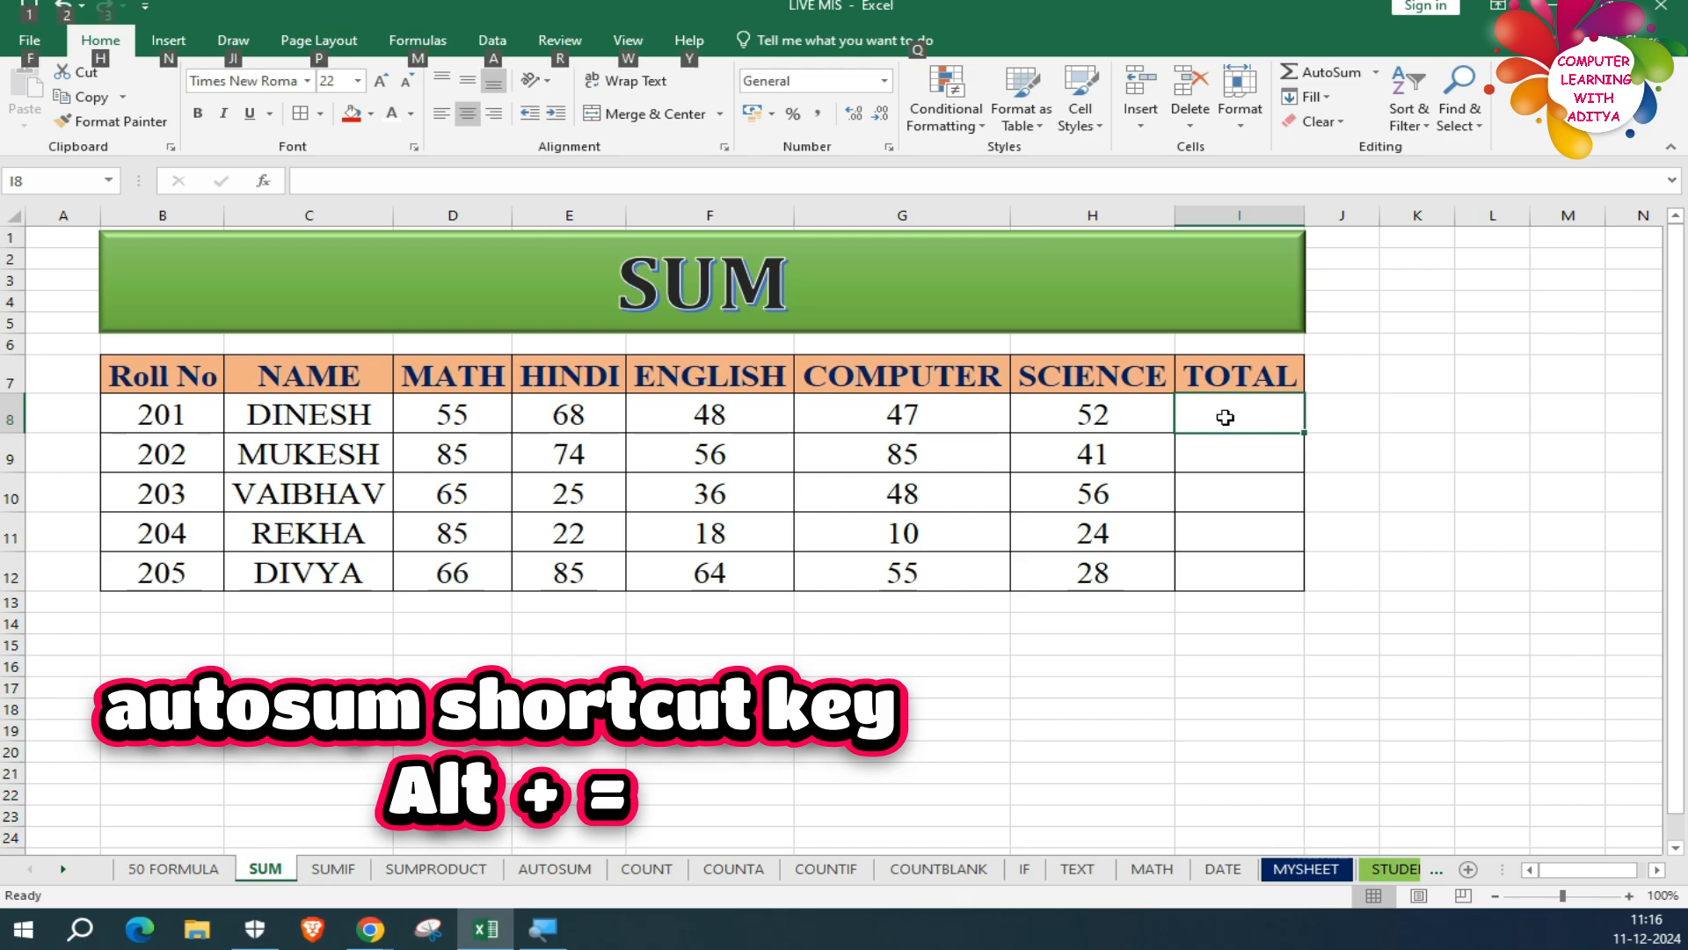
key("alt+=")
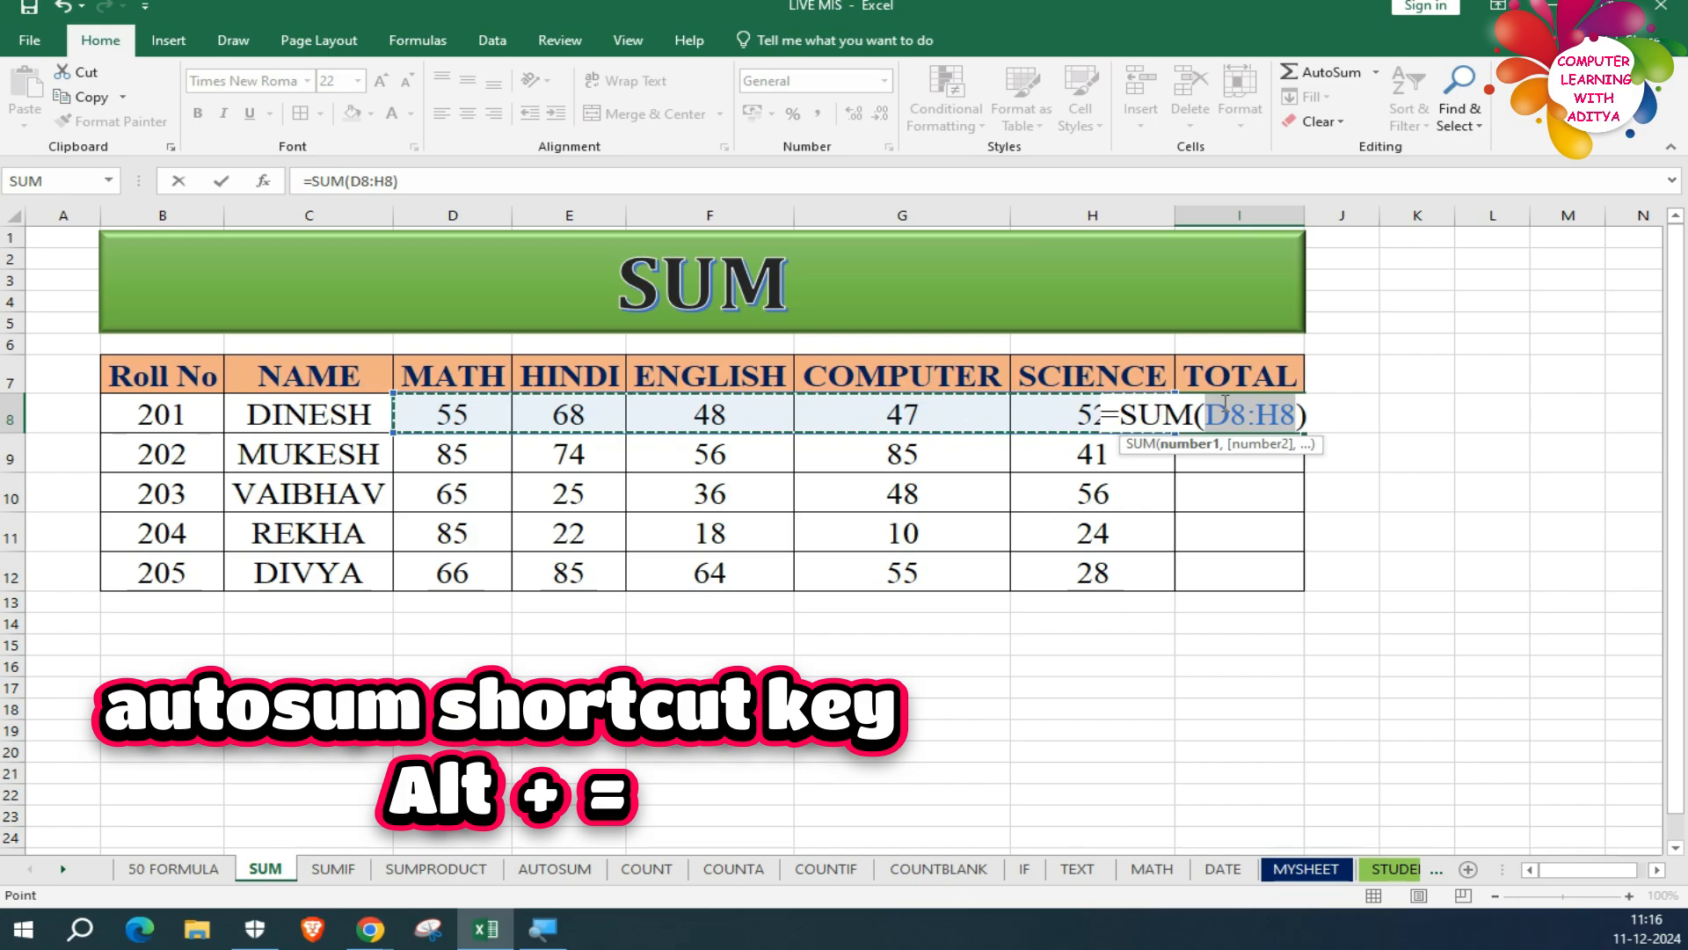
key("Return")
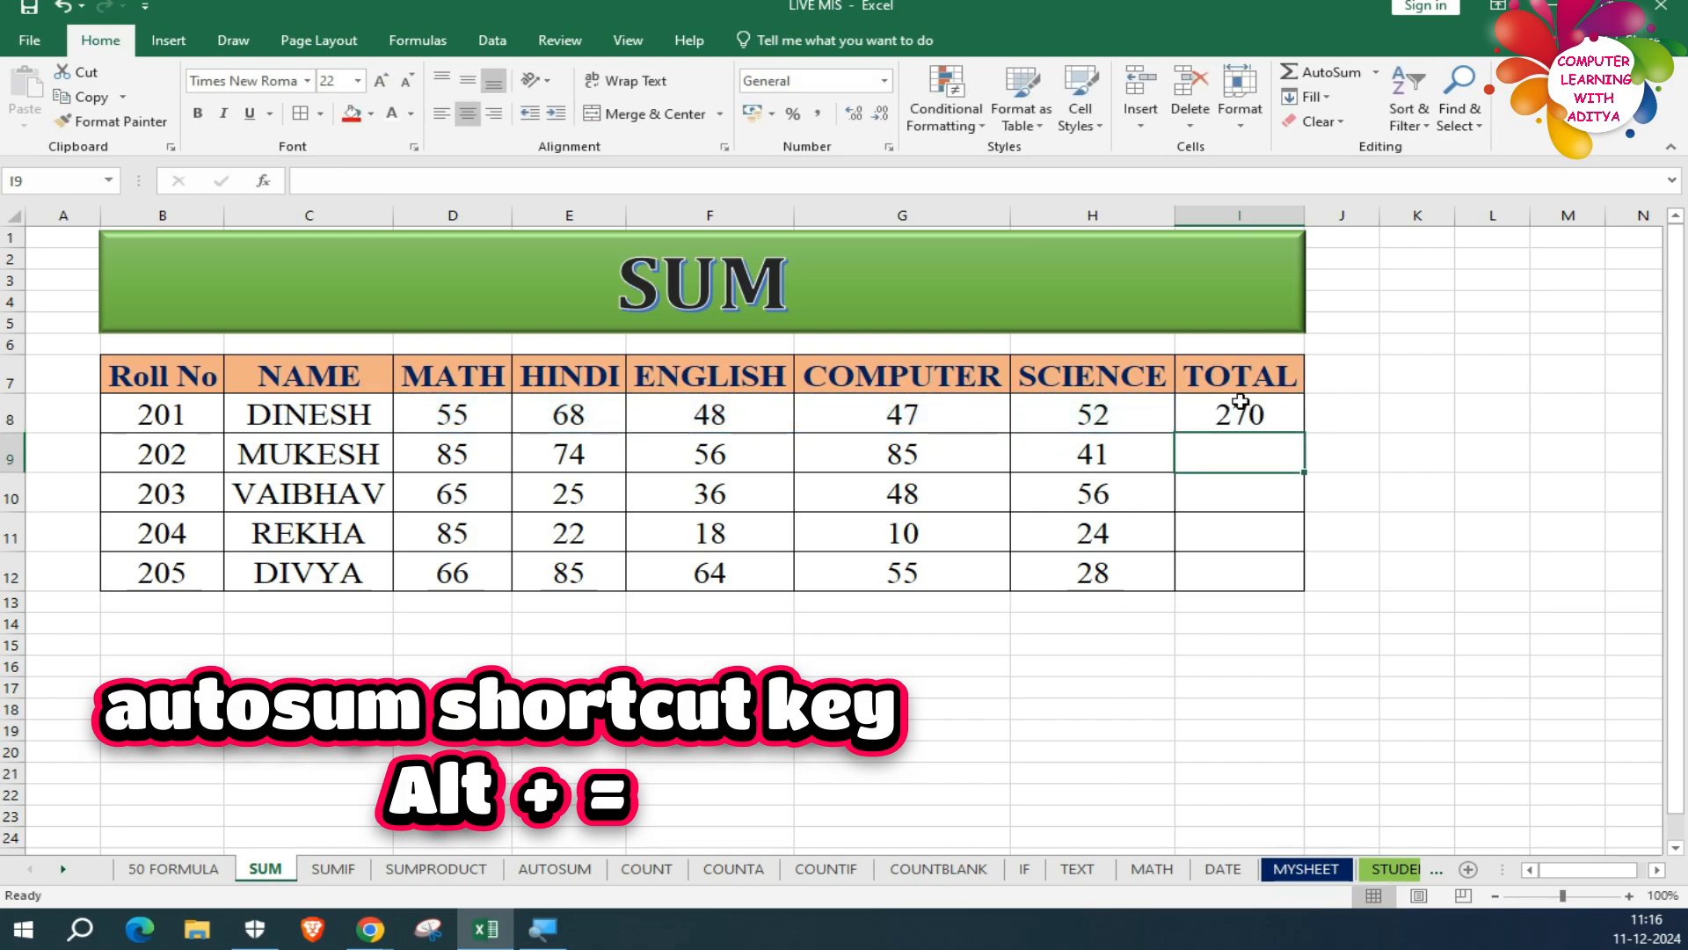
left_click(1240, 402)
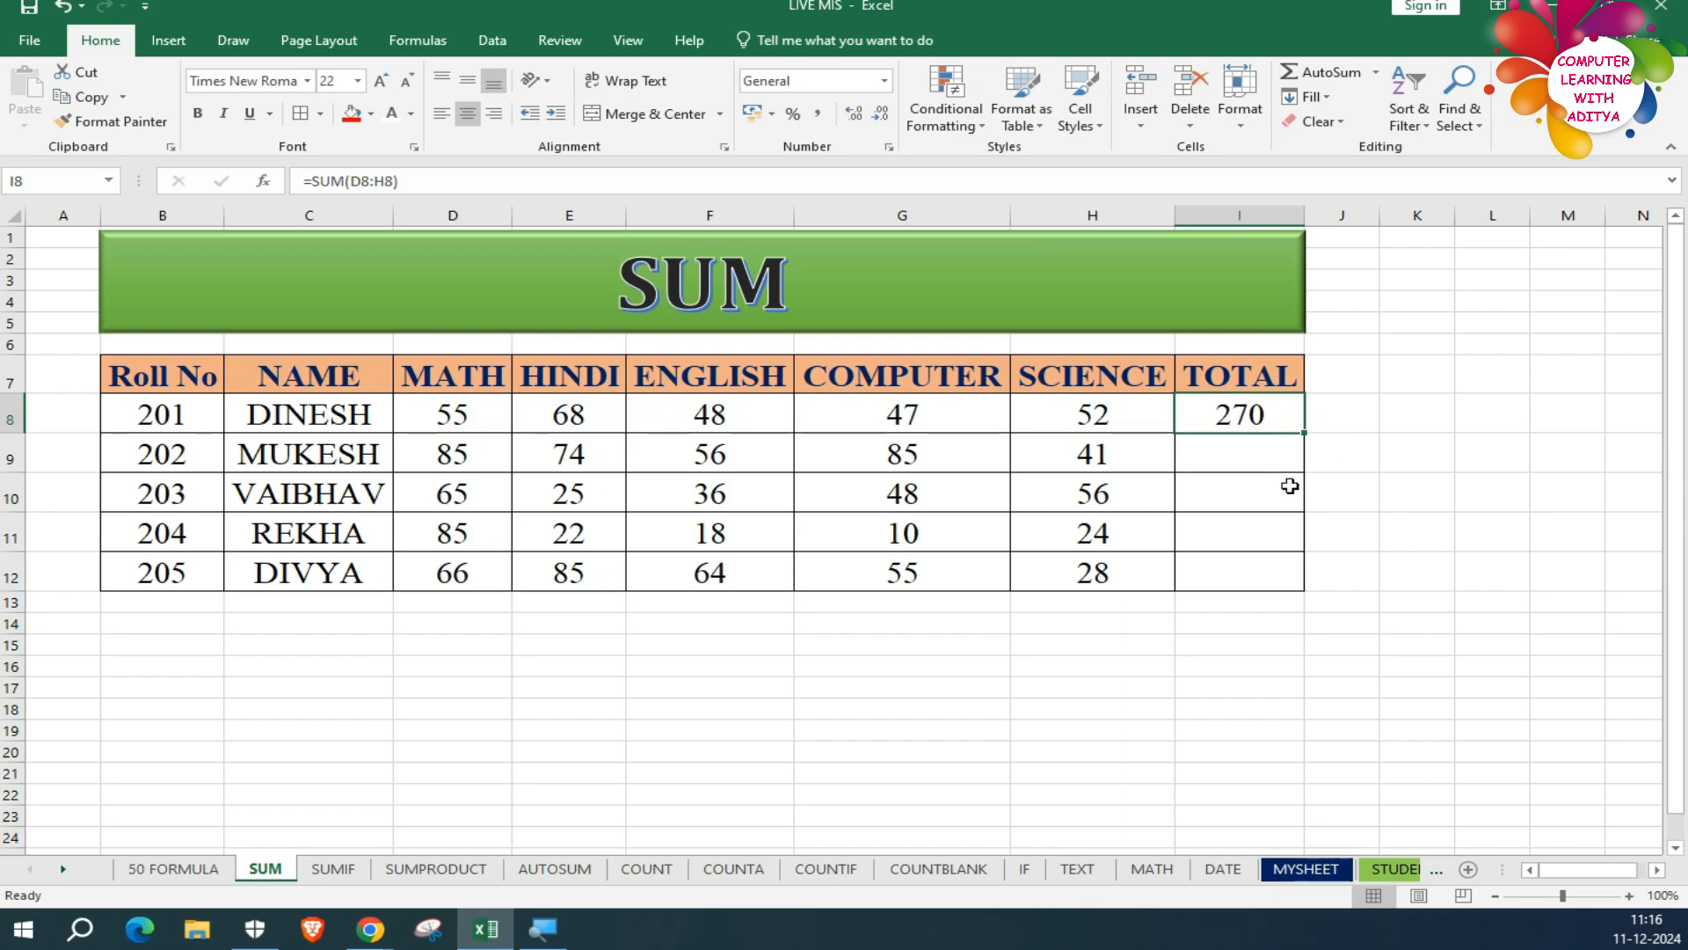
Step: Total roll number 202's marks in I9 using AutoSum over D9:H9
left_click(1199, 449)
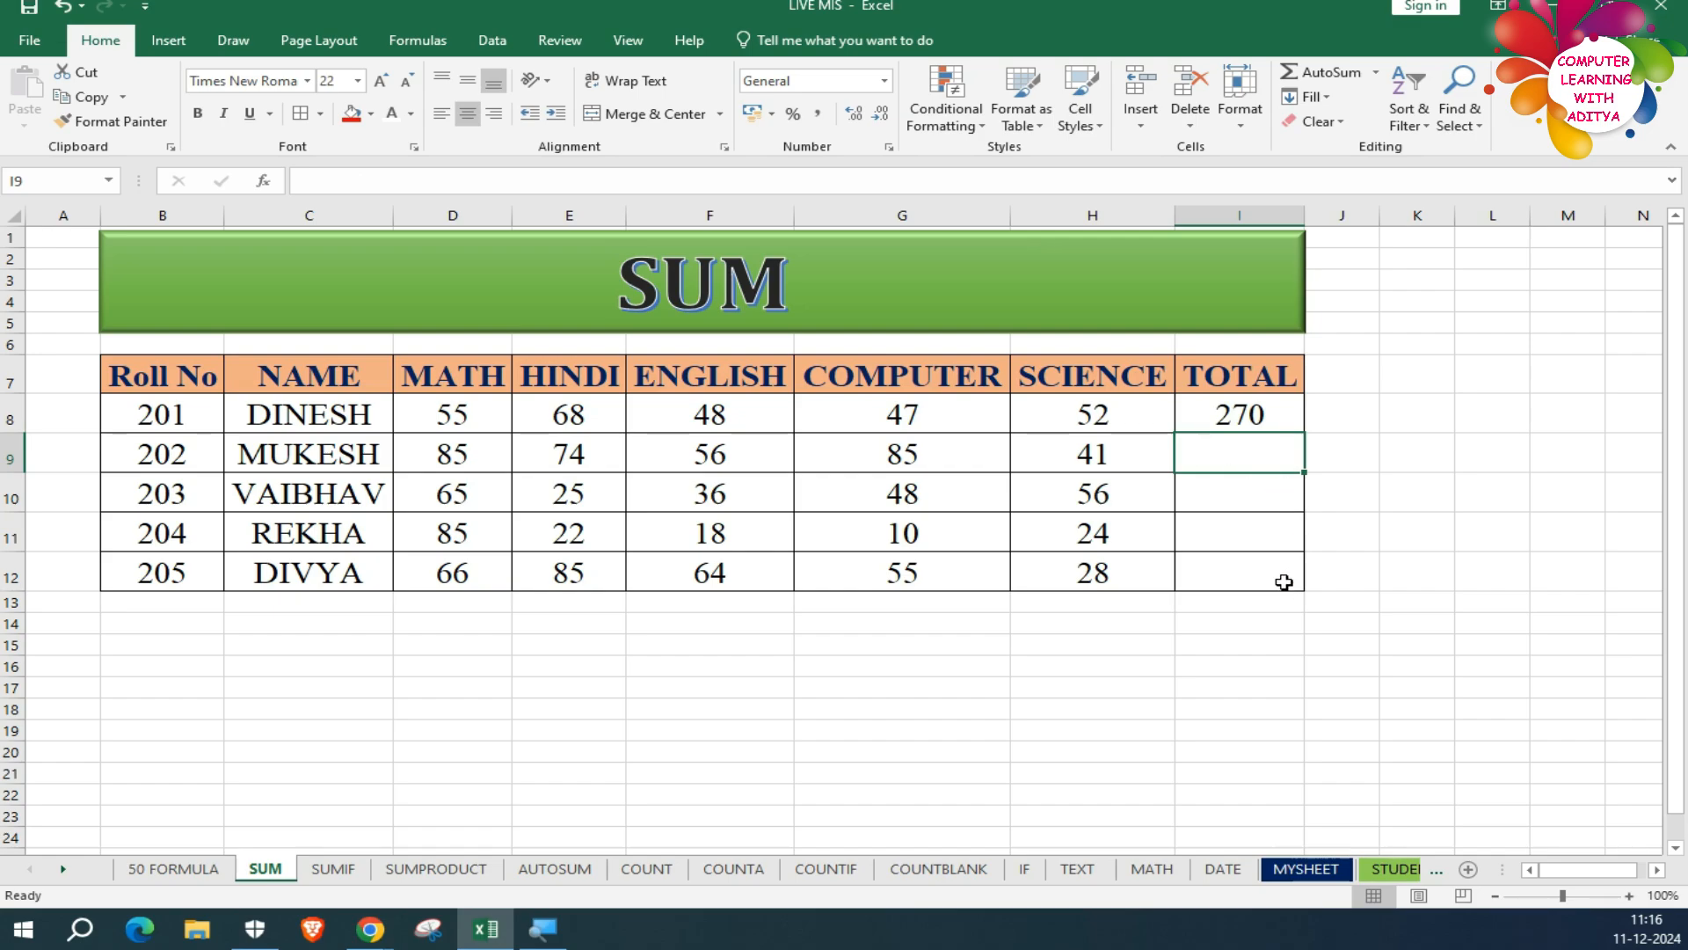
key("alt+equal")
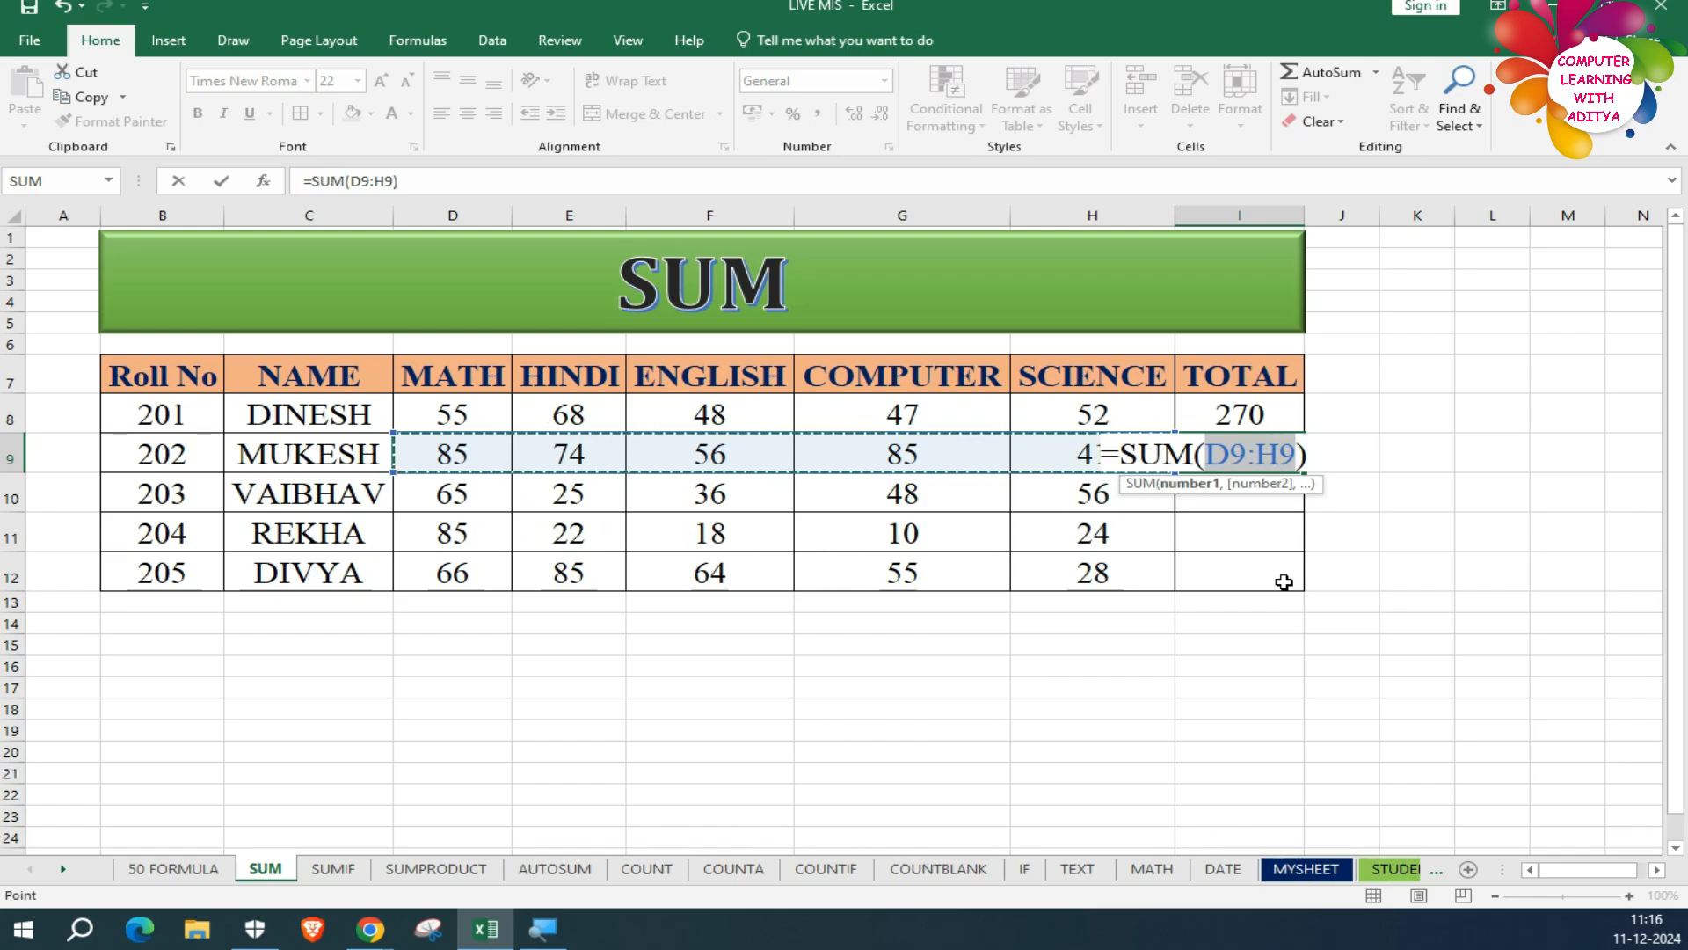
key("Return")
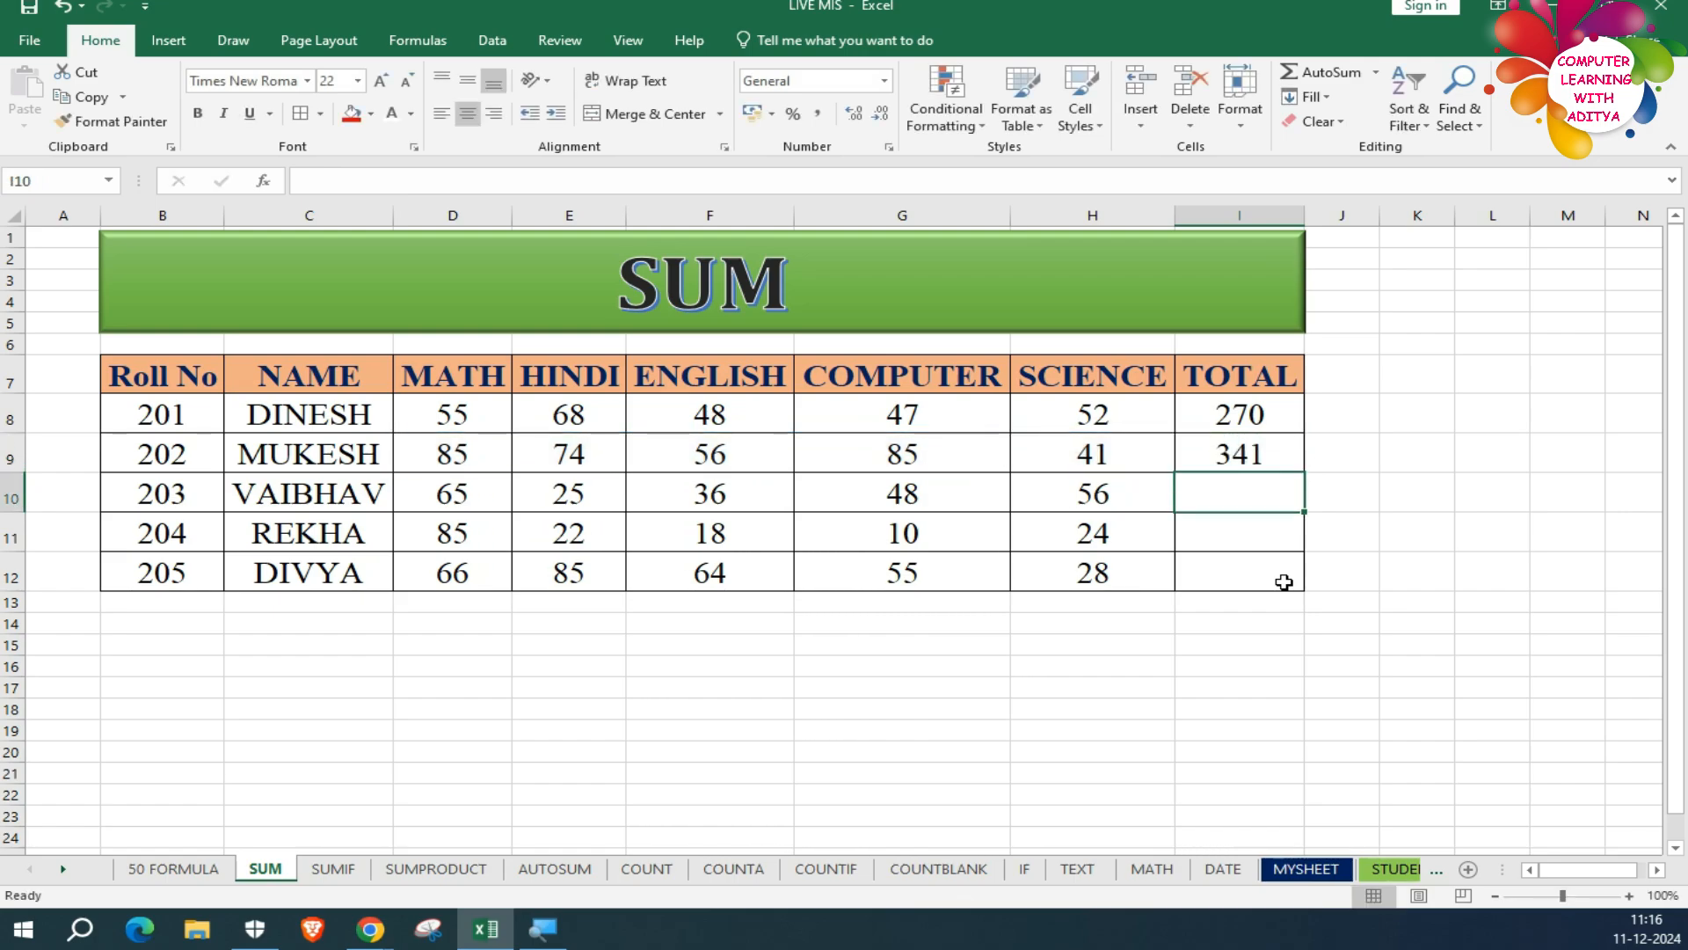
Step: Fill the SUM formula from I9 down to I12 for the remaining students
left_click(1236, 451)
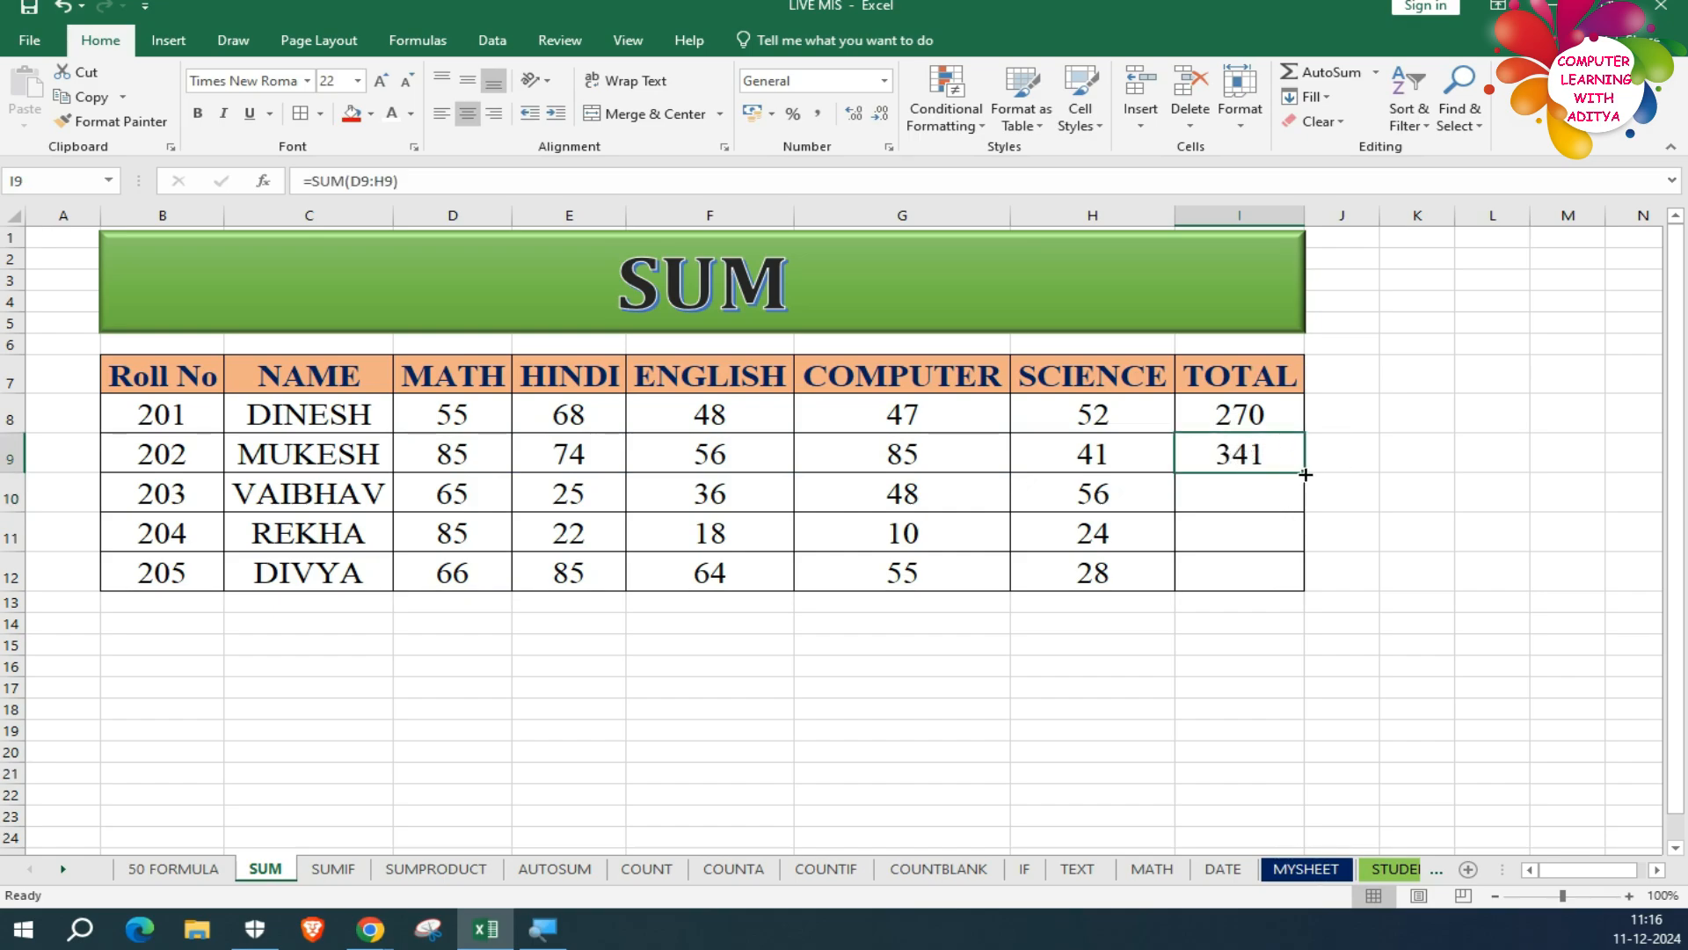
left_click_drag(1303, 474, 1304, 576)
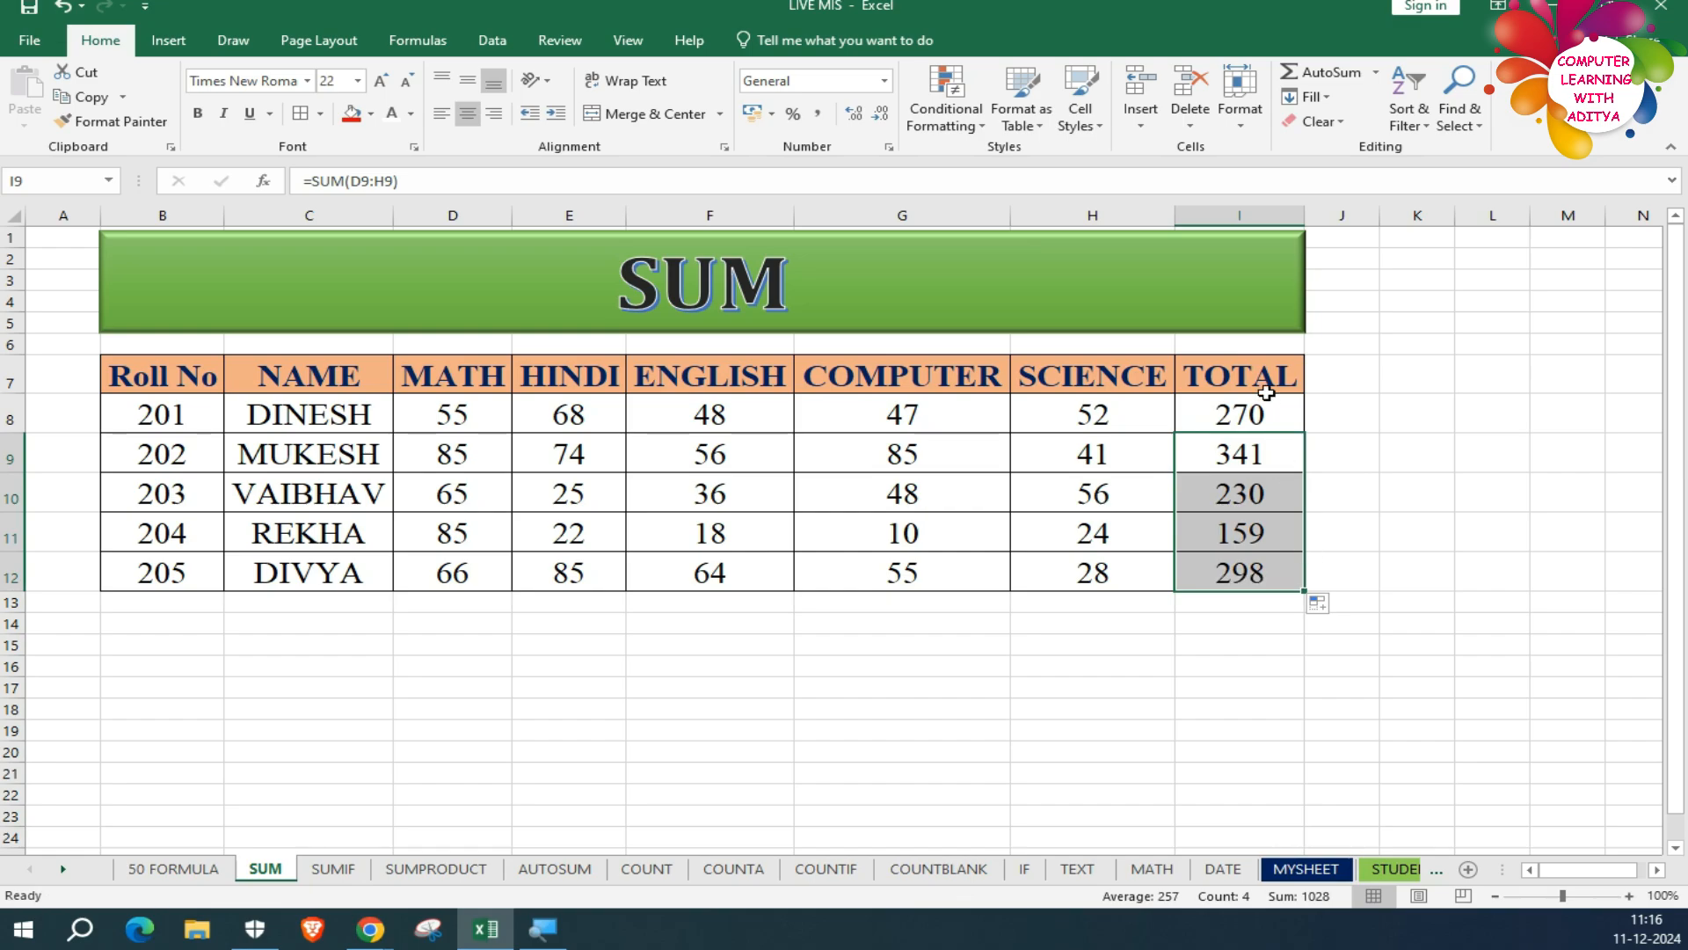
left_click_drag(1263, 400, 1273, 572)
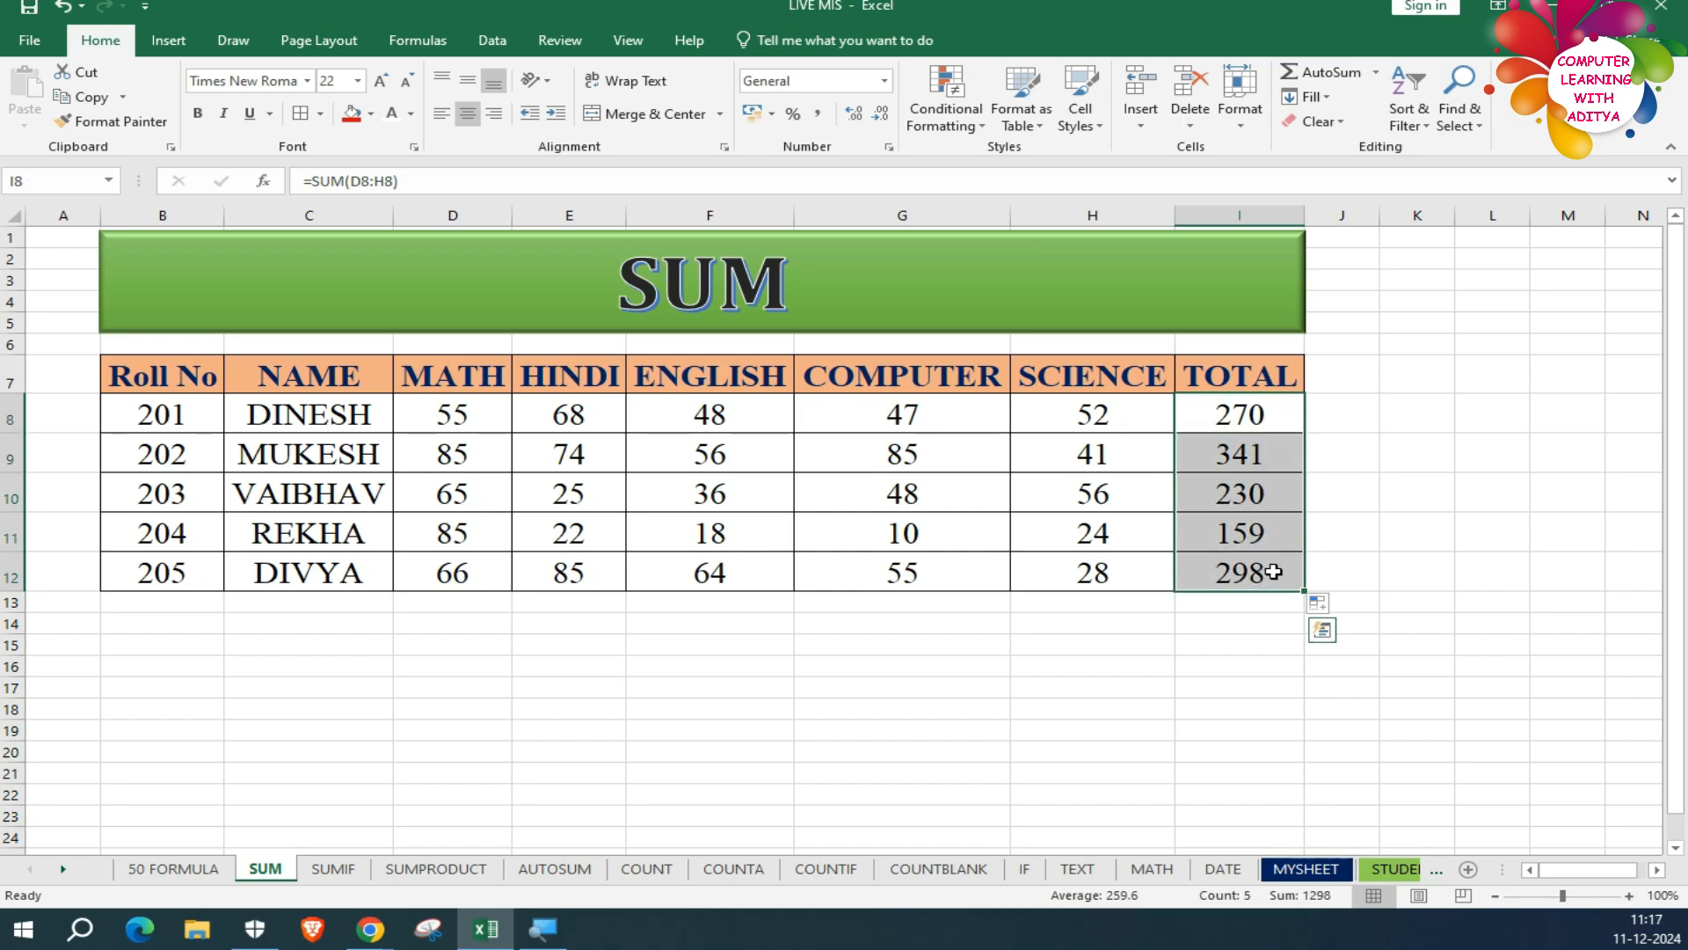
left_click(963, 662)
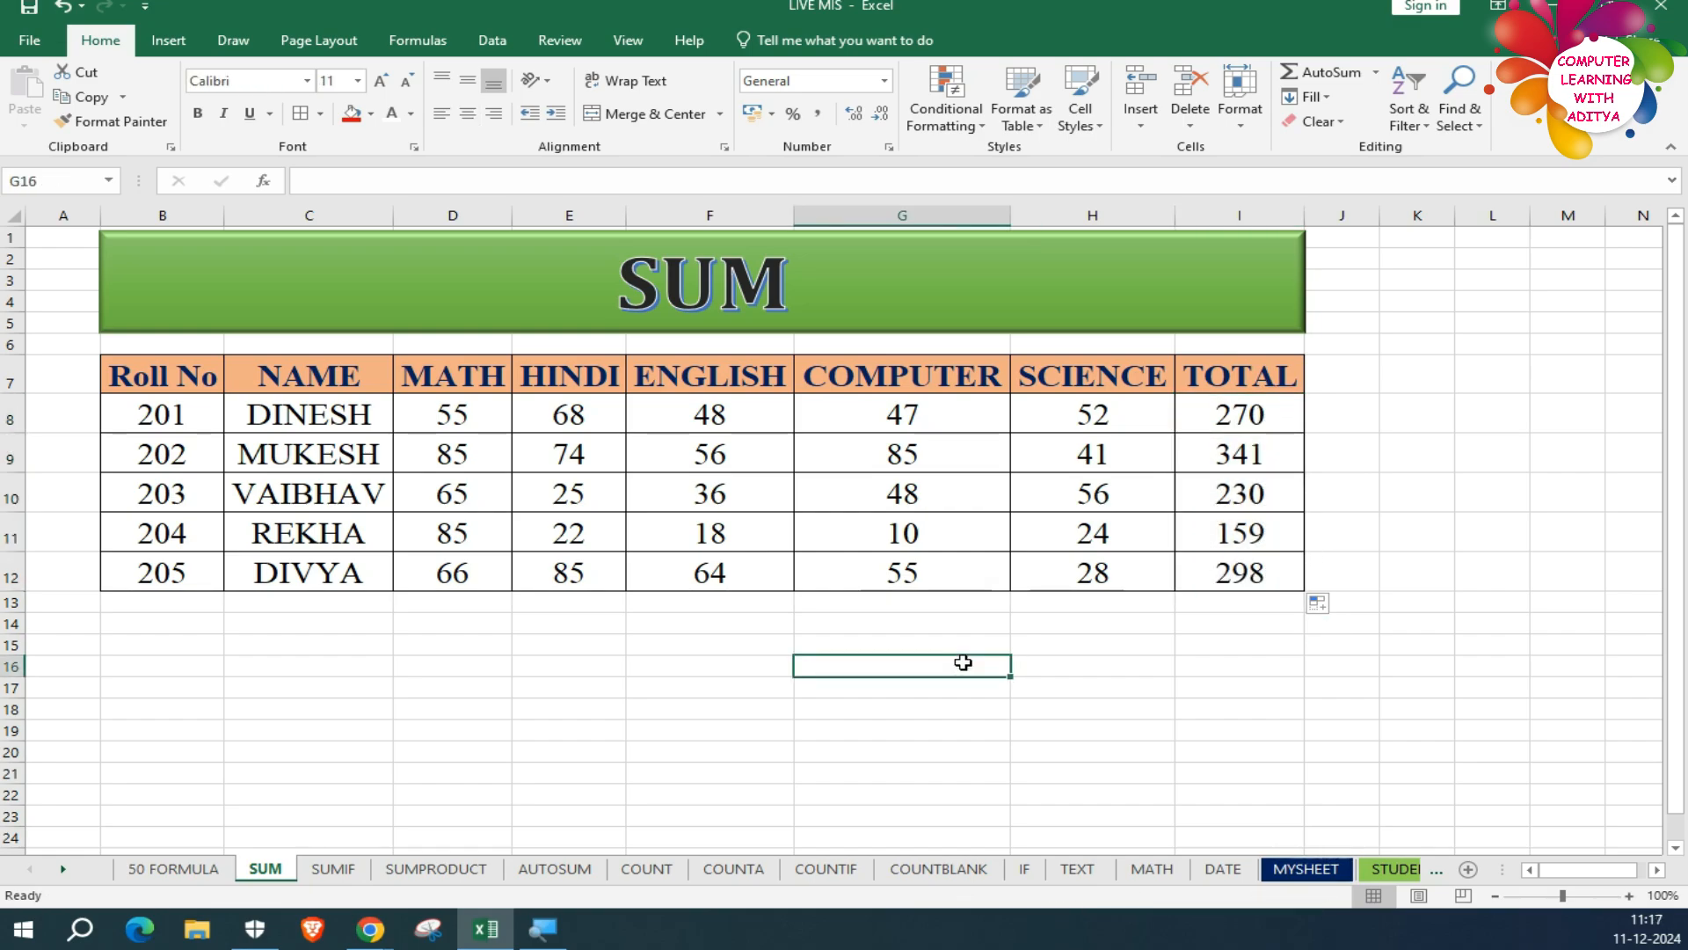